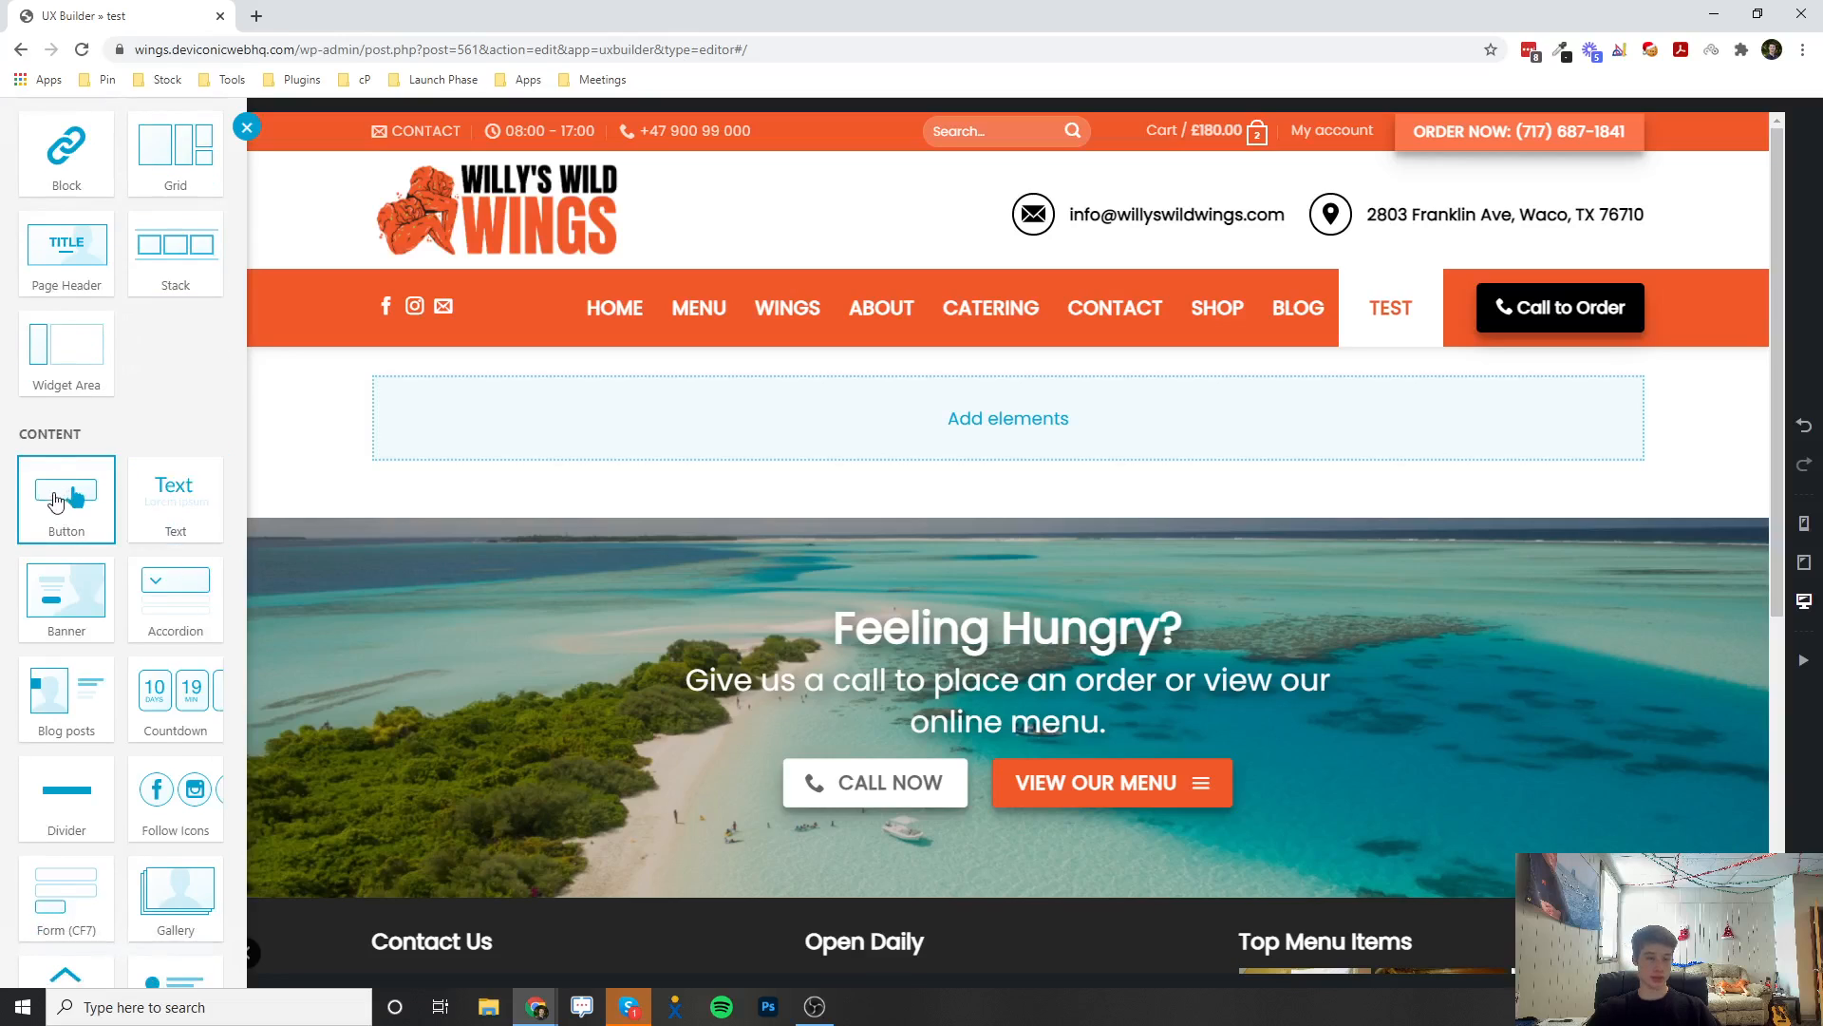
# Add a Button element to the empty page section and look over its settings
pyautogui.click(55, 502)
pyautogui.click(484, 399)
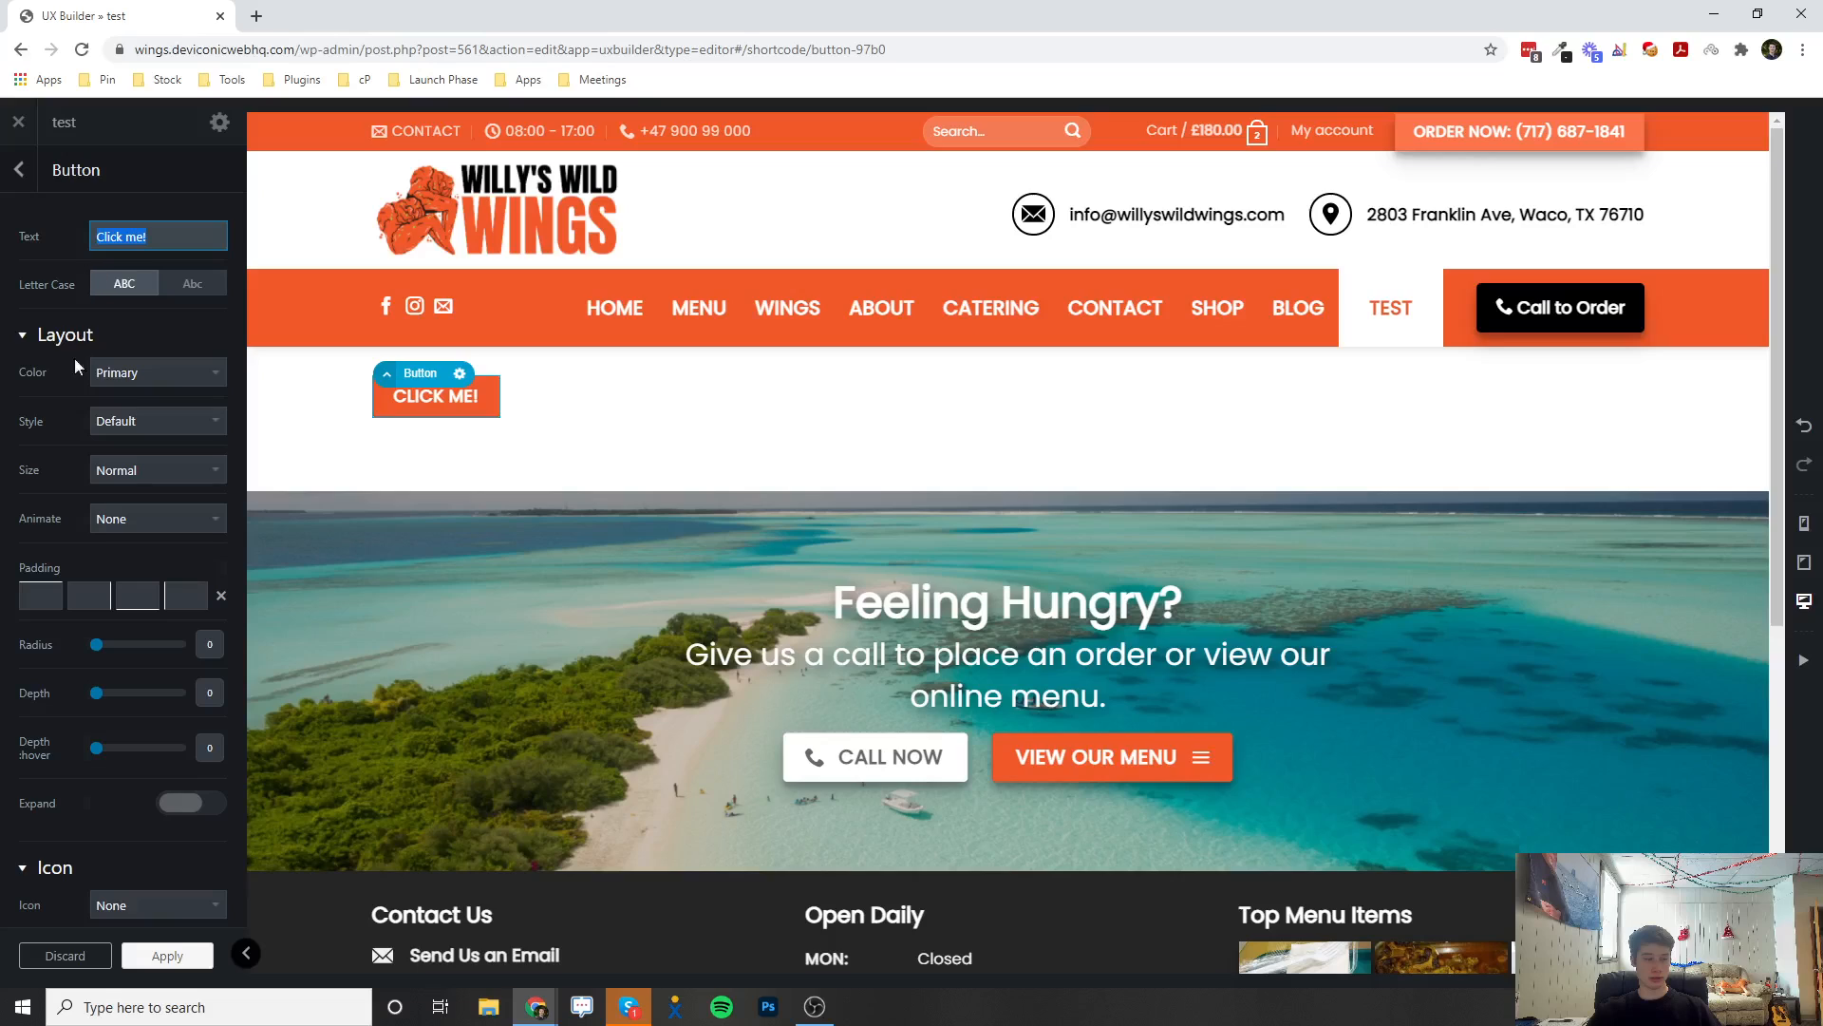
pyautogui.scroll(-4, 52, 431)
pyautogui.scroll(4, 48, 437)
# Set the button's text to "Click Test"
pyautogui.click(157, 234)
pyautogui.tripleClick(164, 234)
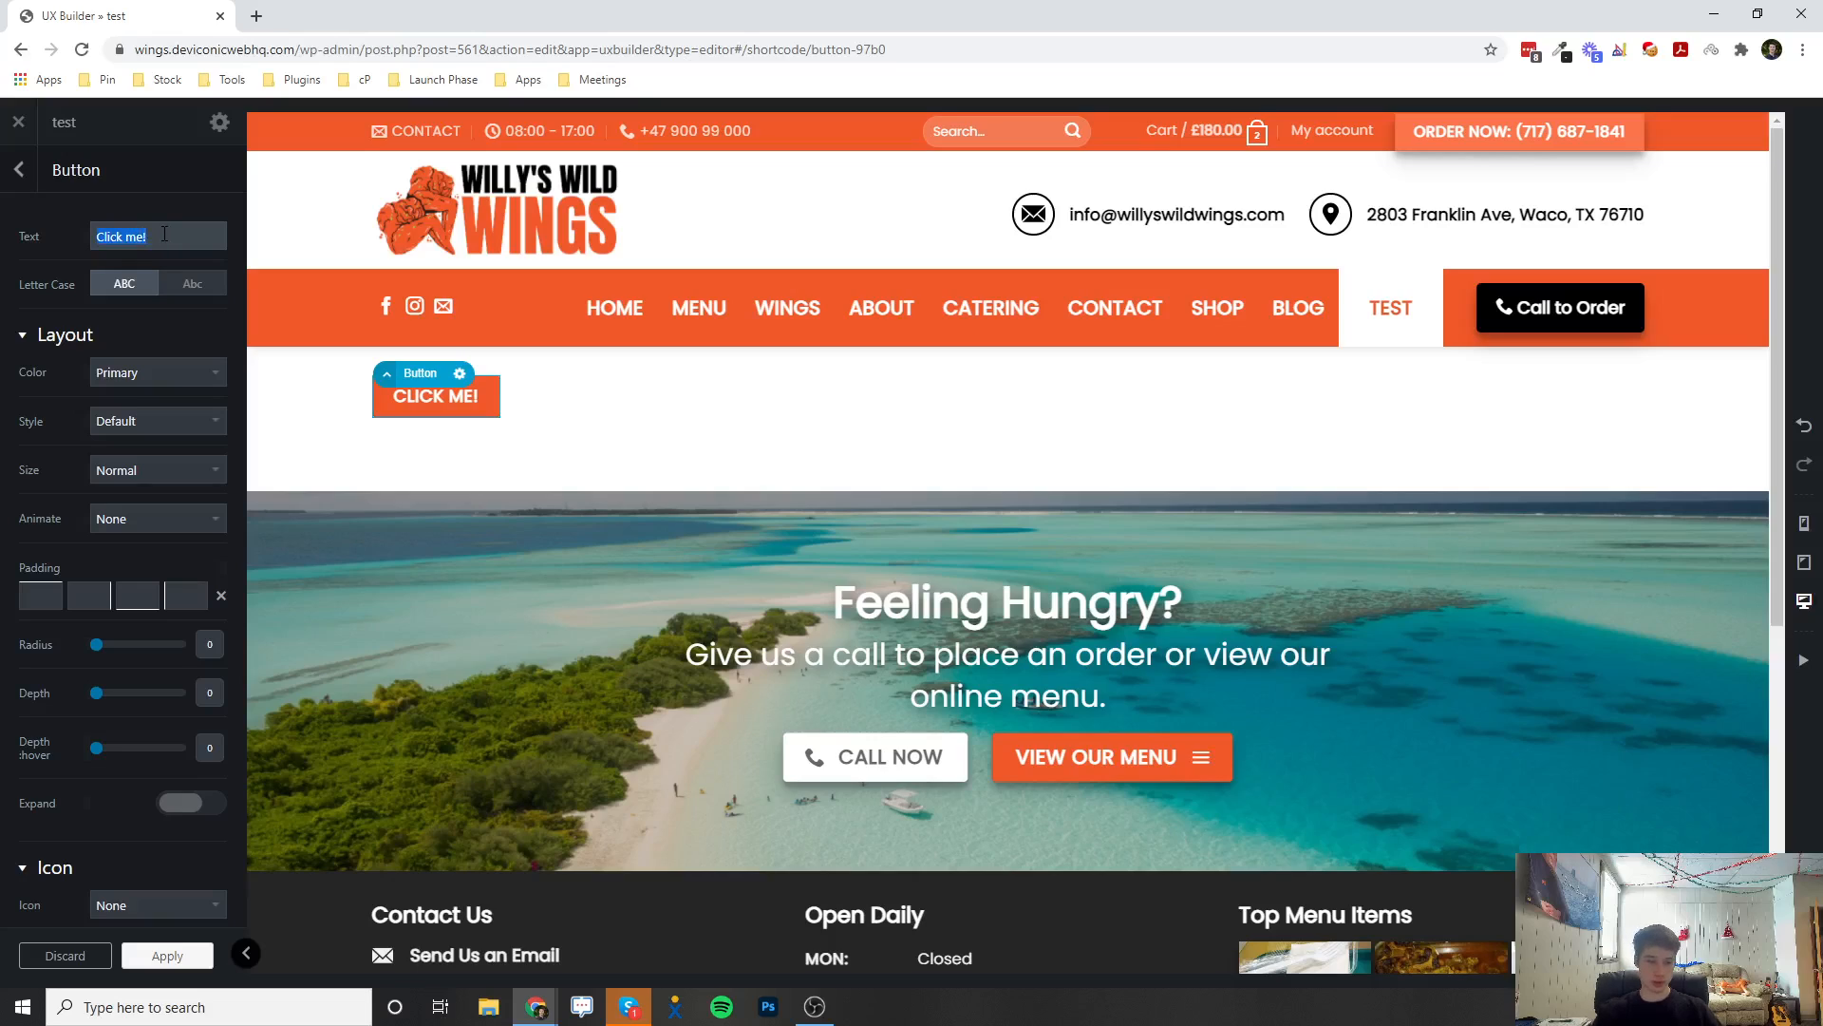
pyautogui.write('Clic')
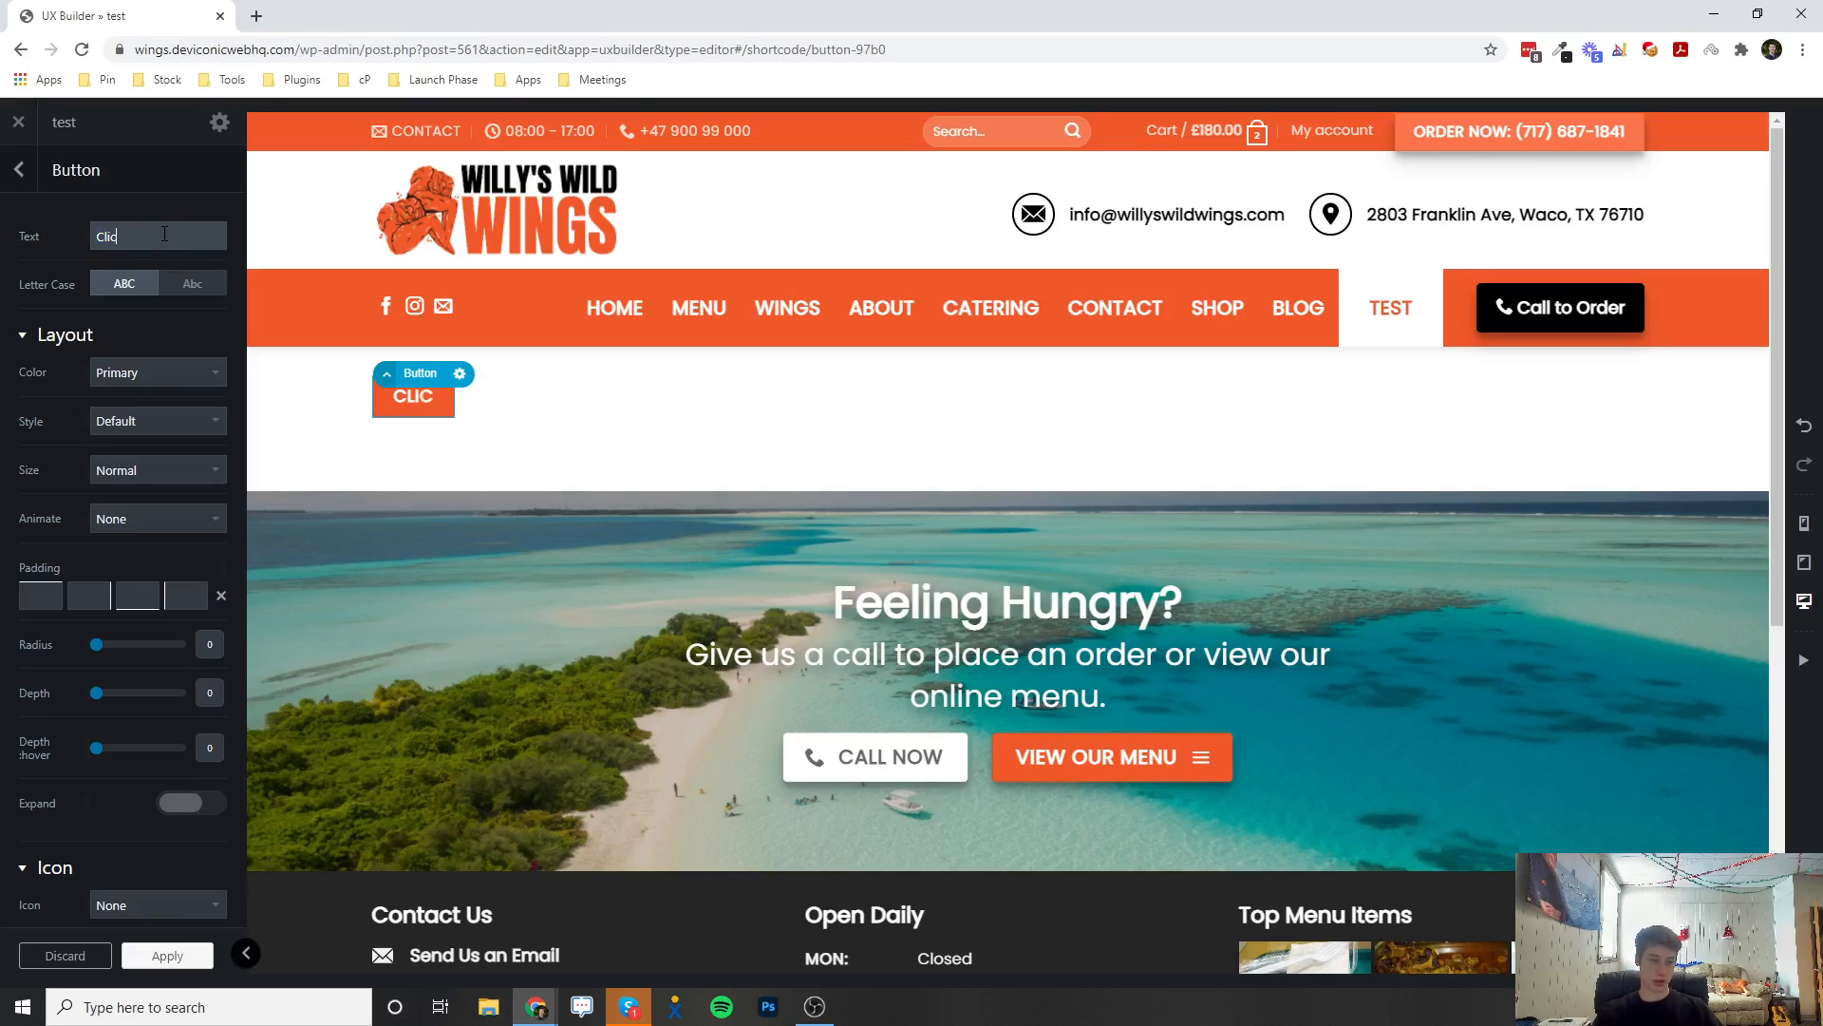
pyautogui.write('k Test')
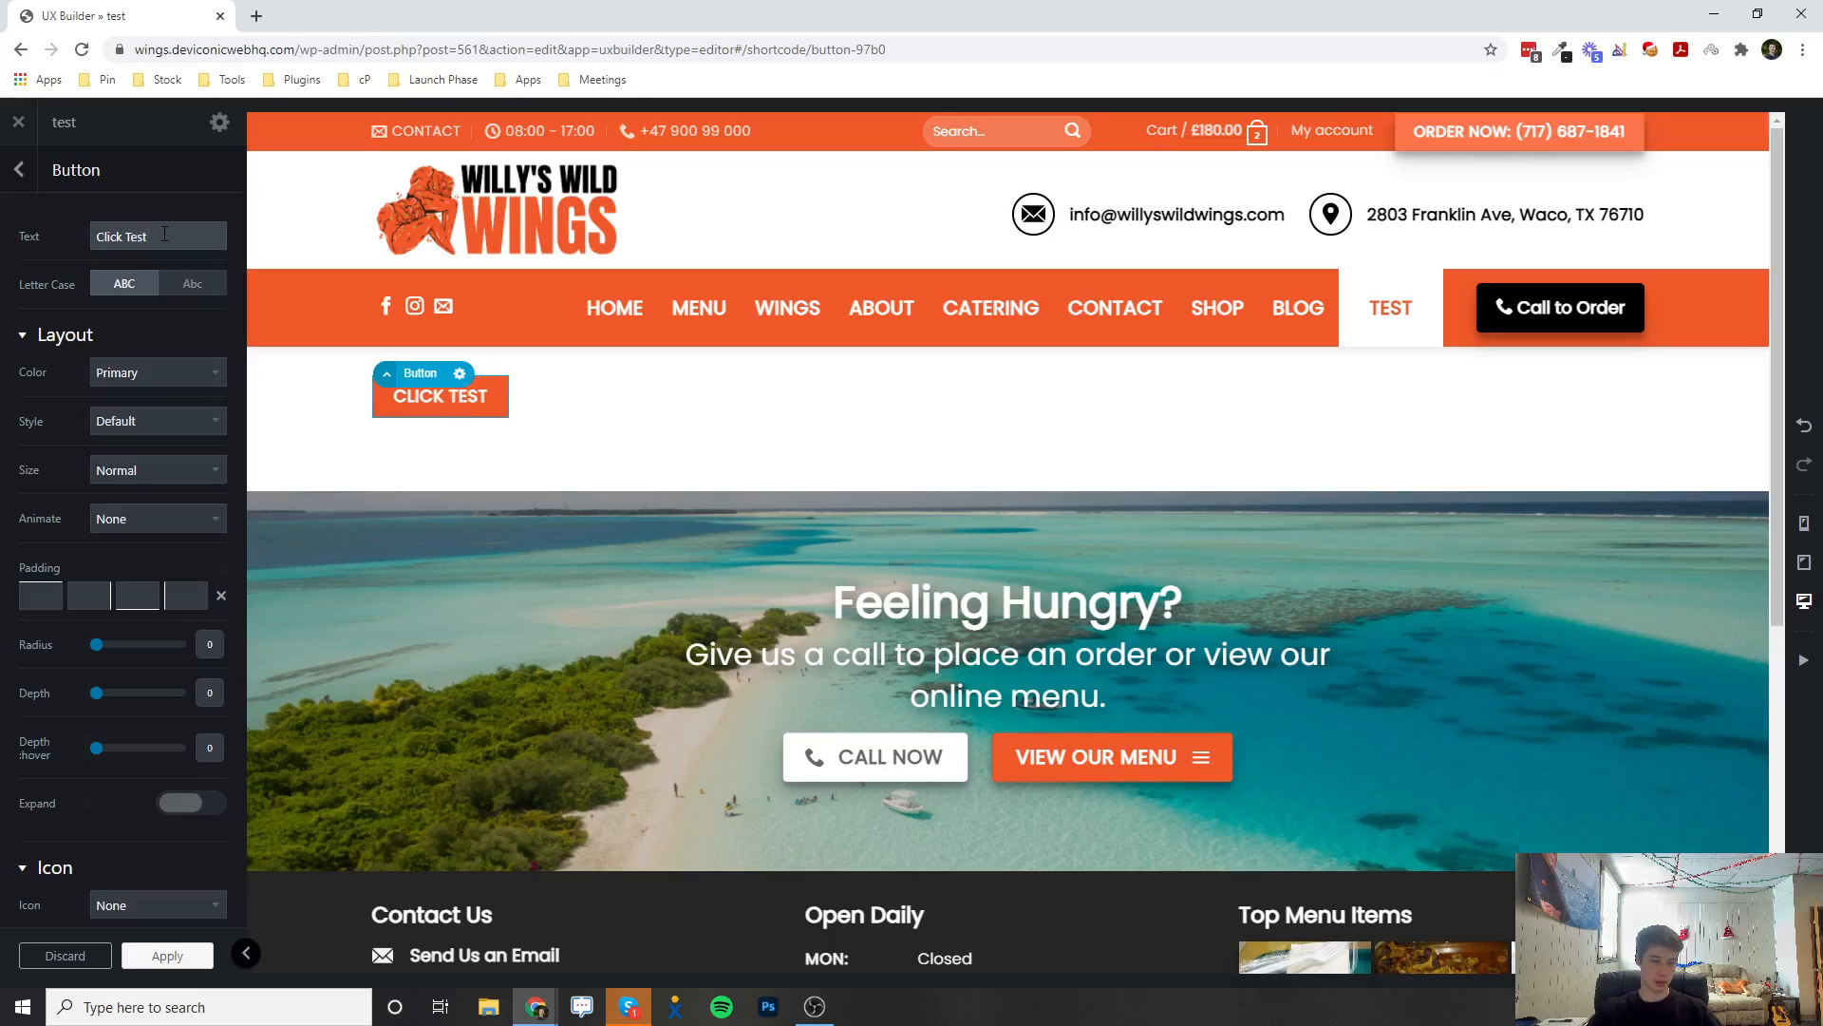
# Set the button's text to "Purchase Now", trying the normal letter case before going back to uppercase
pyautogui.moveTo(165, 234); pyautogui.dragTo(100, 232)
pyautogui.write('Purchase Now')
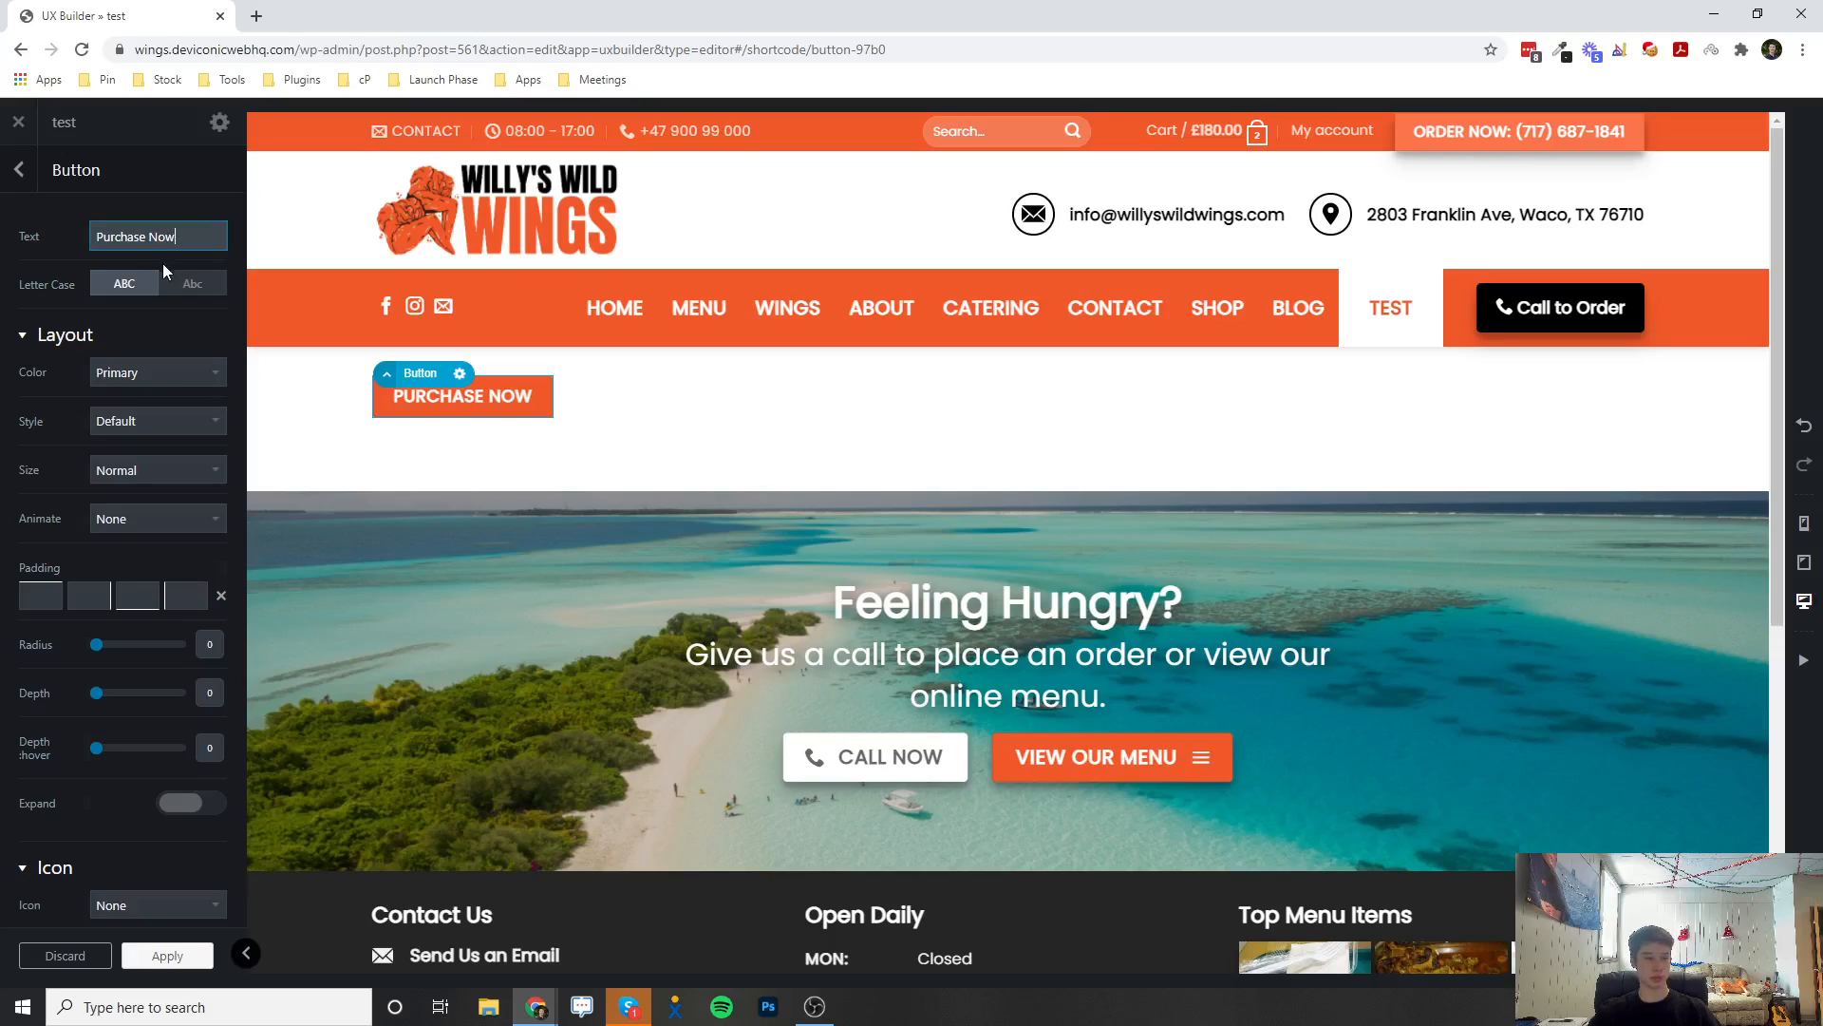
pyautogui.click(193, 283)
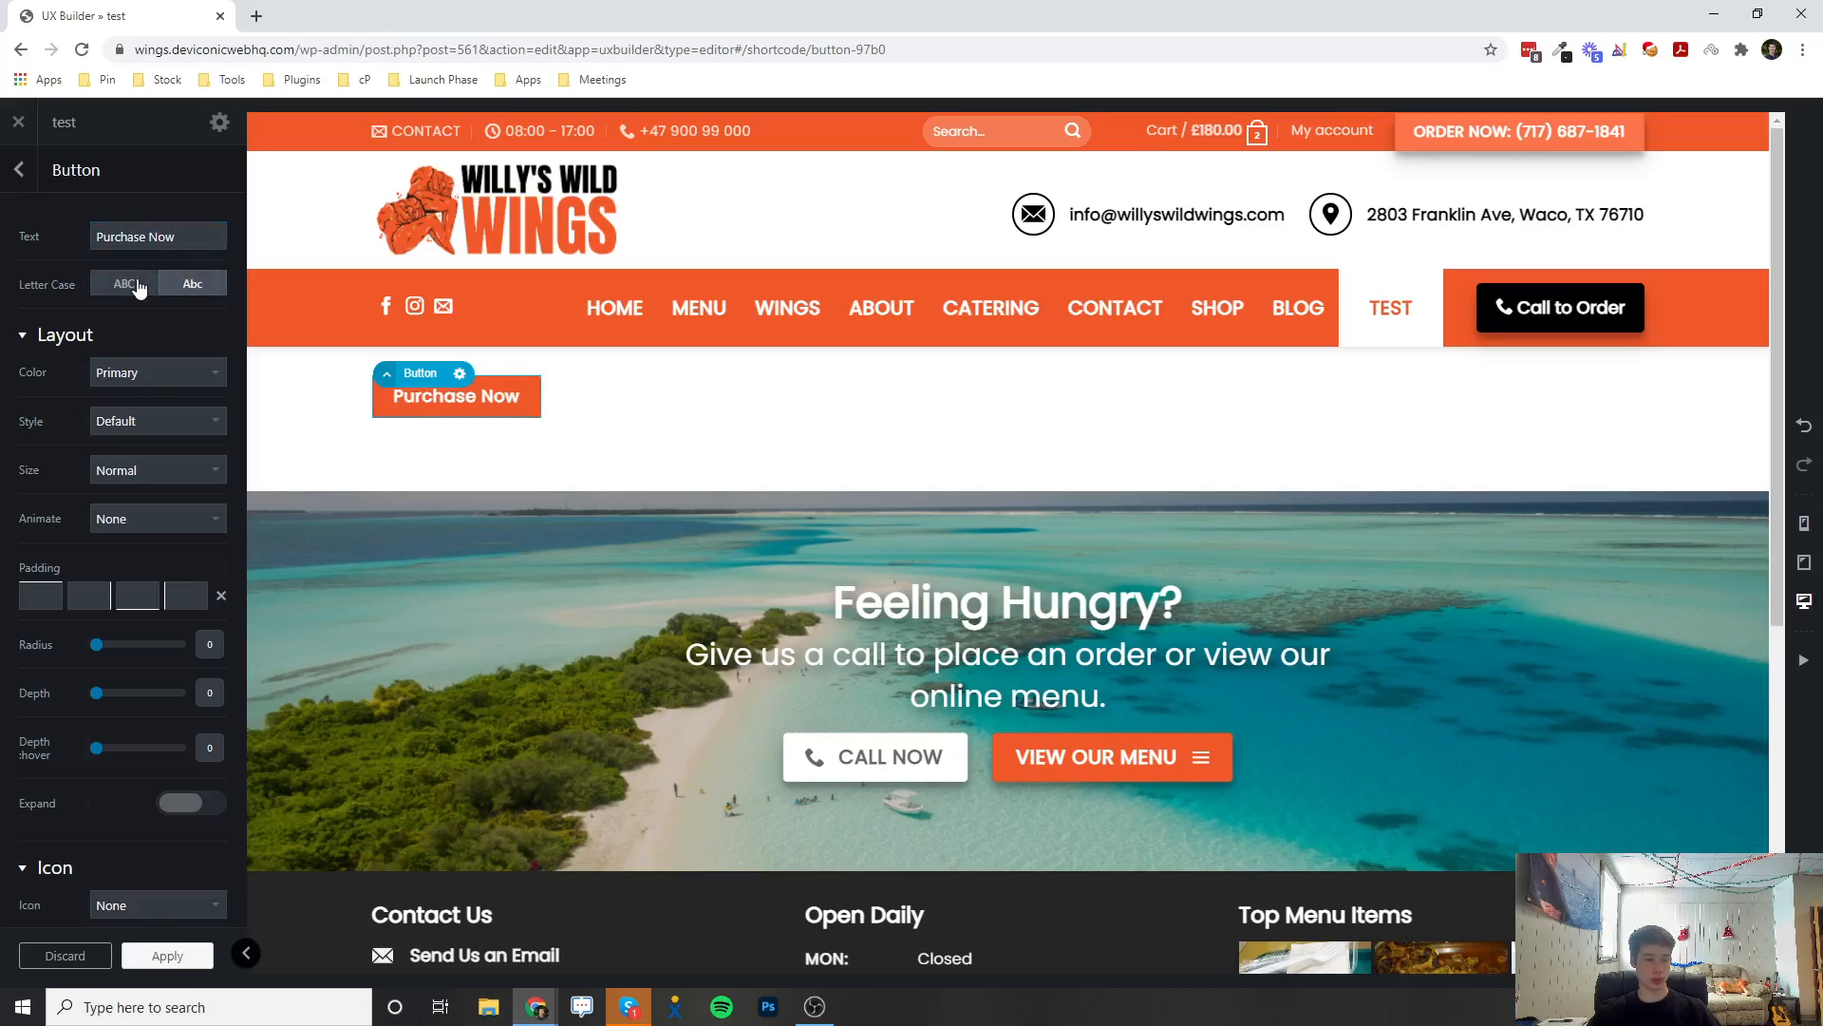
pyautogui.click(131, 284)
# Try the Secondary, Alert, Success and White colors on the button one after another
pyautogui.scroll(-1, 94, 386)
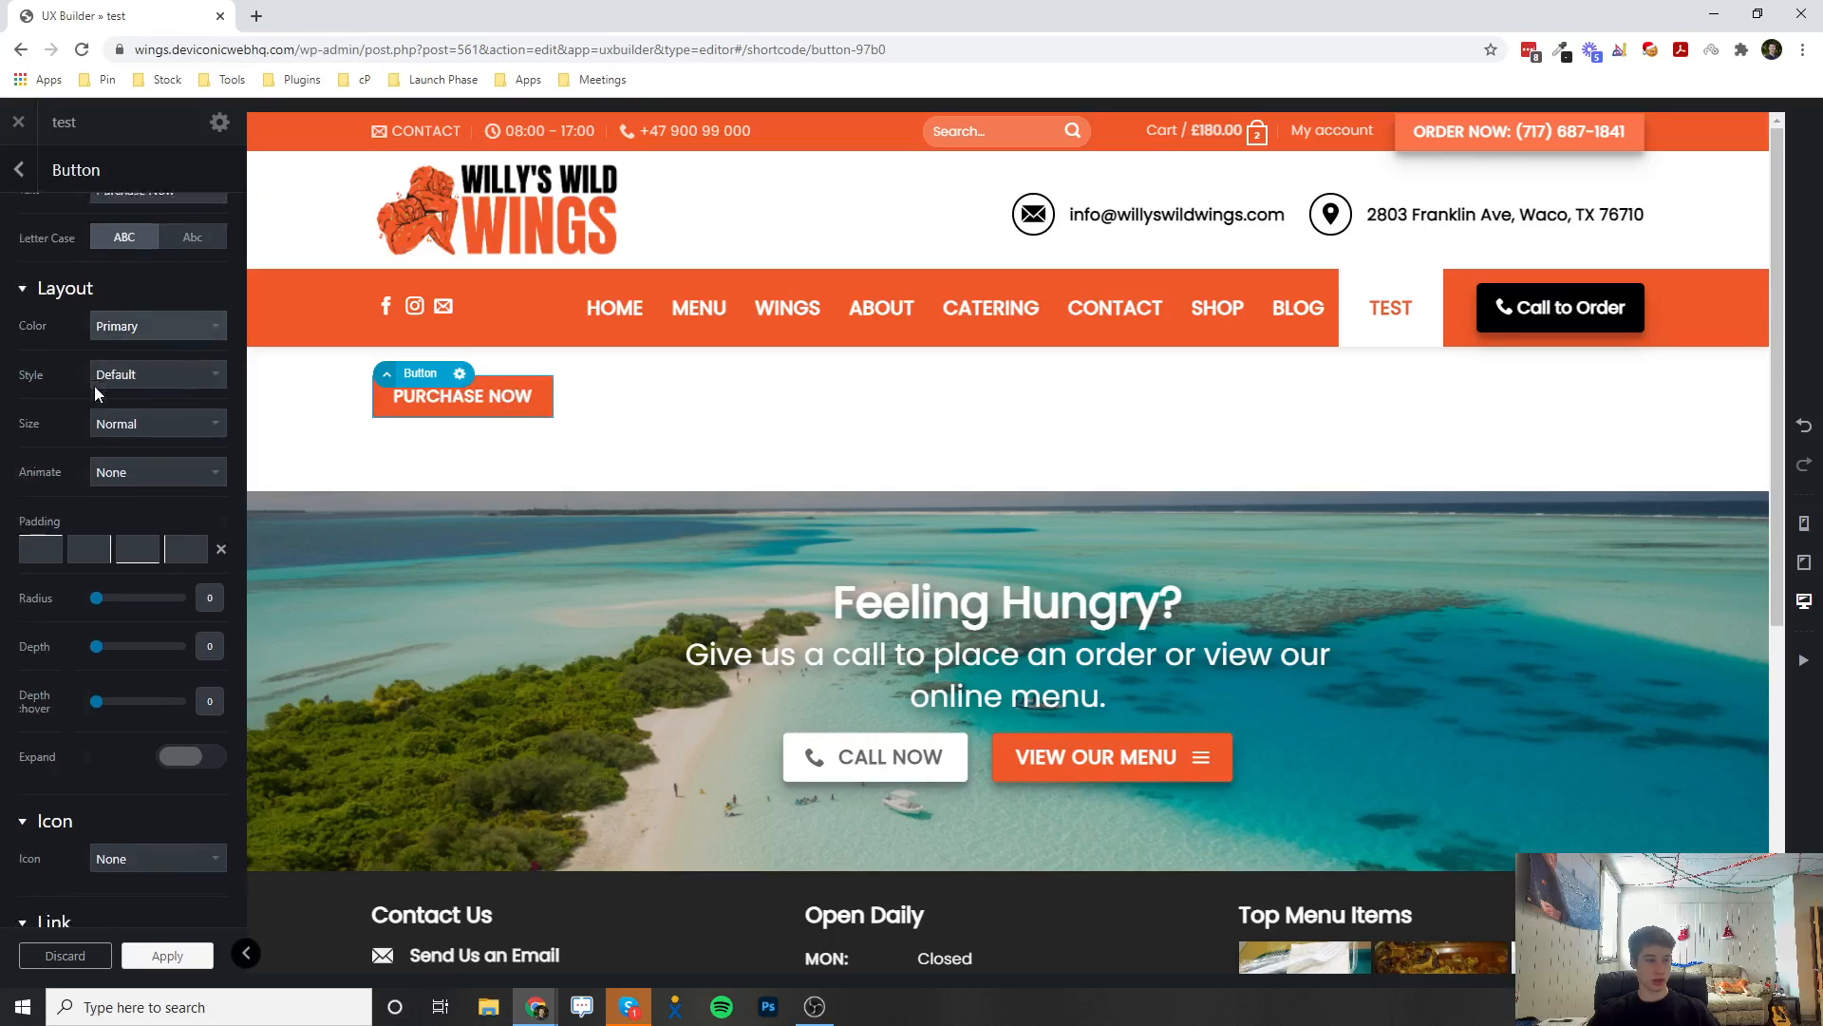
pyautogui.scroll(-1, 94, 386)
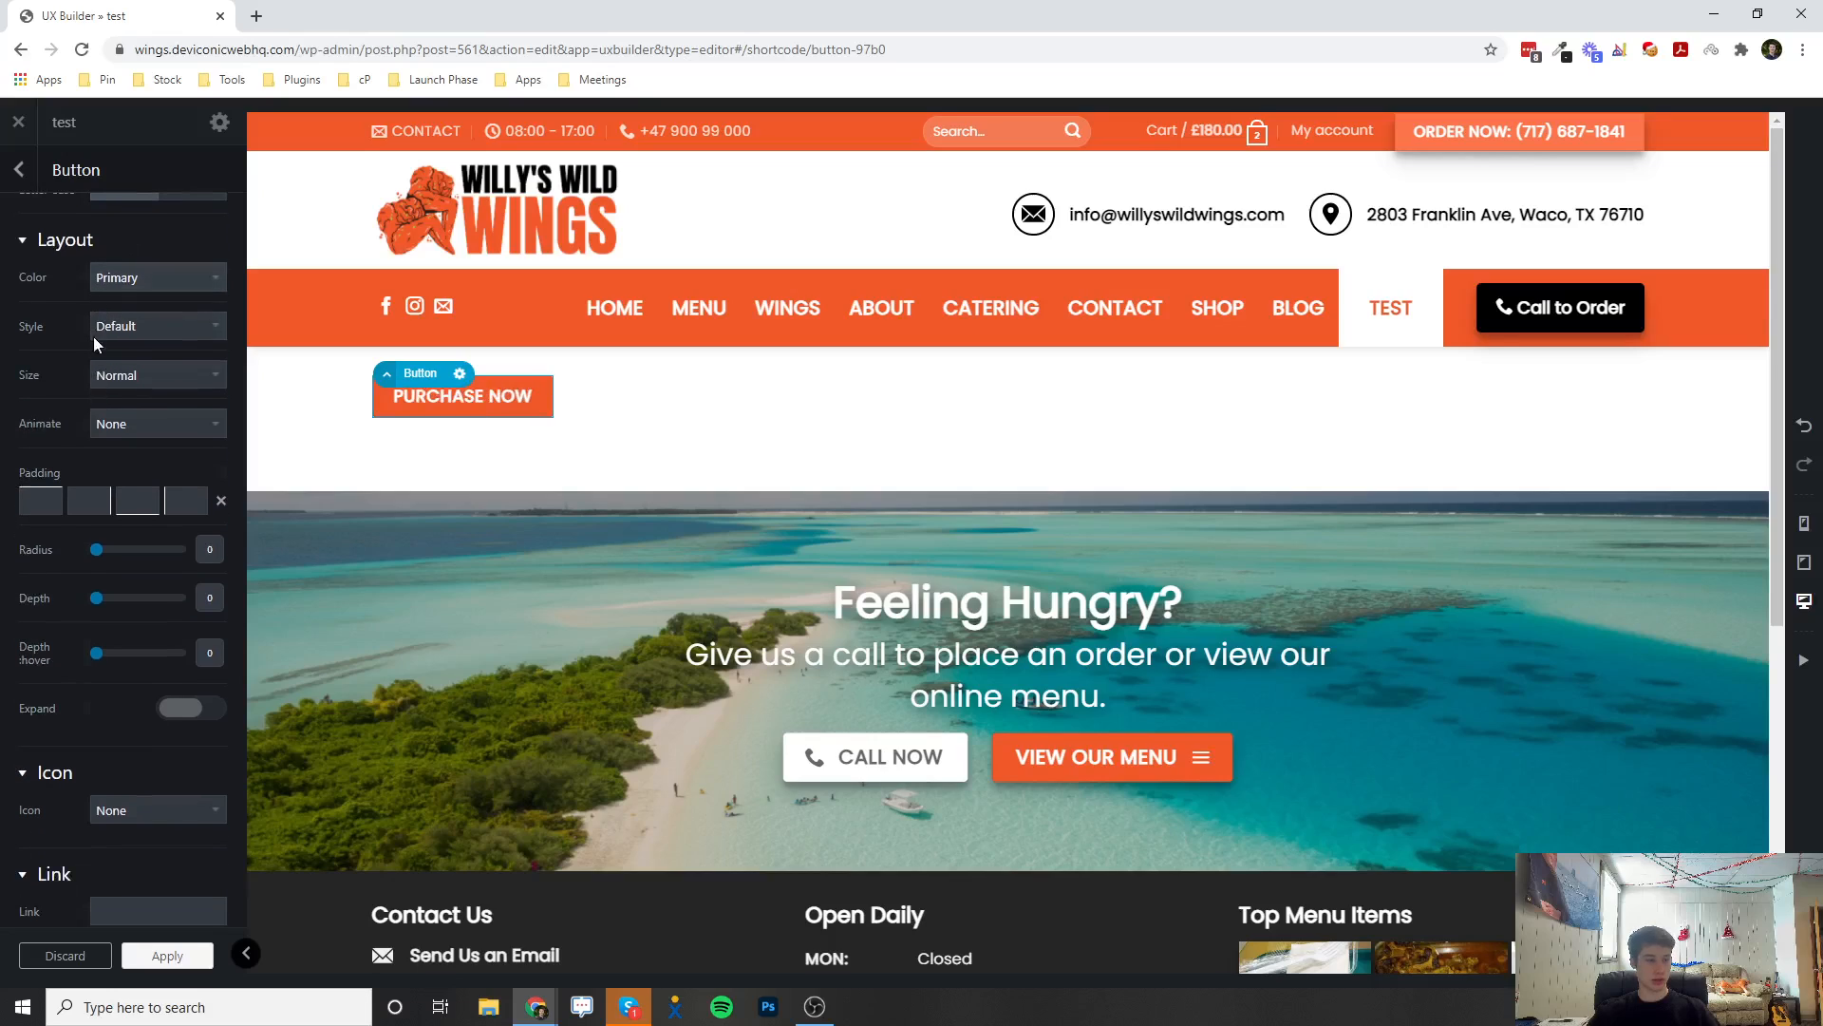
pyautogui.click(147, 277)
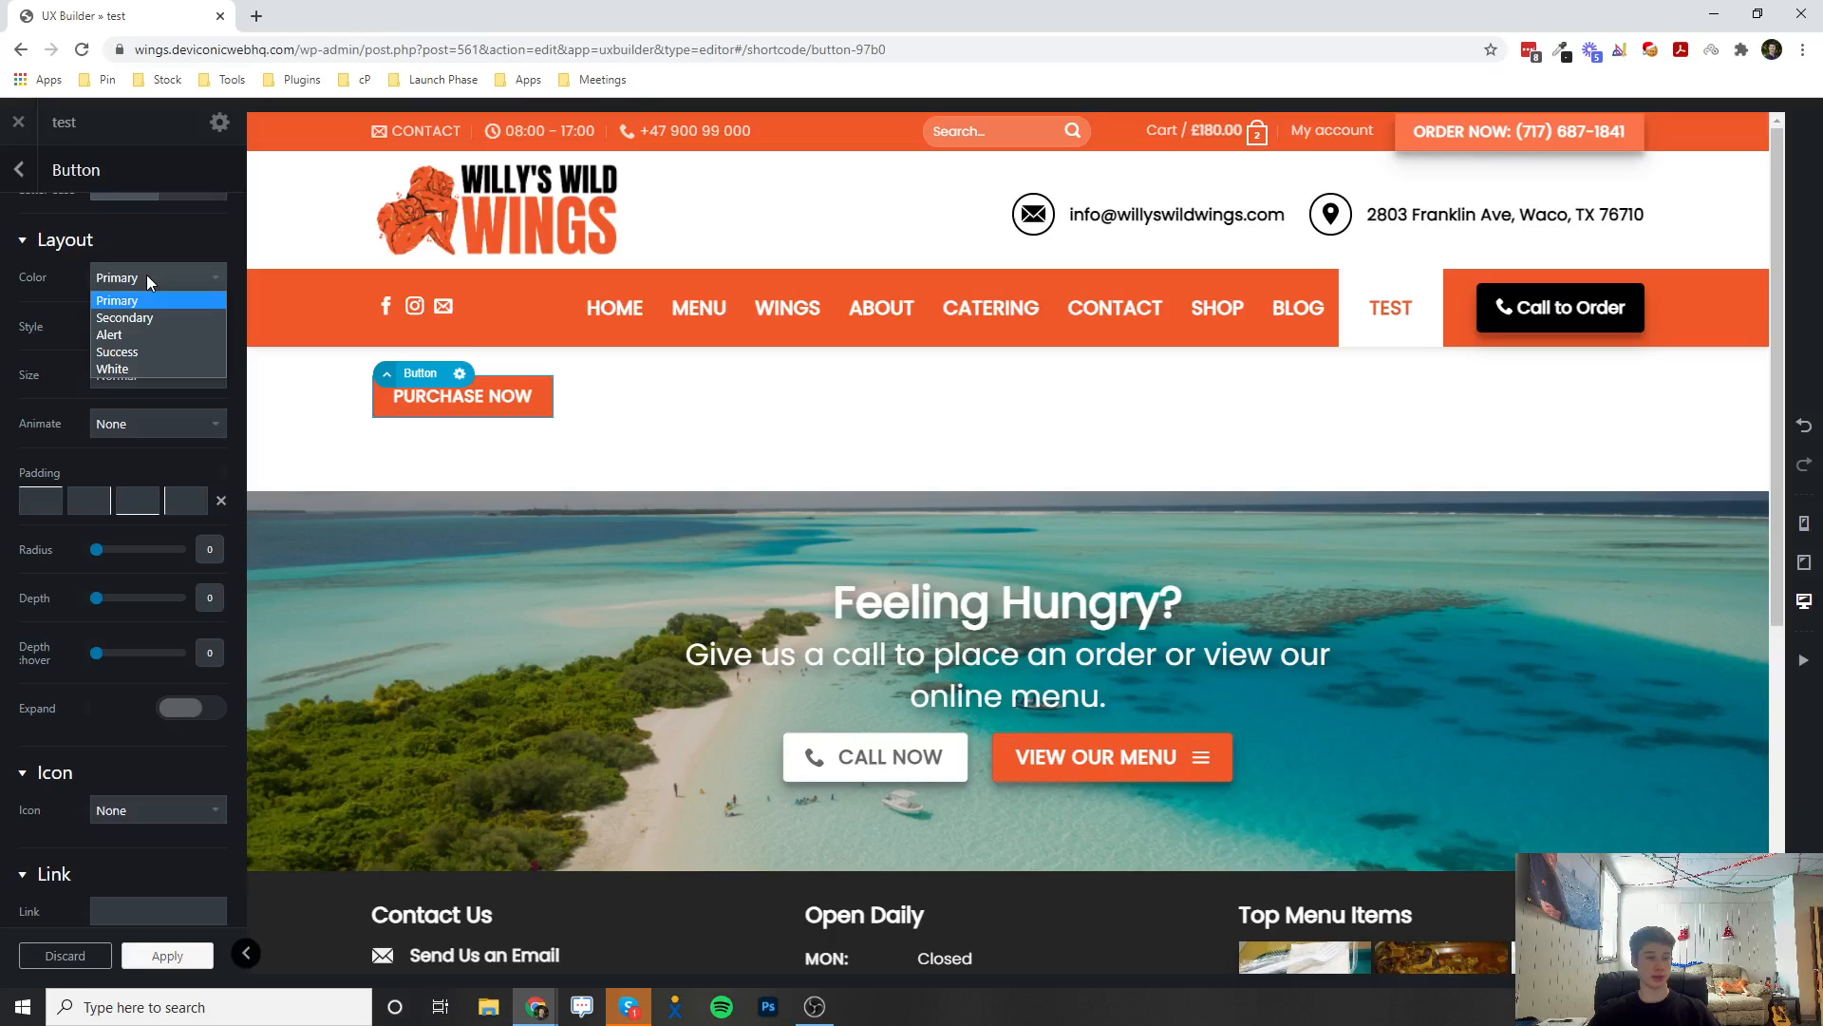
pyautogui.click(125, 304)
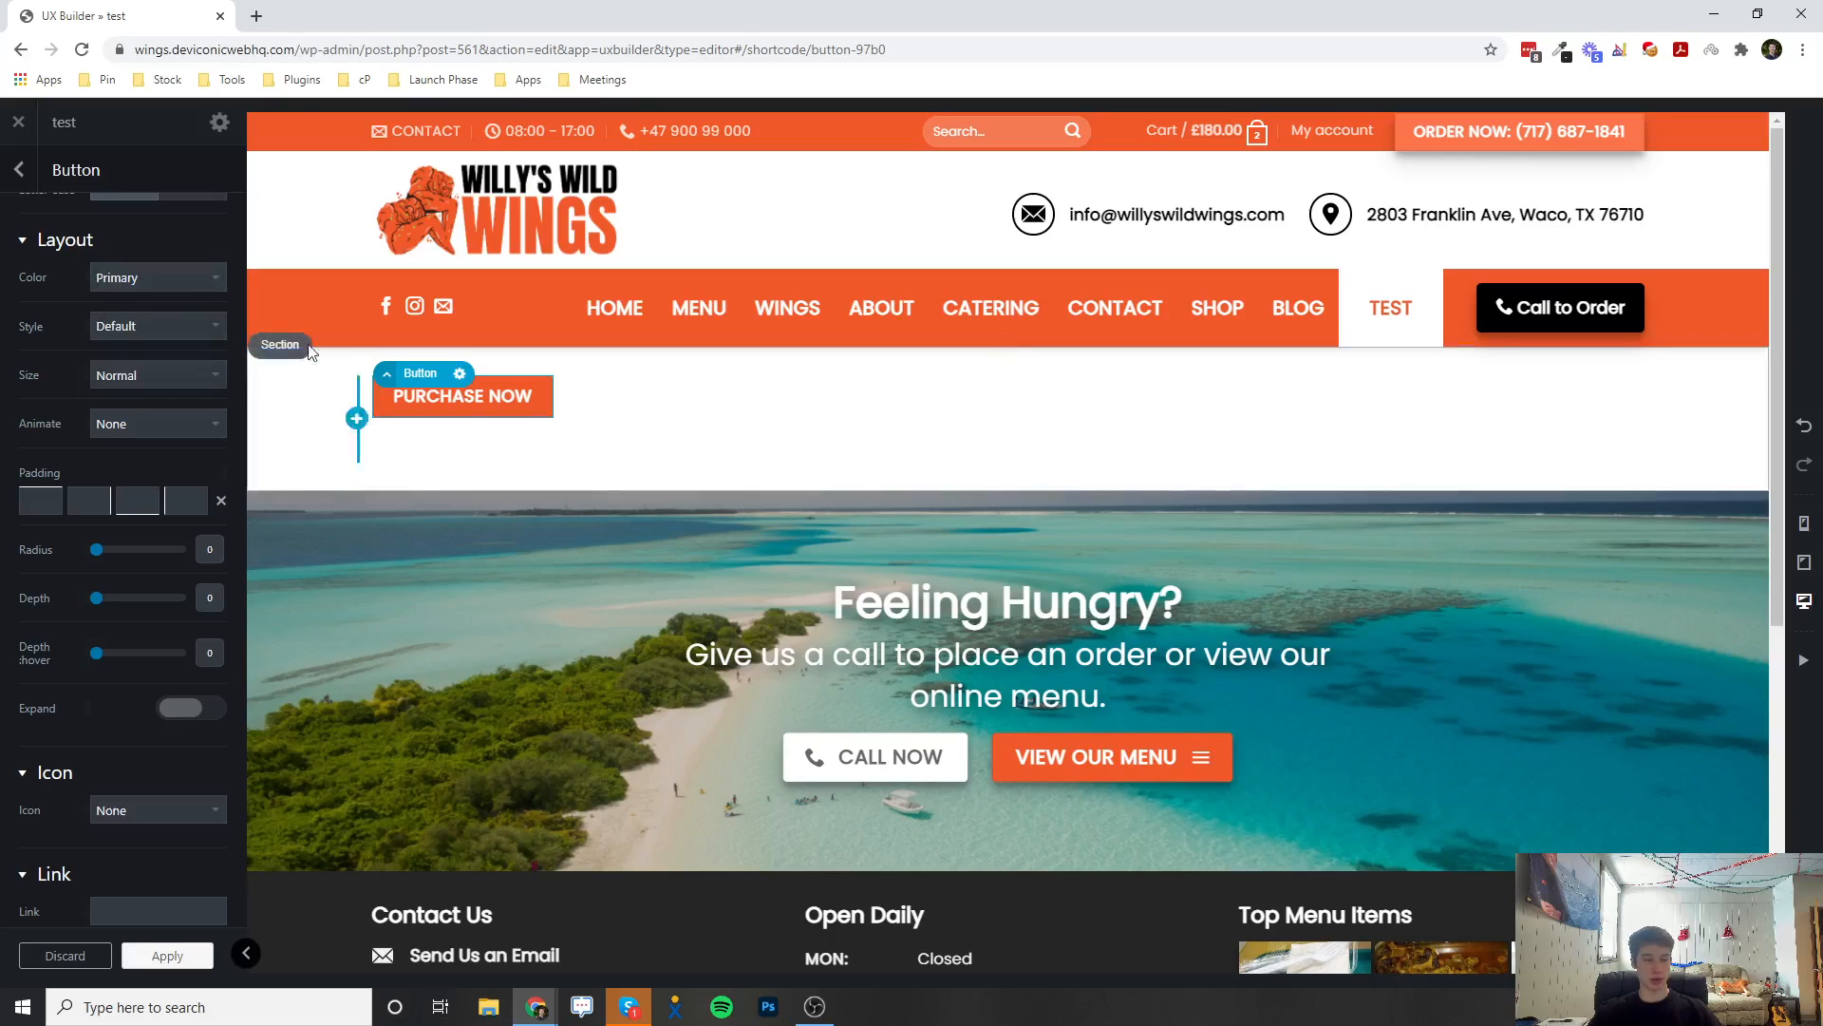
pyautogui.click(180, 281)
pyautogui.click(161, 314)
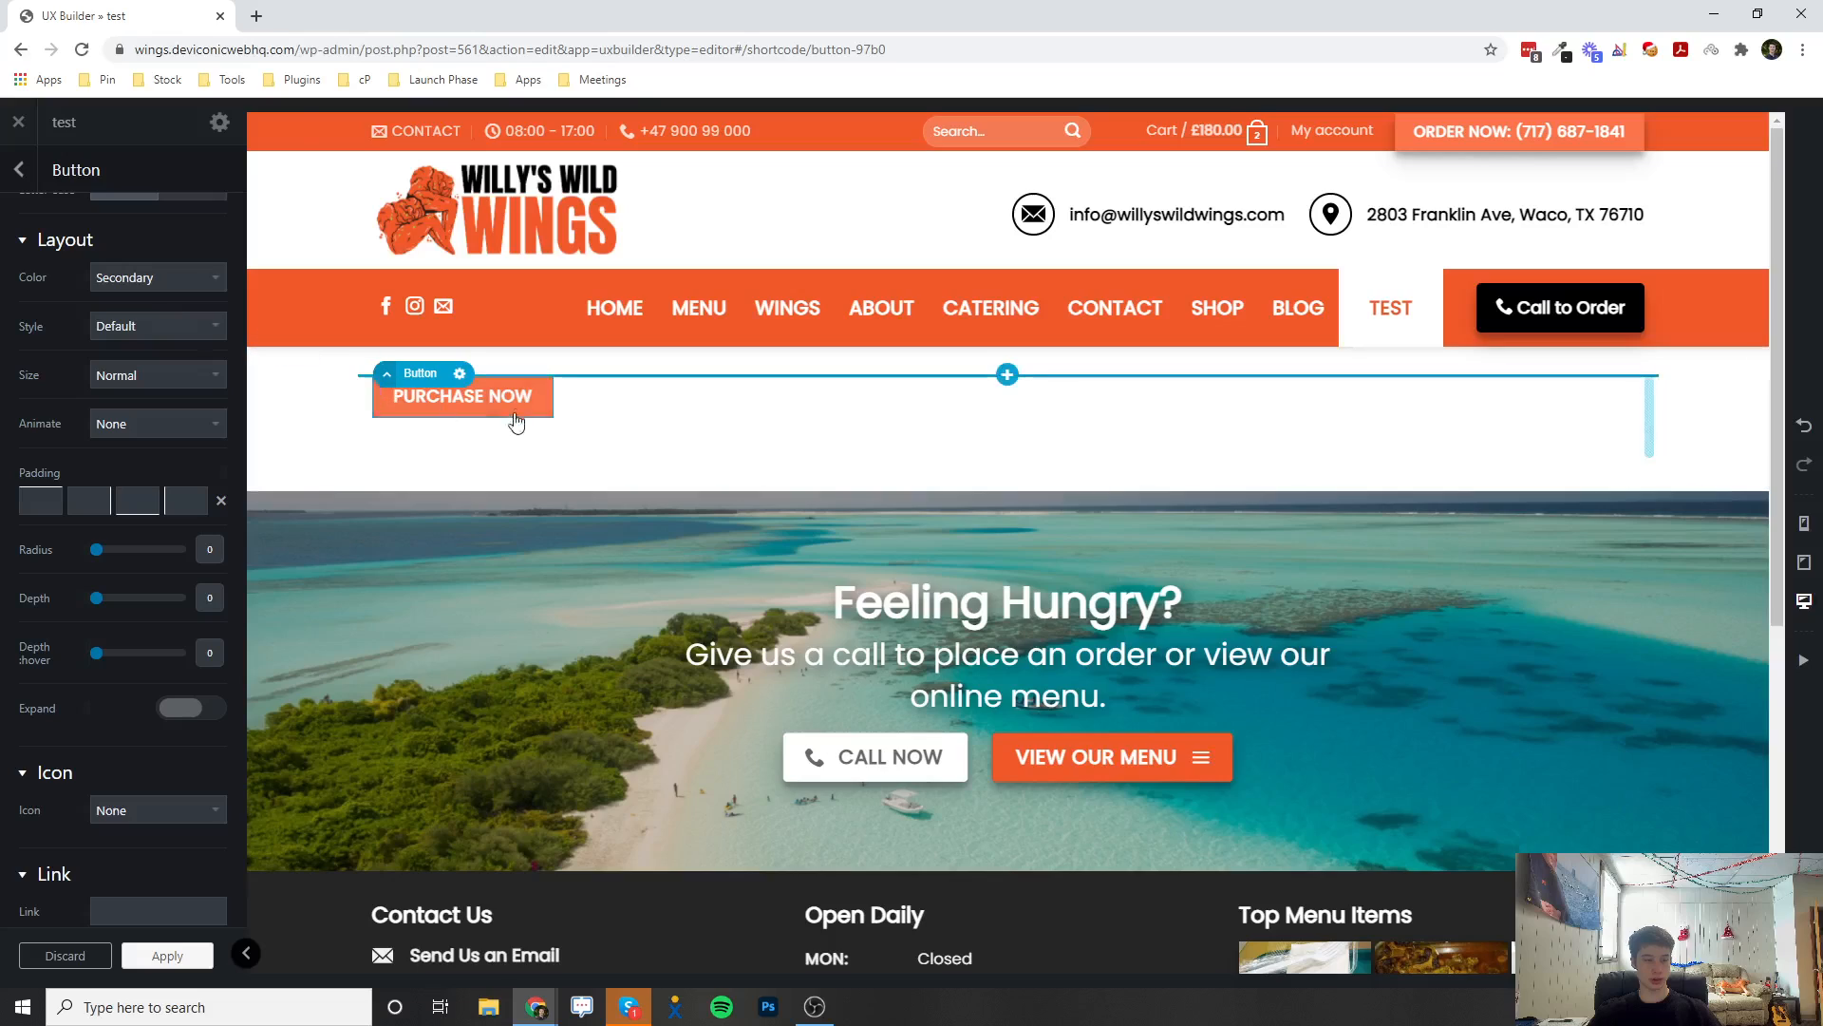
pyautogui.click(160, 279)
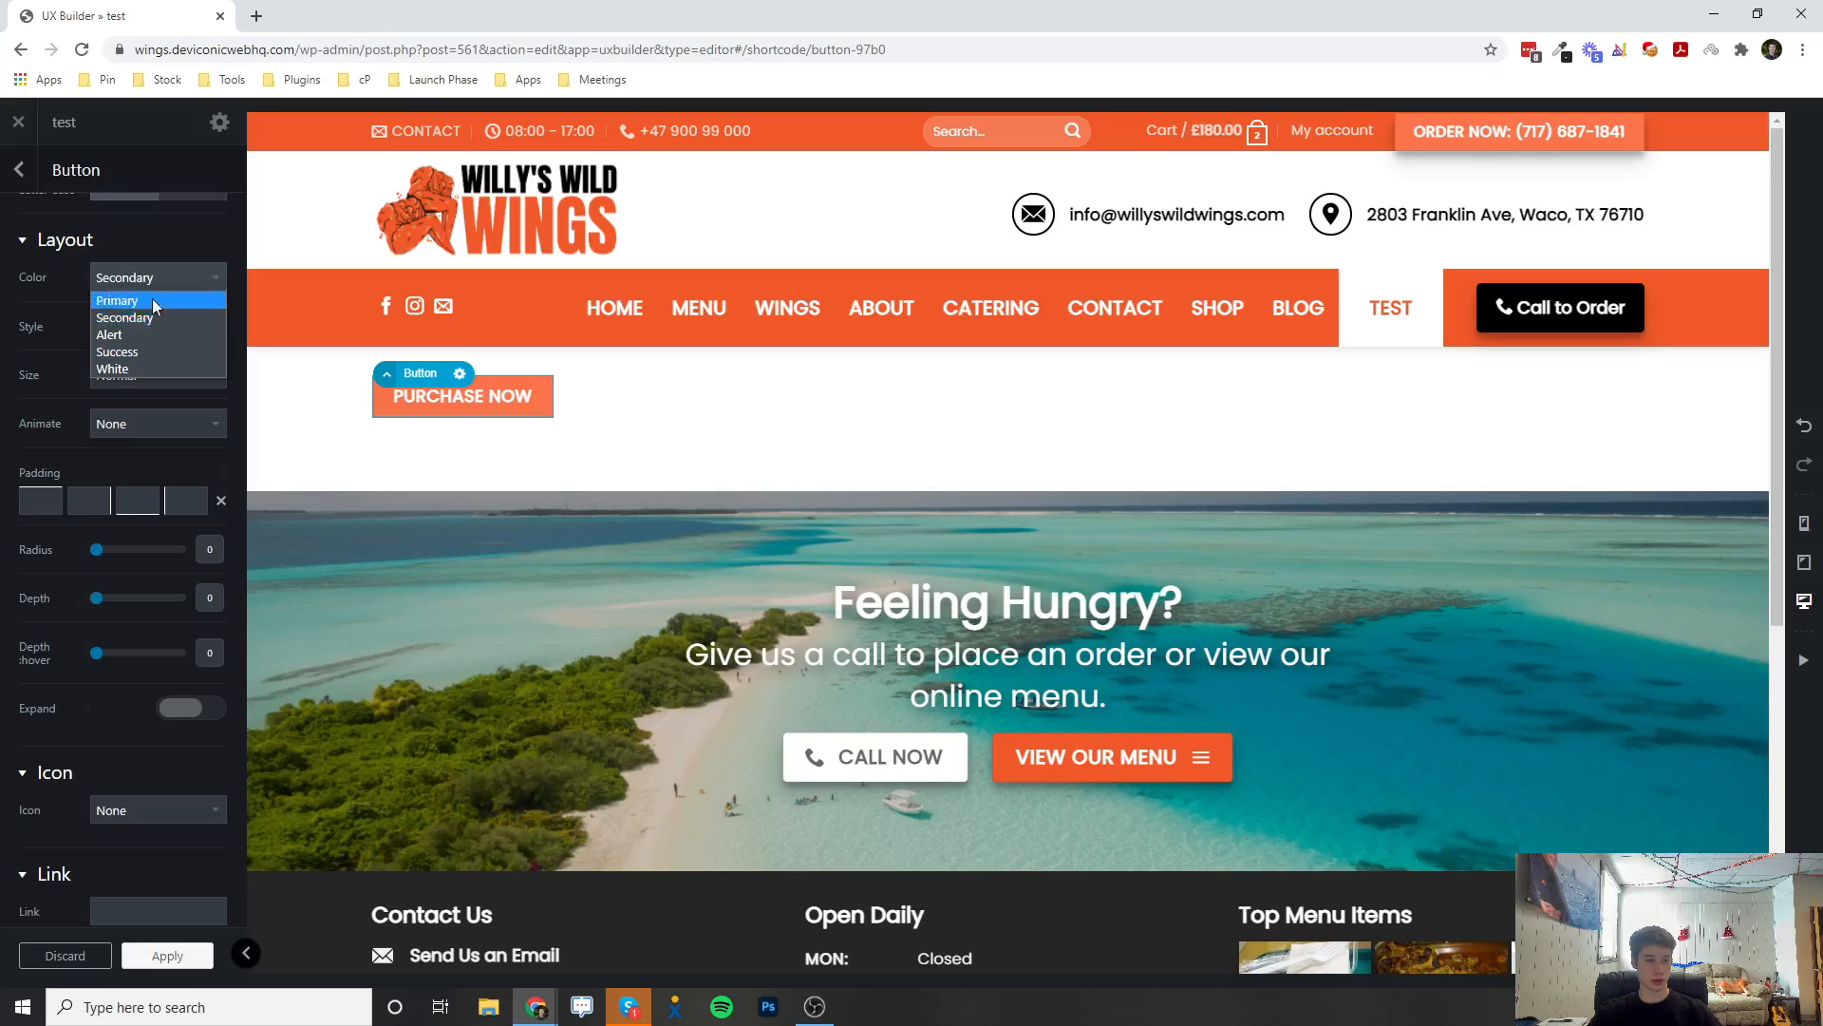
pyautogui.click(121, 328)
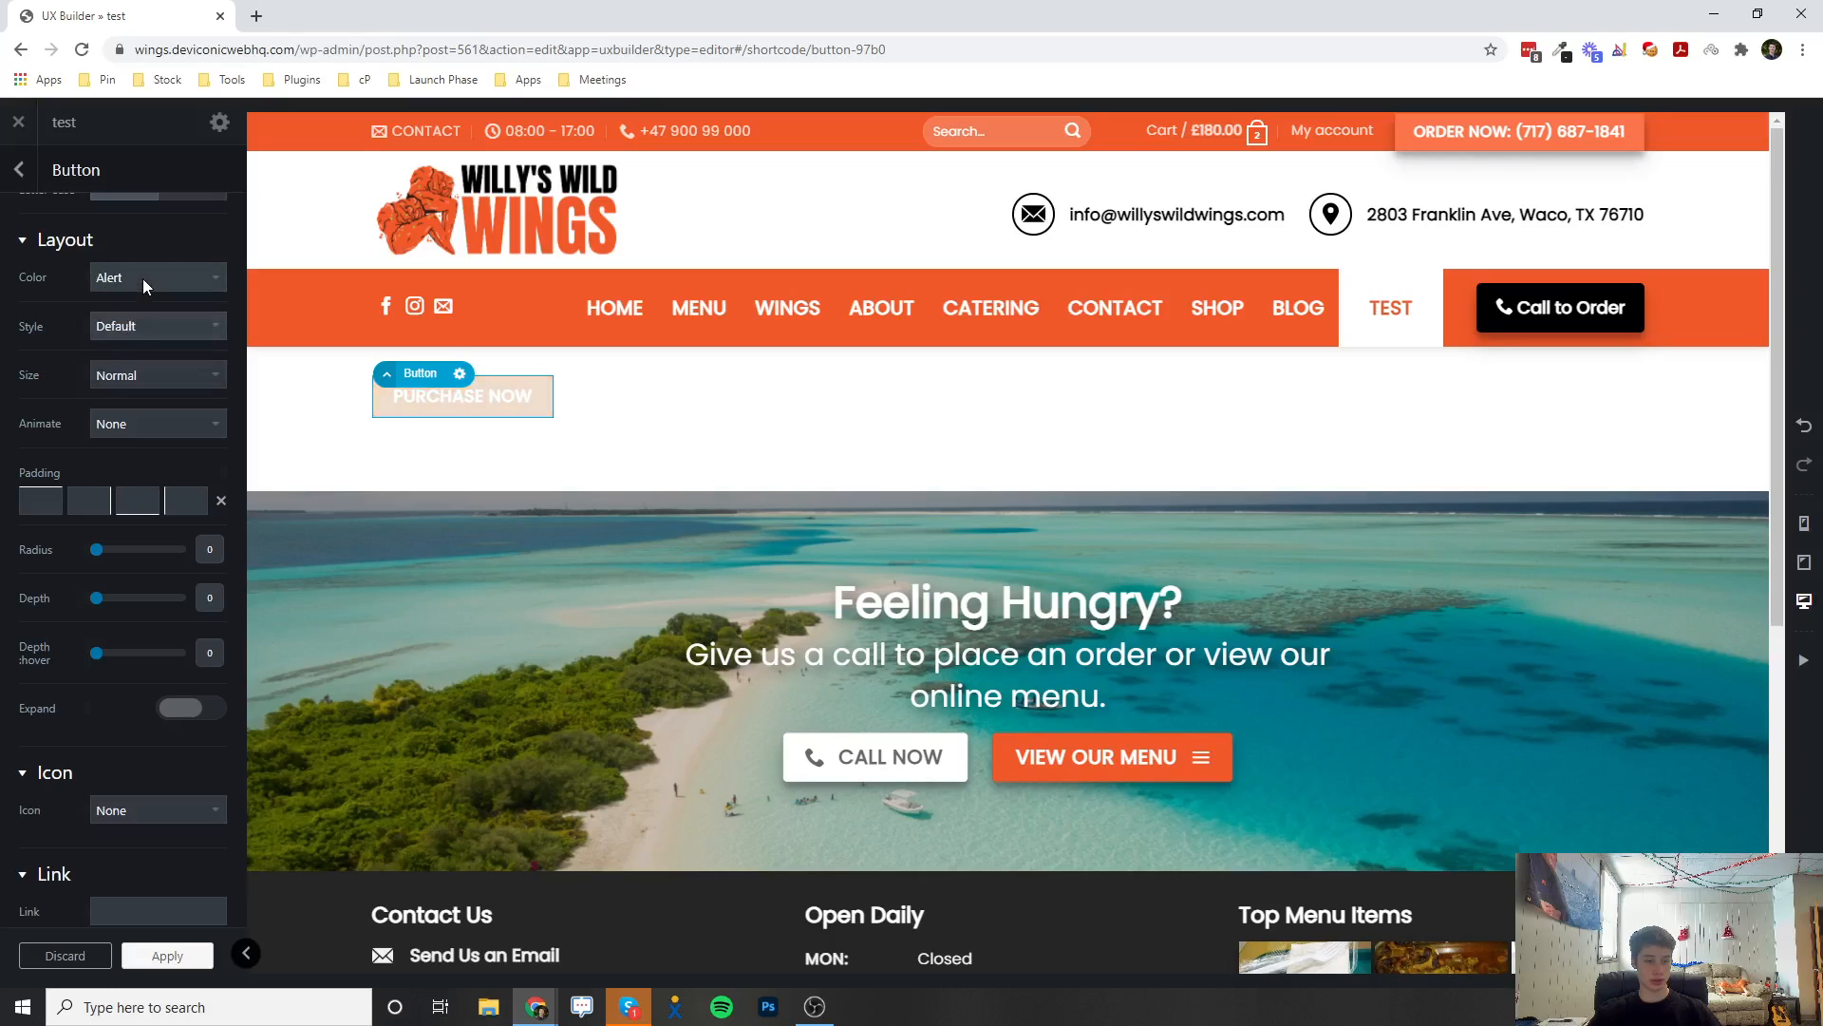
pyautogui.click(143, 277)
pyautogui.click(135, 348)
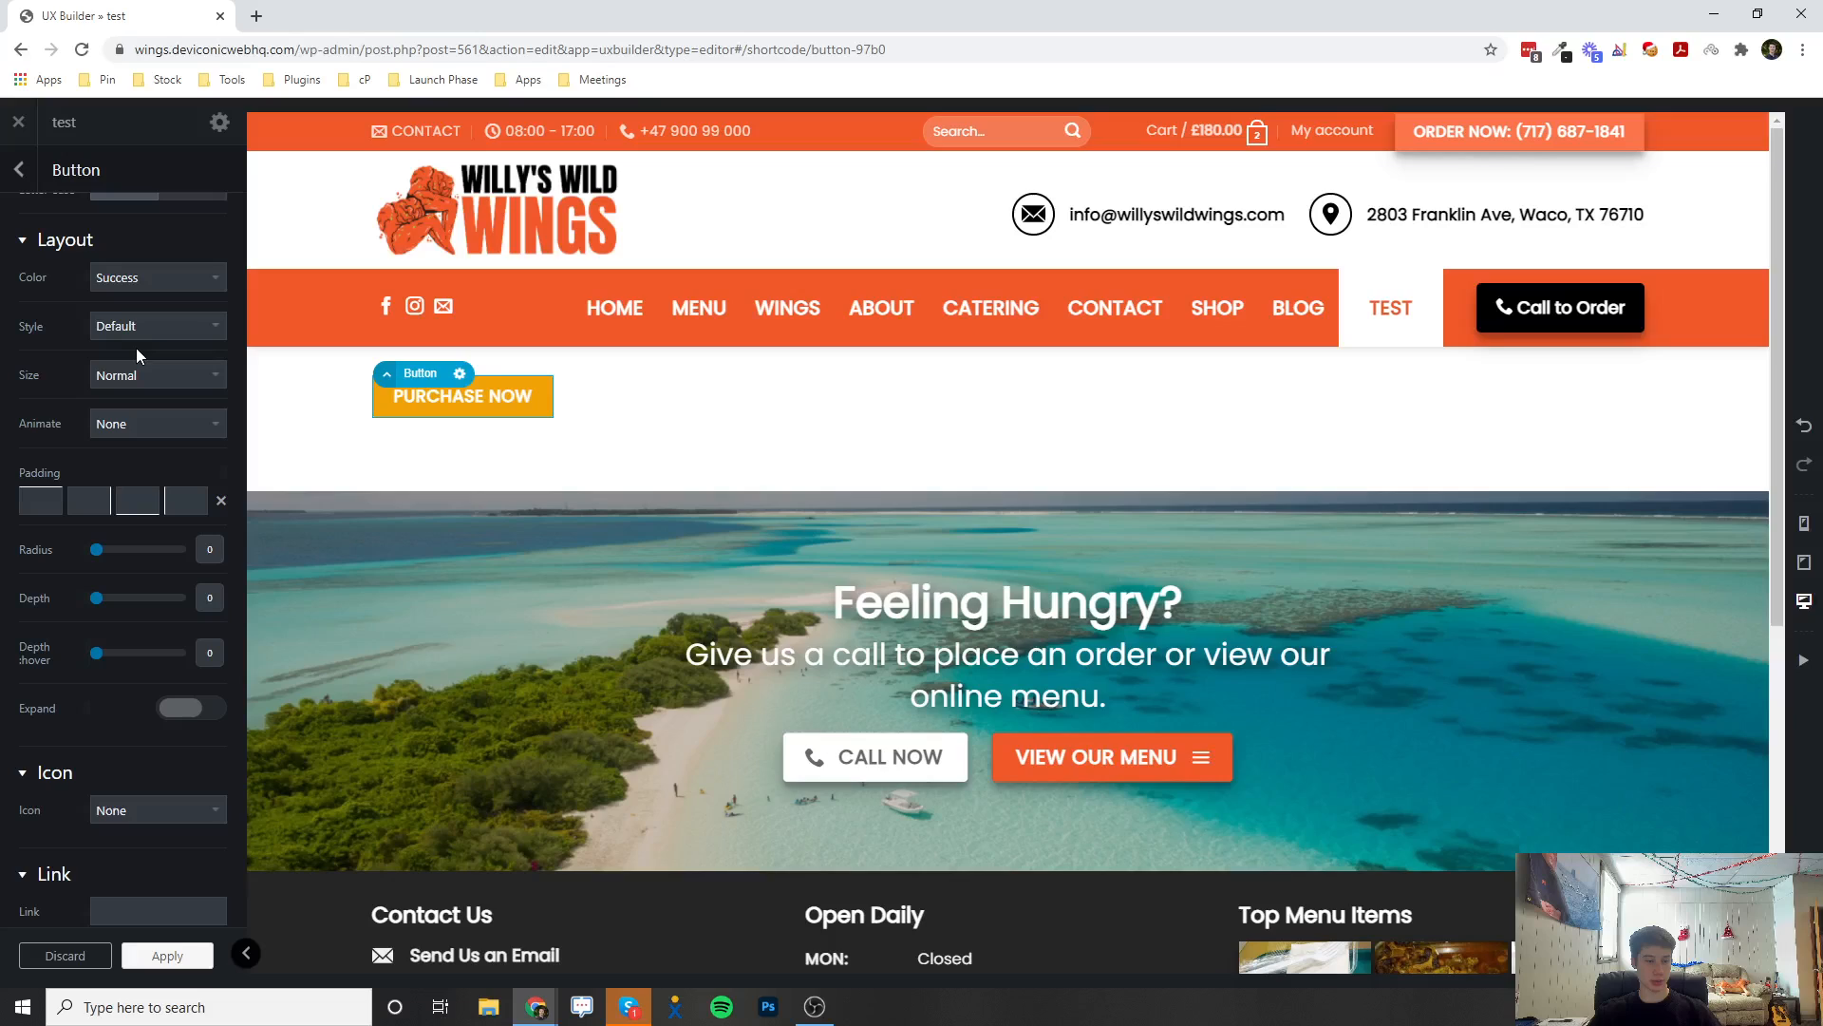
pyautogui.click(142, 281)
pyautogui.click(138, 368)
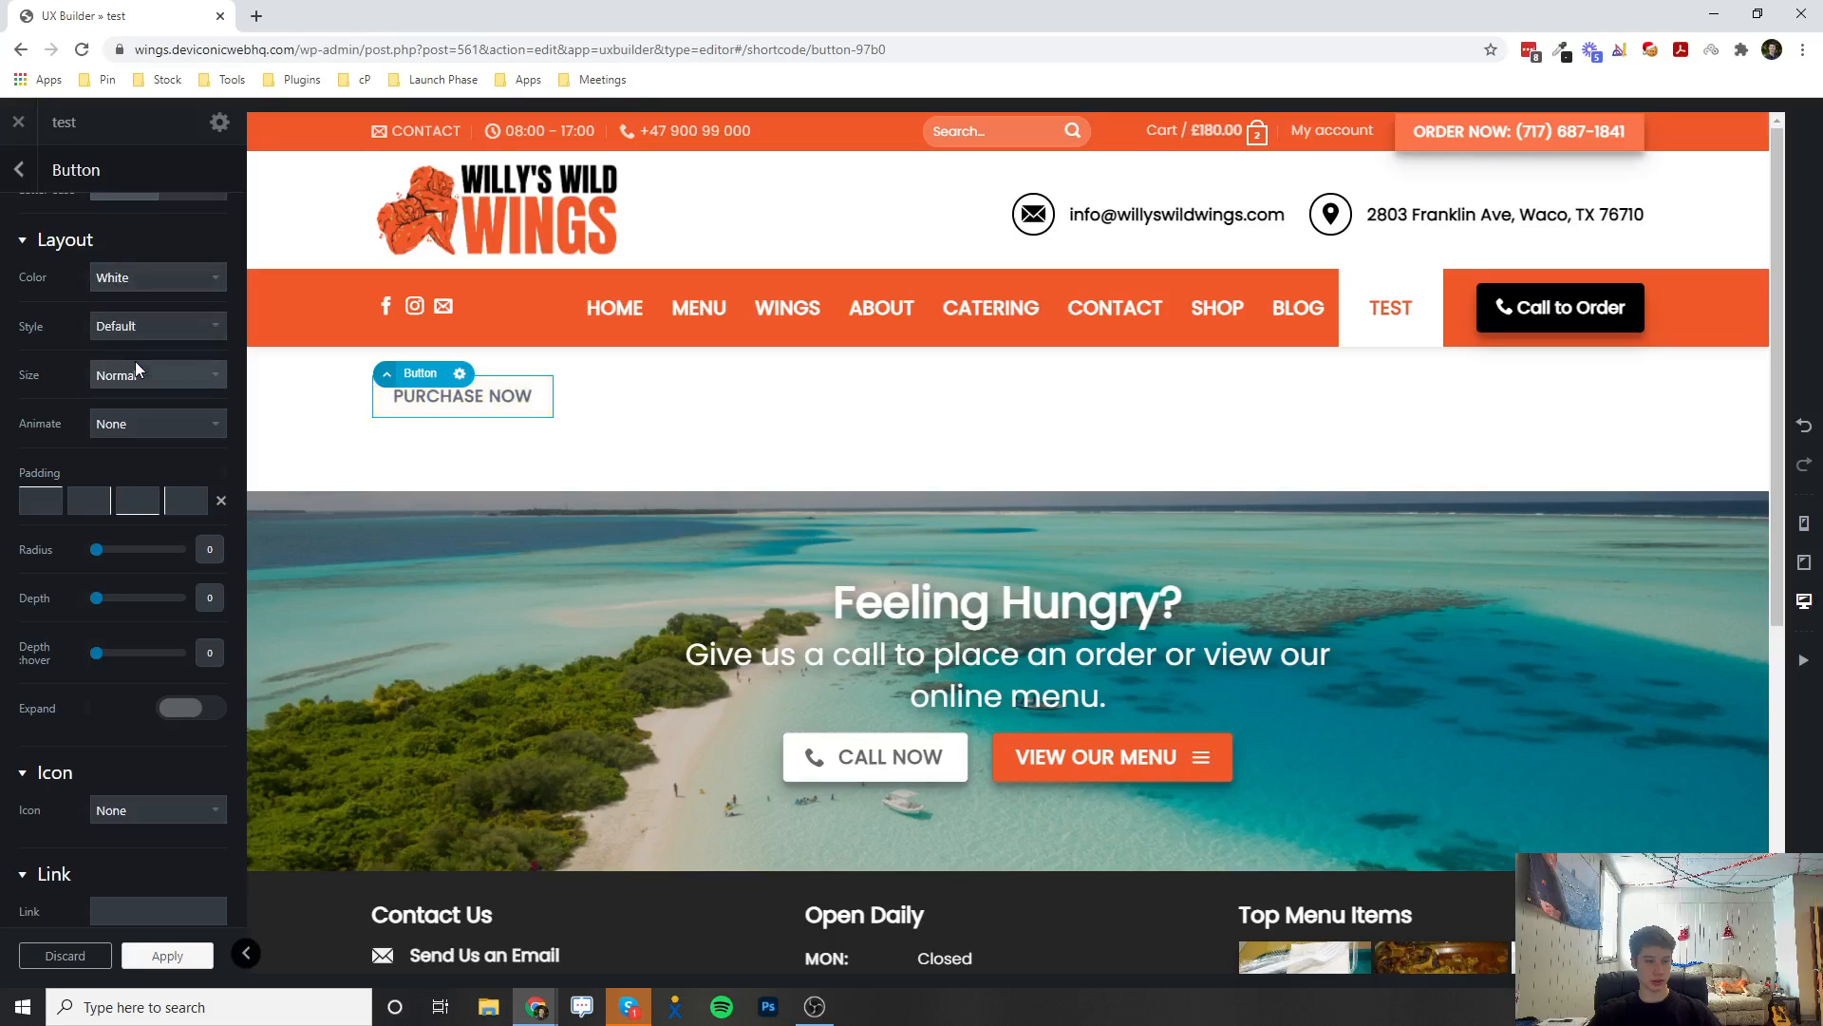
# Compare the Alert, Success and White colors once more and return the button's color to Primary
pyautogui.click(147, 277)
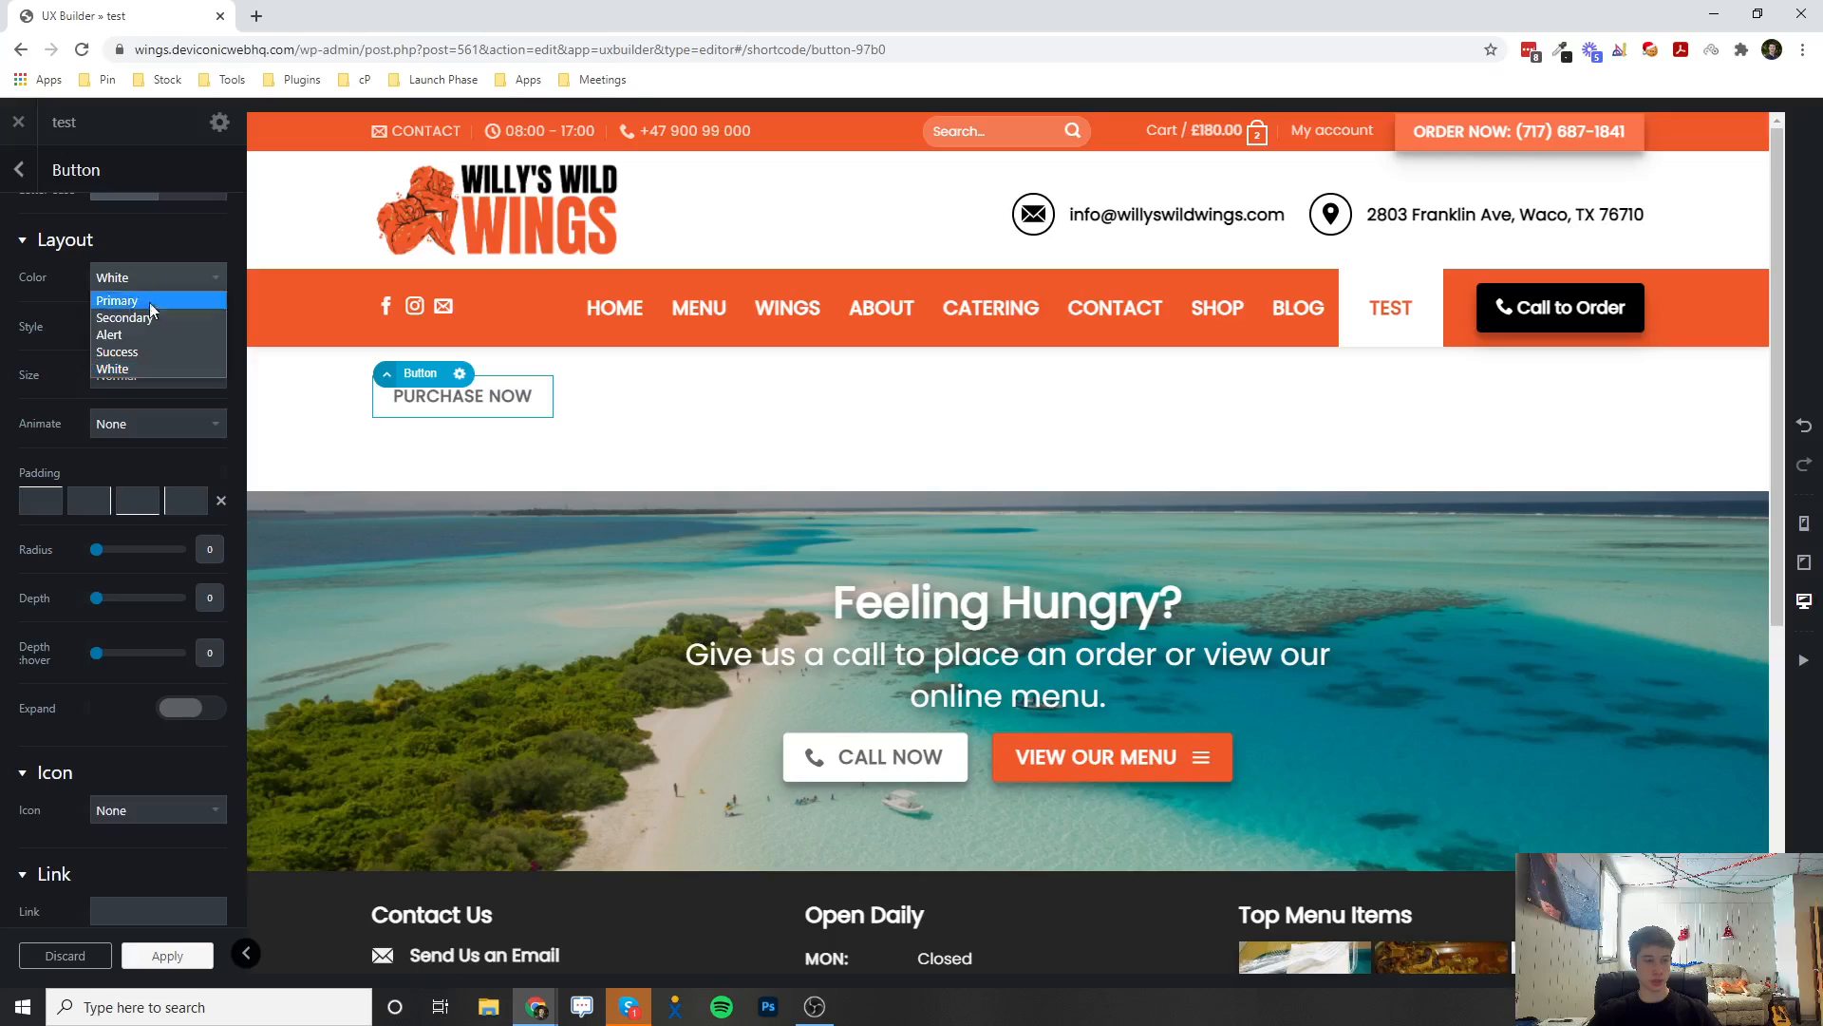
pyautogui.click(139, 336)
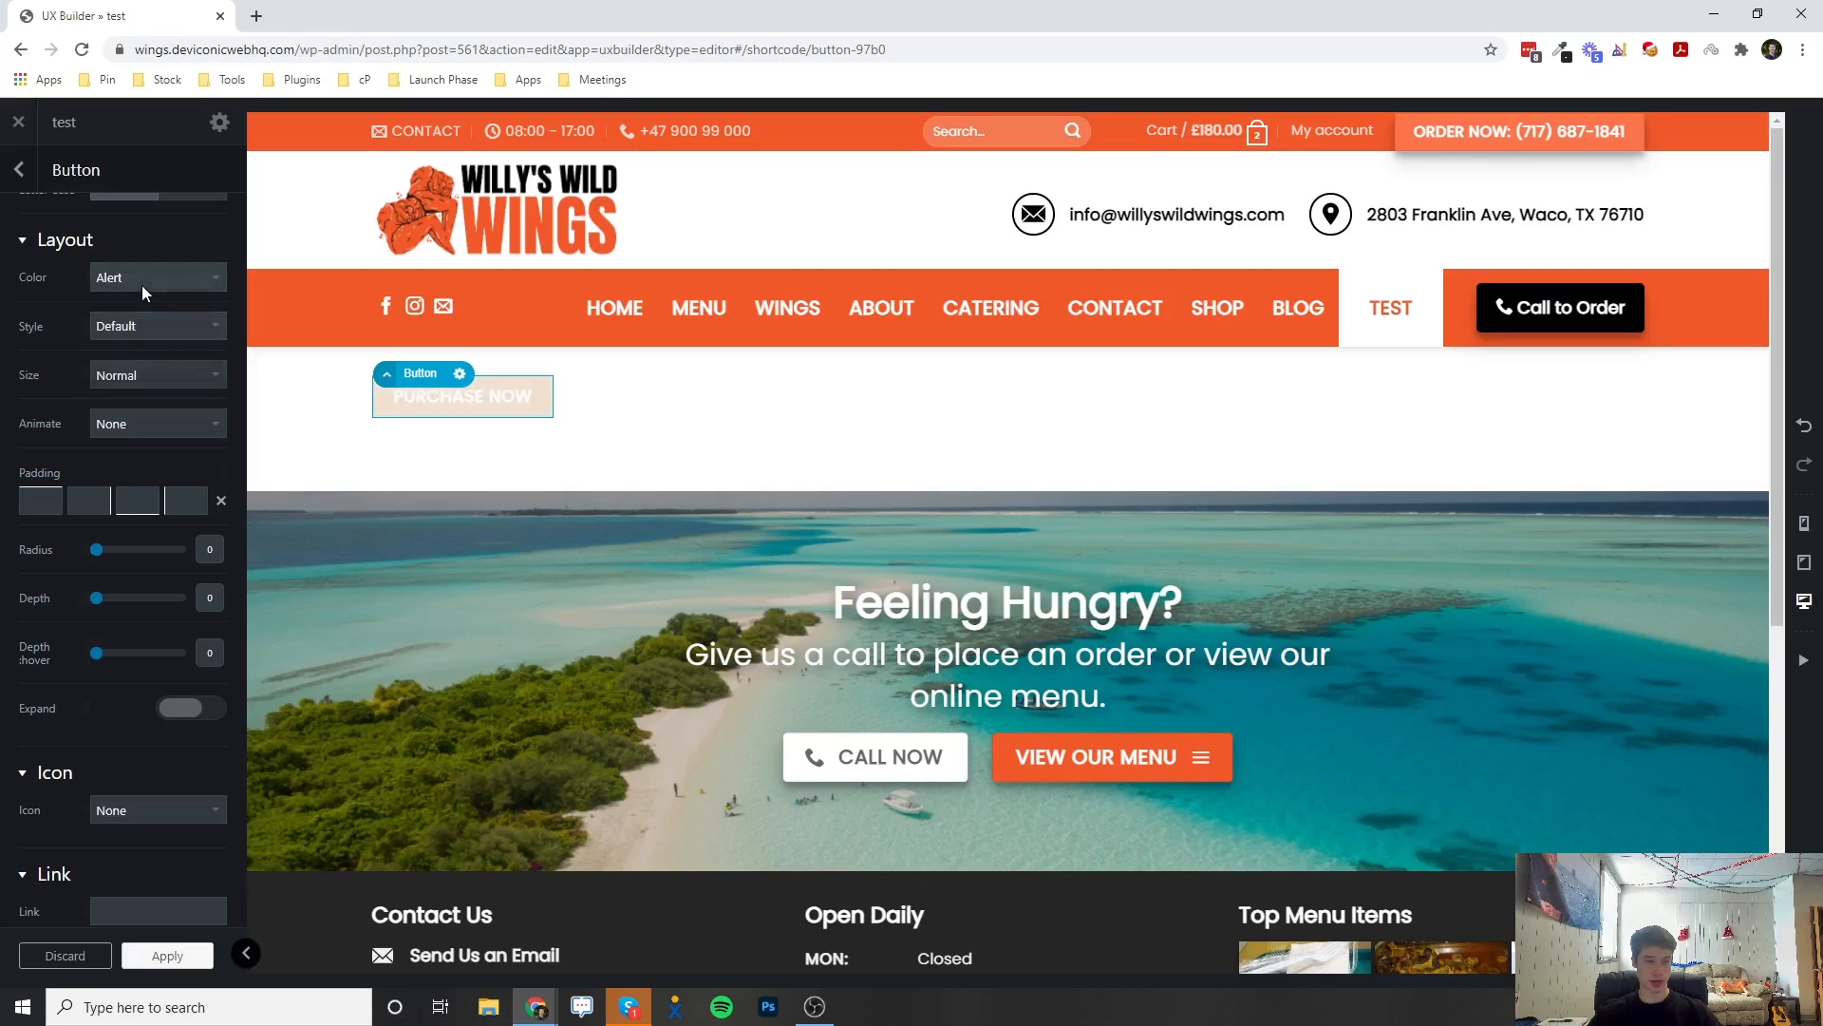
pyautogui.click(140, 285)
pyautogui.click(141, 349)
pyautogui.click(152, 271)
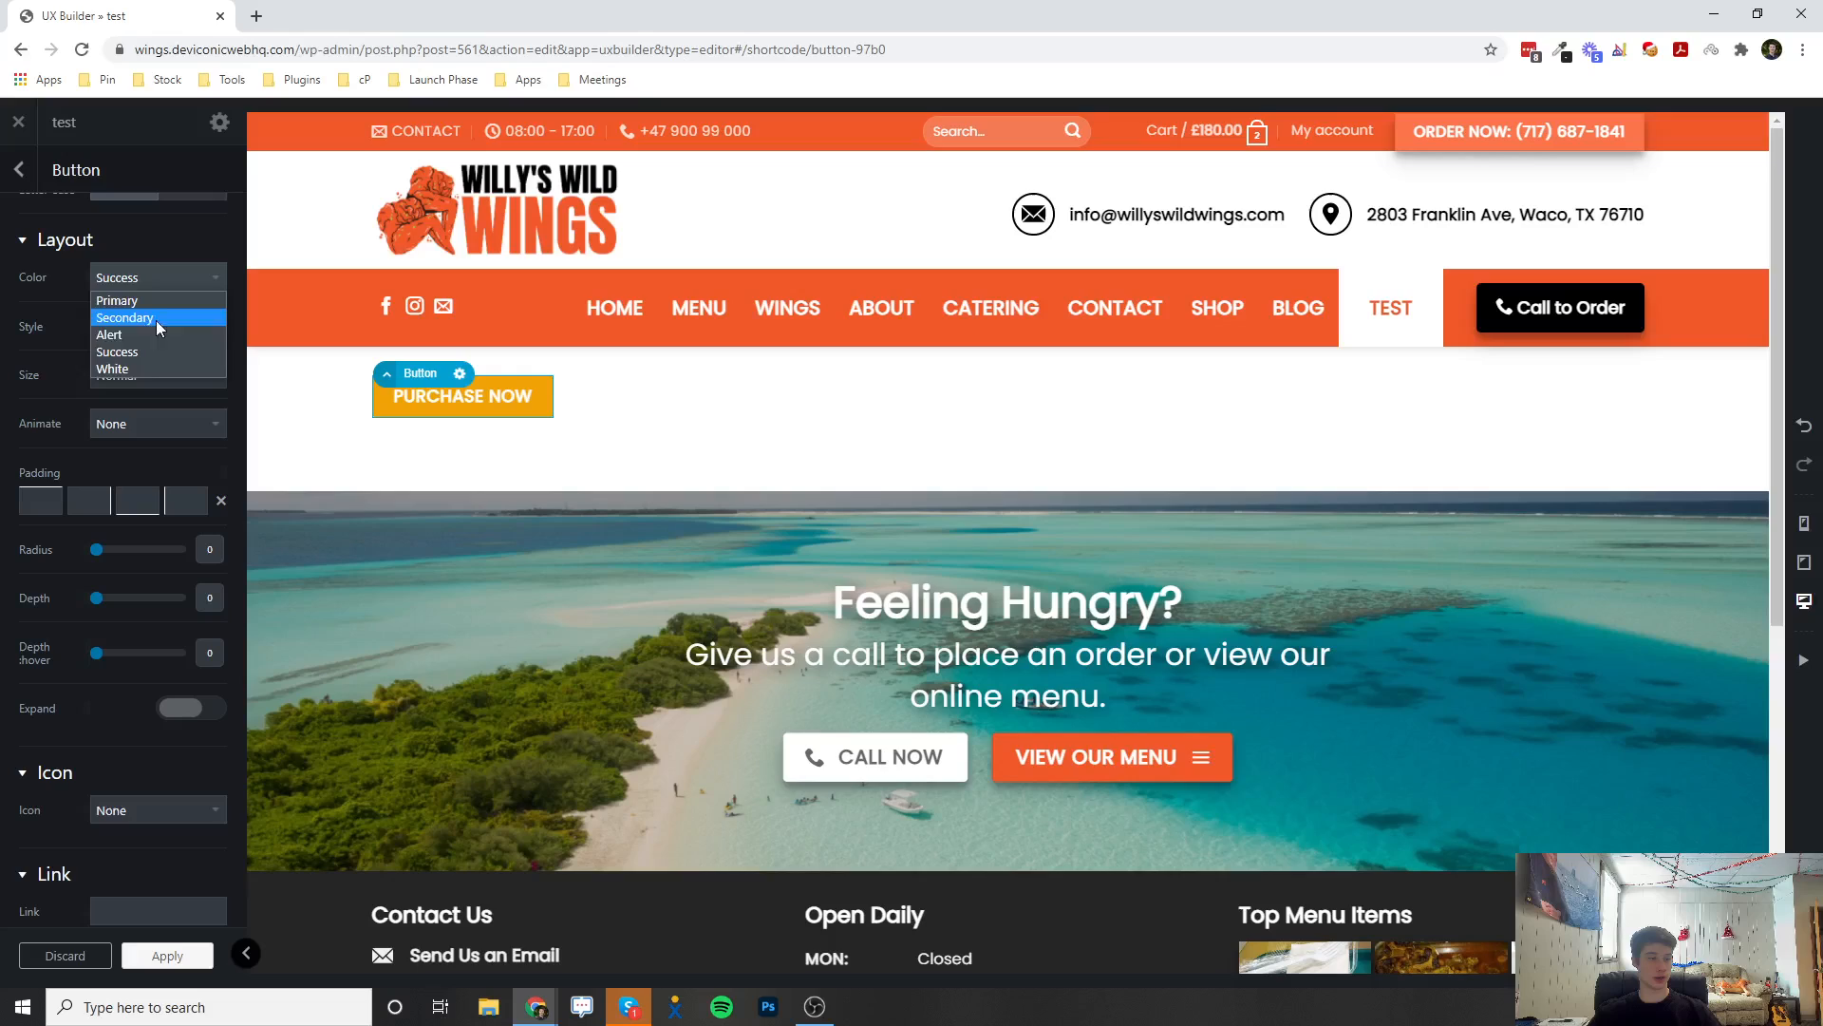
pyautogui.click(162, 361)
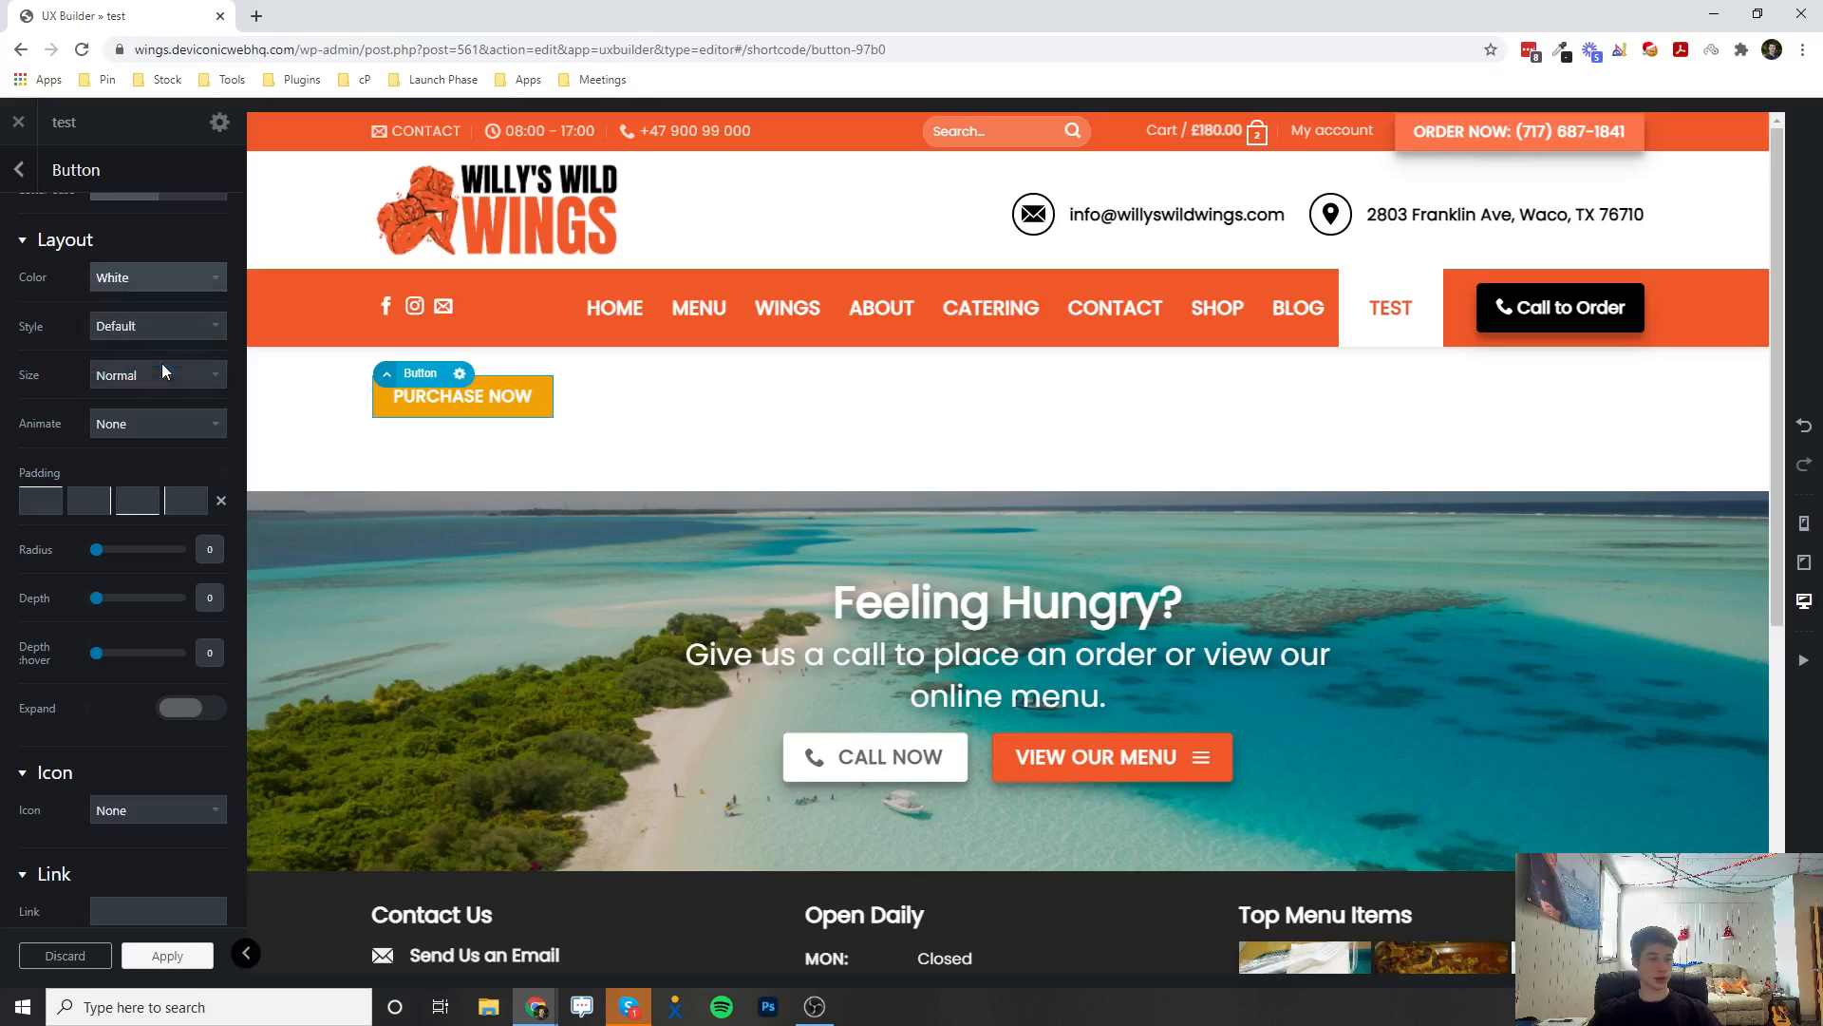
pyautogui.click(164, 277)
pyautogui.click(152, 296)
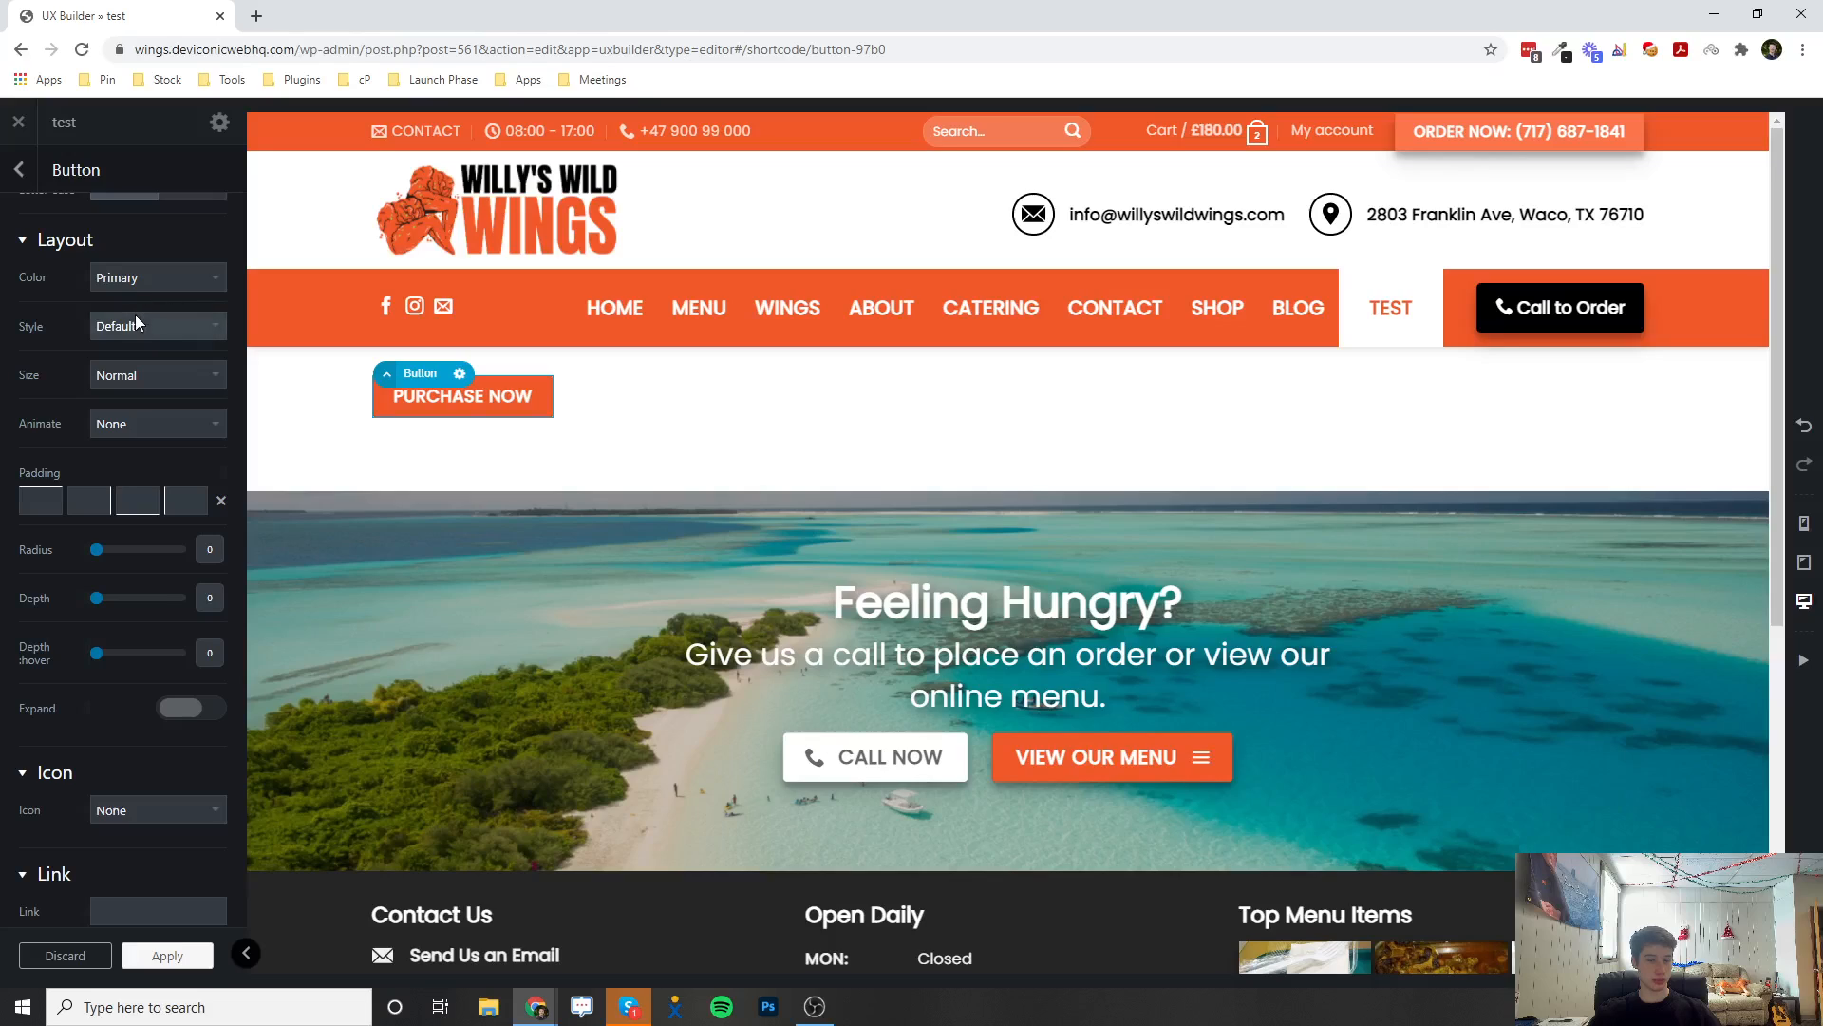
# Try the Outline style on the button, preview it unselected, and reopen the button's settings
pyautogui.click(144, 322)
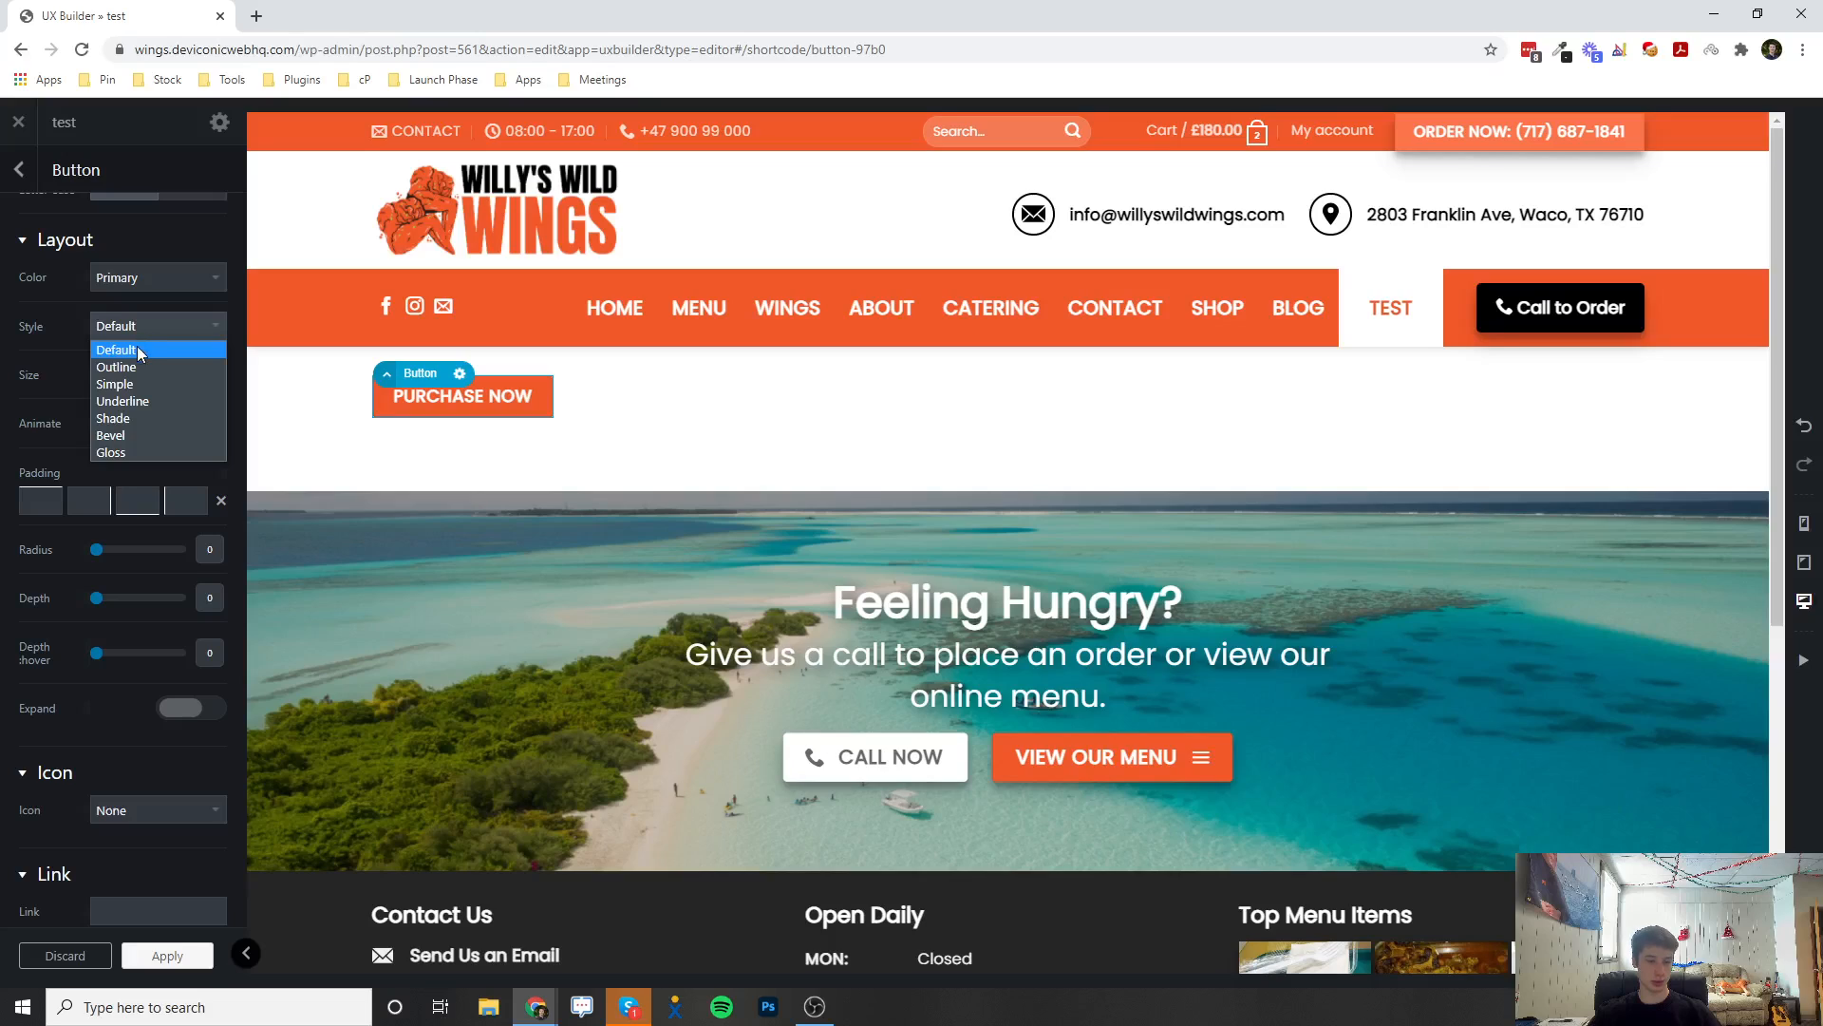
pyautogui.click(133, 367)
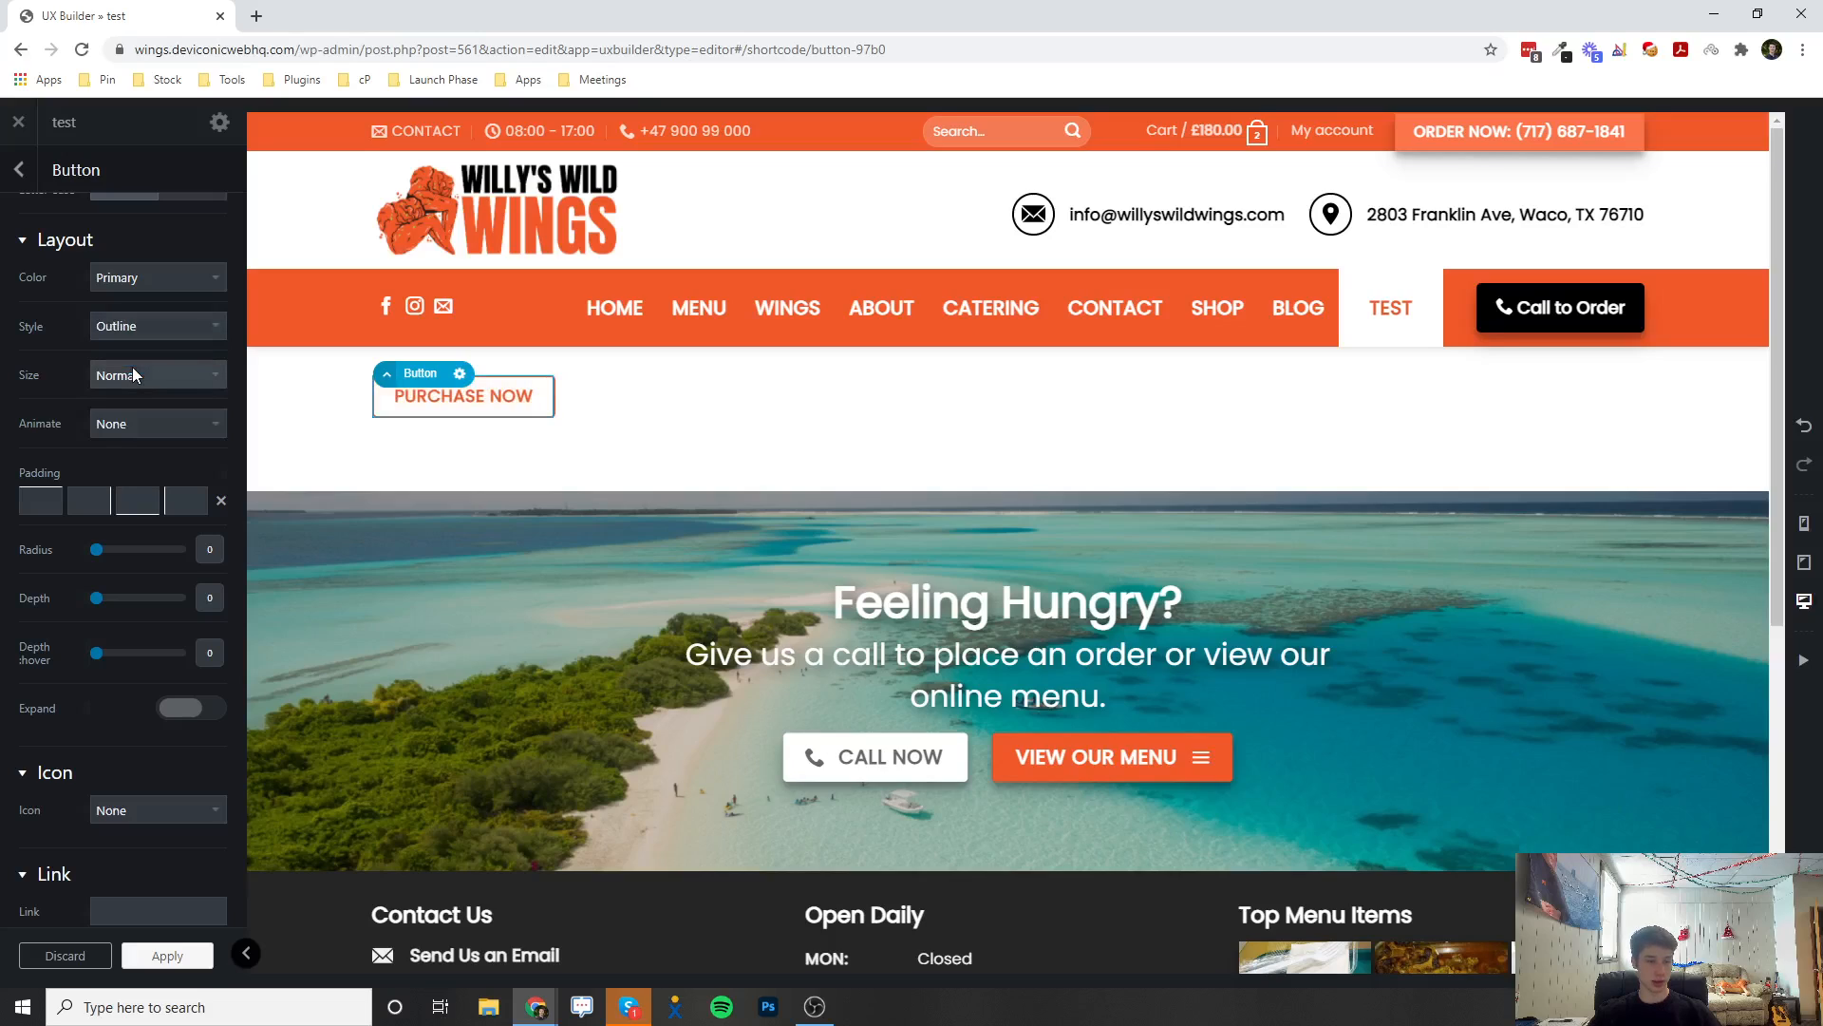
pyautogui.click(302, 423)
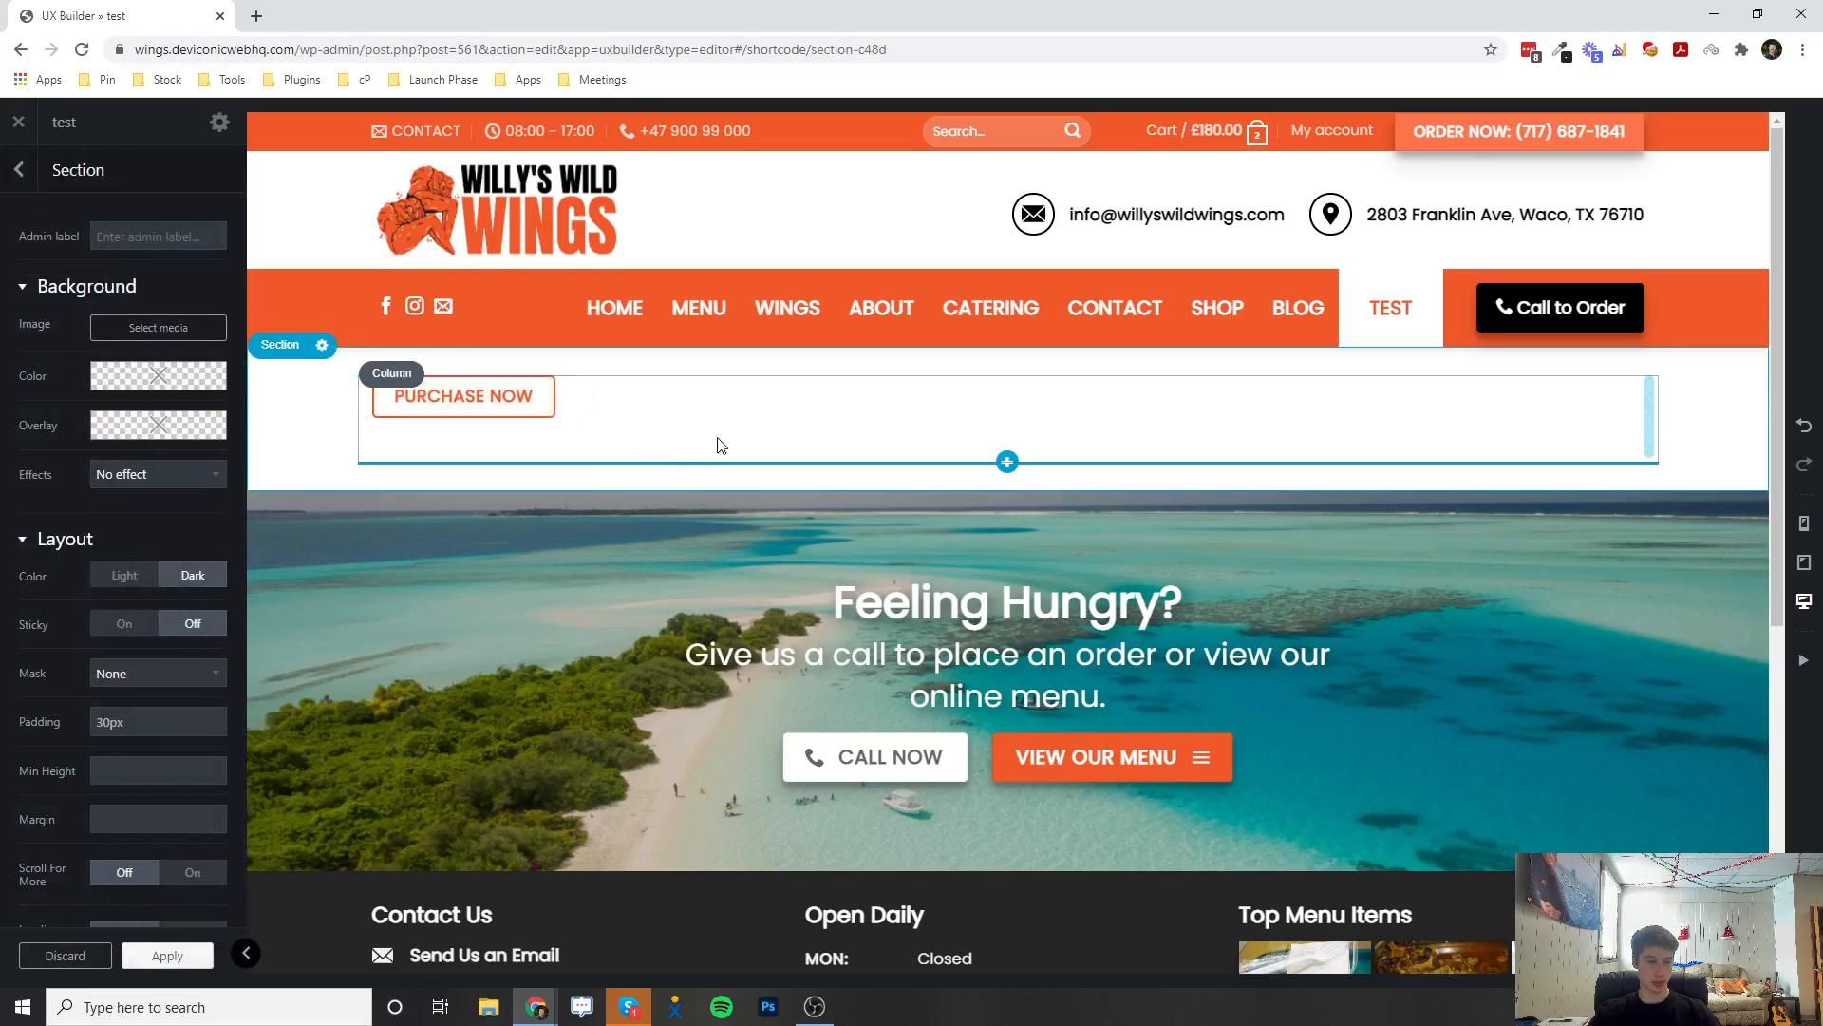
pyautogui.click(438, 402)
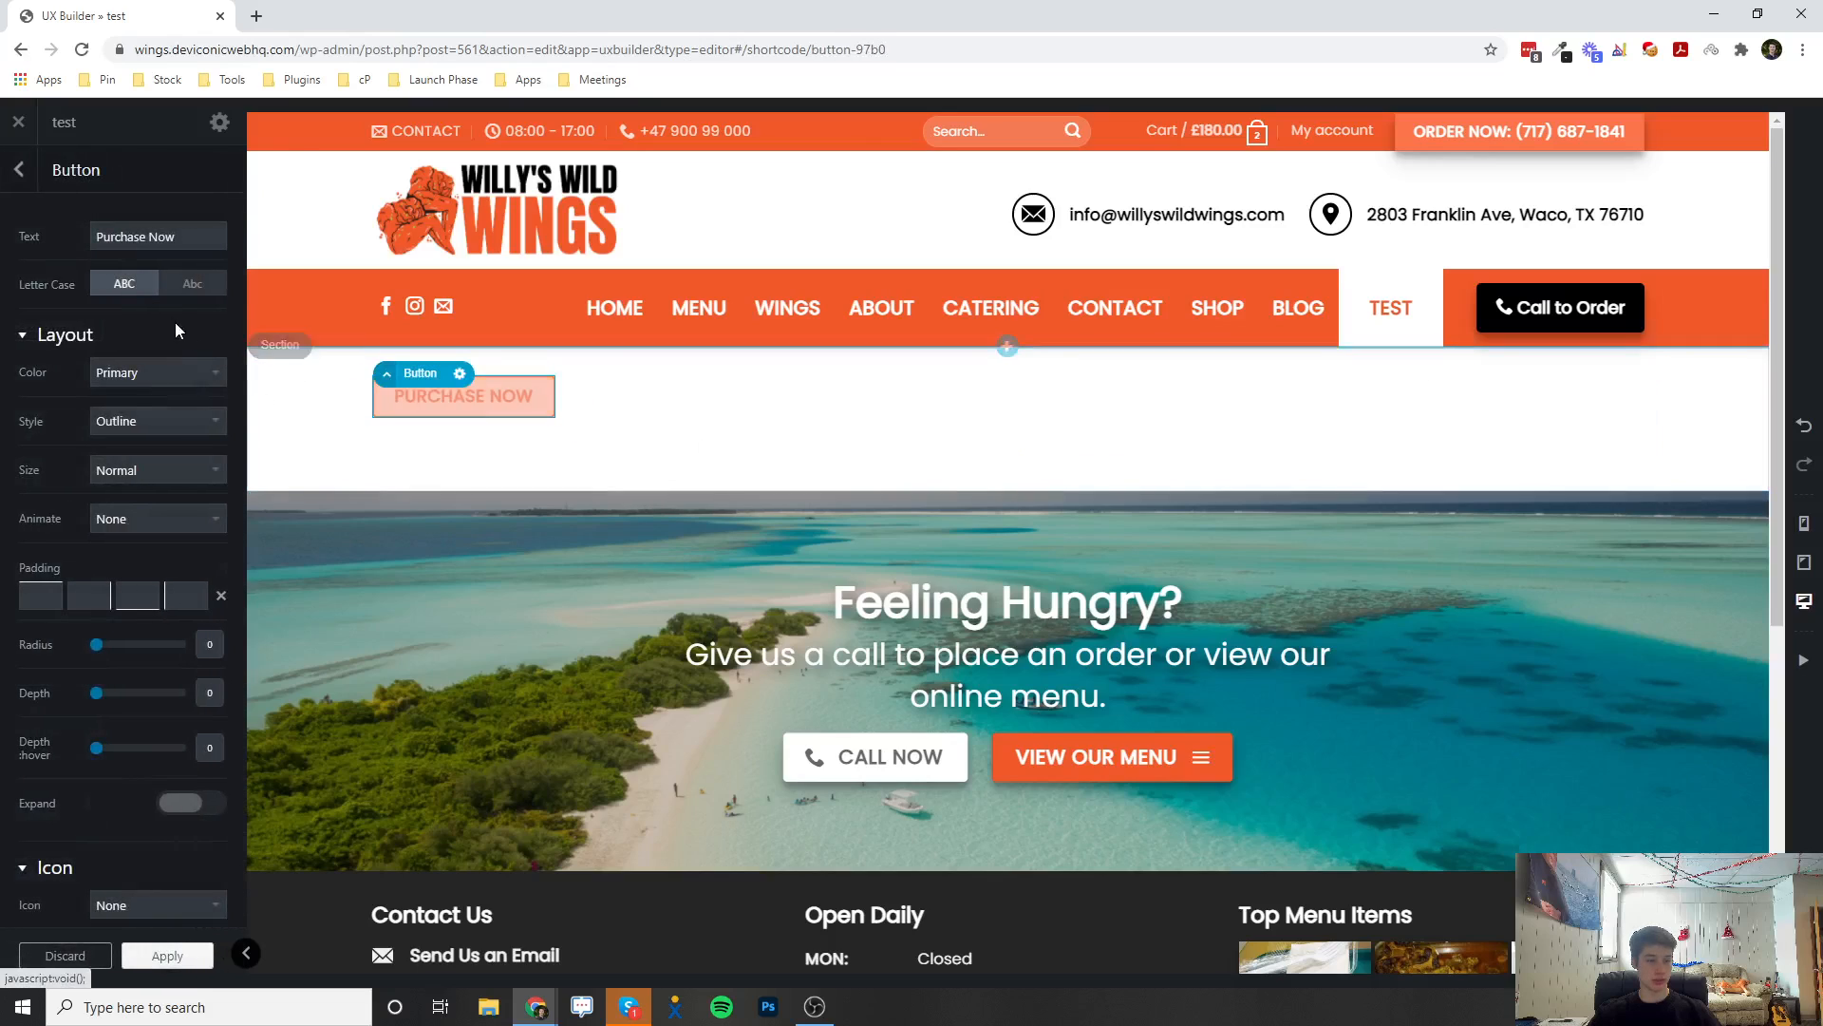
# Try the Simple and Underline styles on the button, keeping its color at Primary
pyautogui.click(124, 424)
pyautogui.click(131, 481)
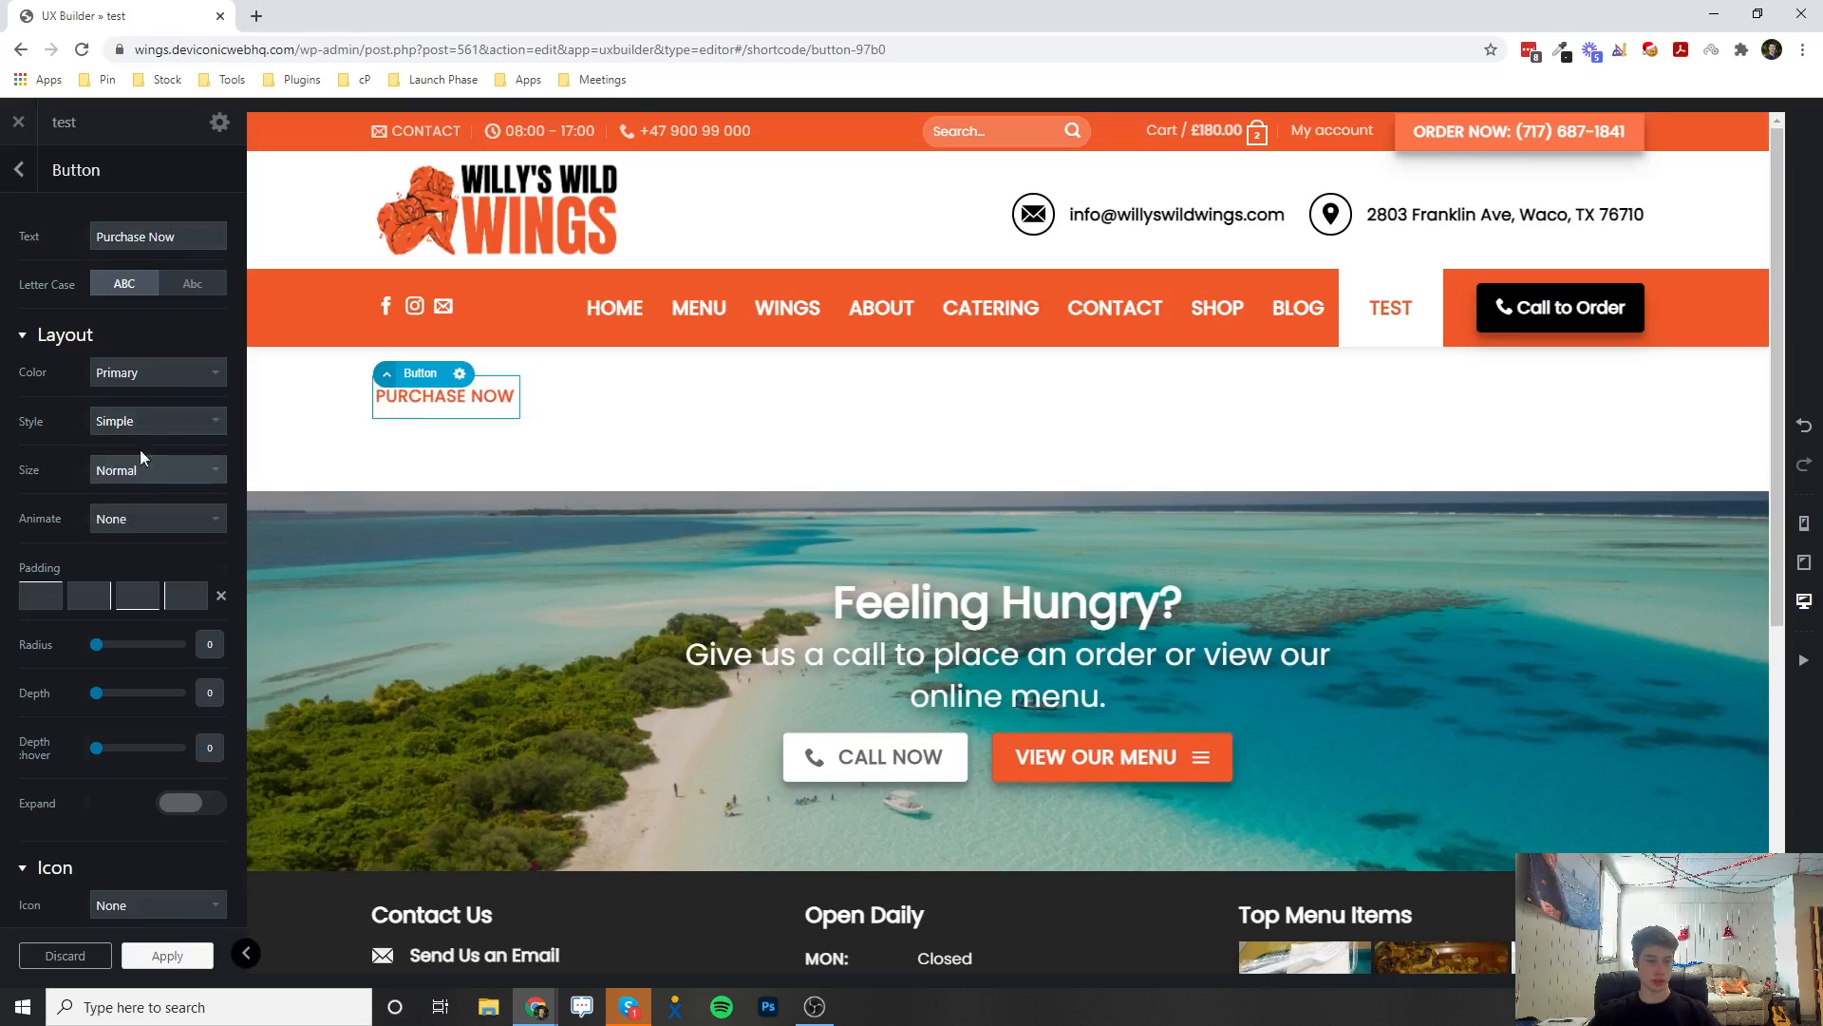
pyautogui.click(154, 379)
pyautogui.click(145, 390)
pyautogui.click(140, 420)
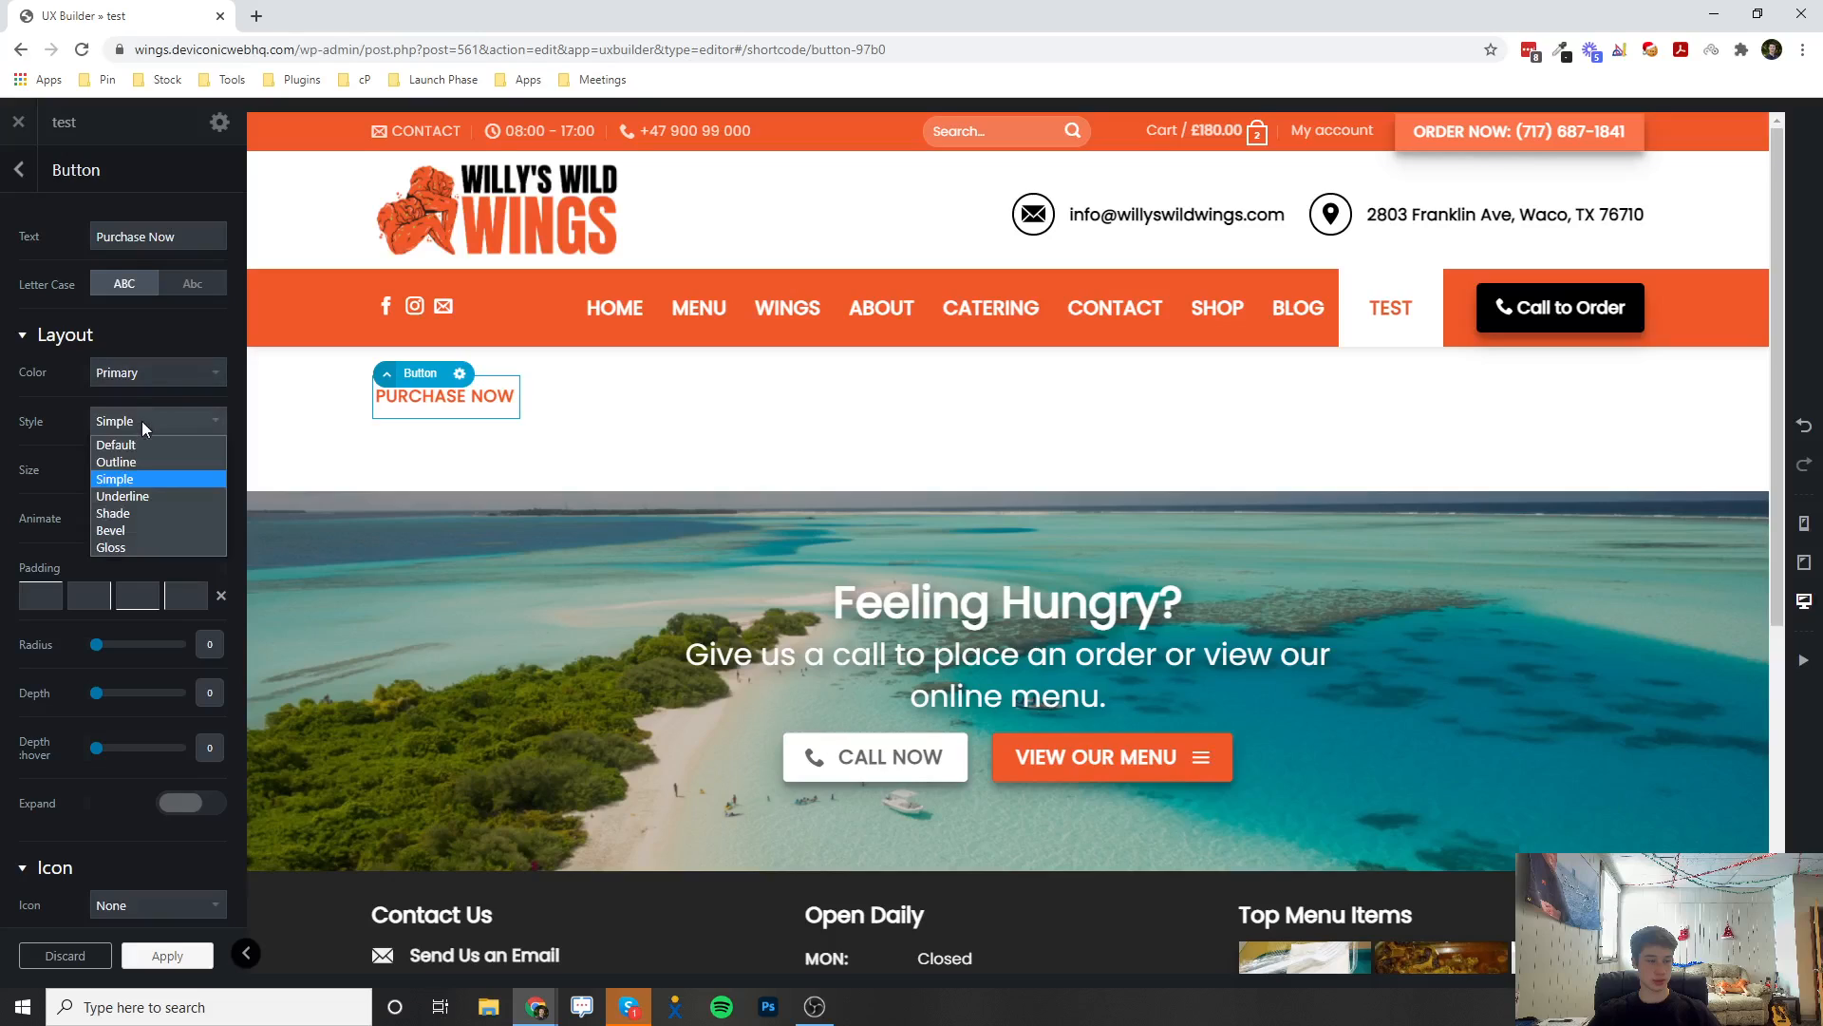
pyautogui.click(131, 492)
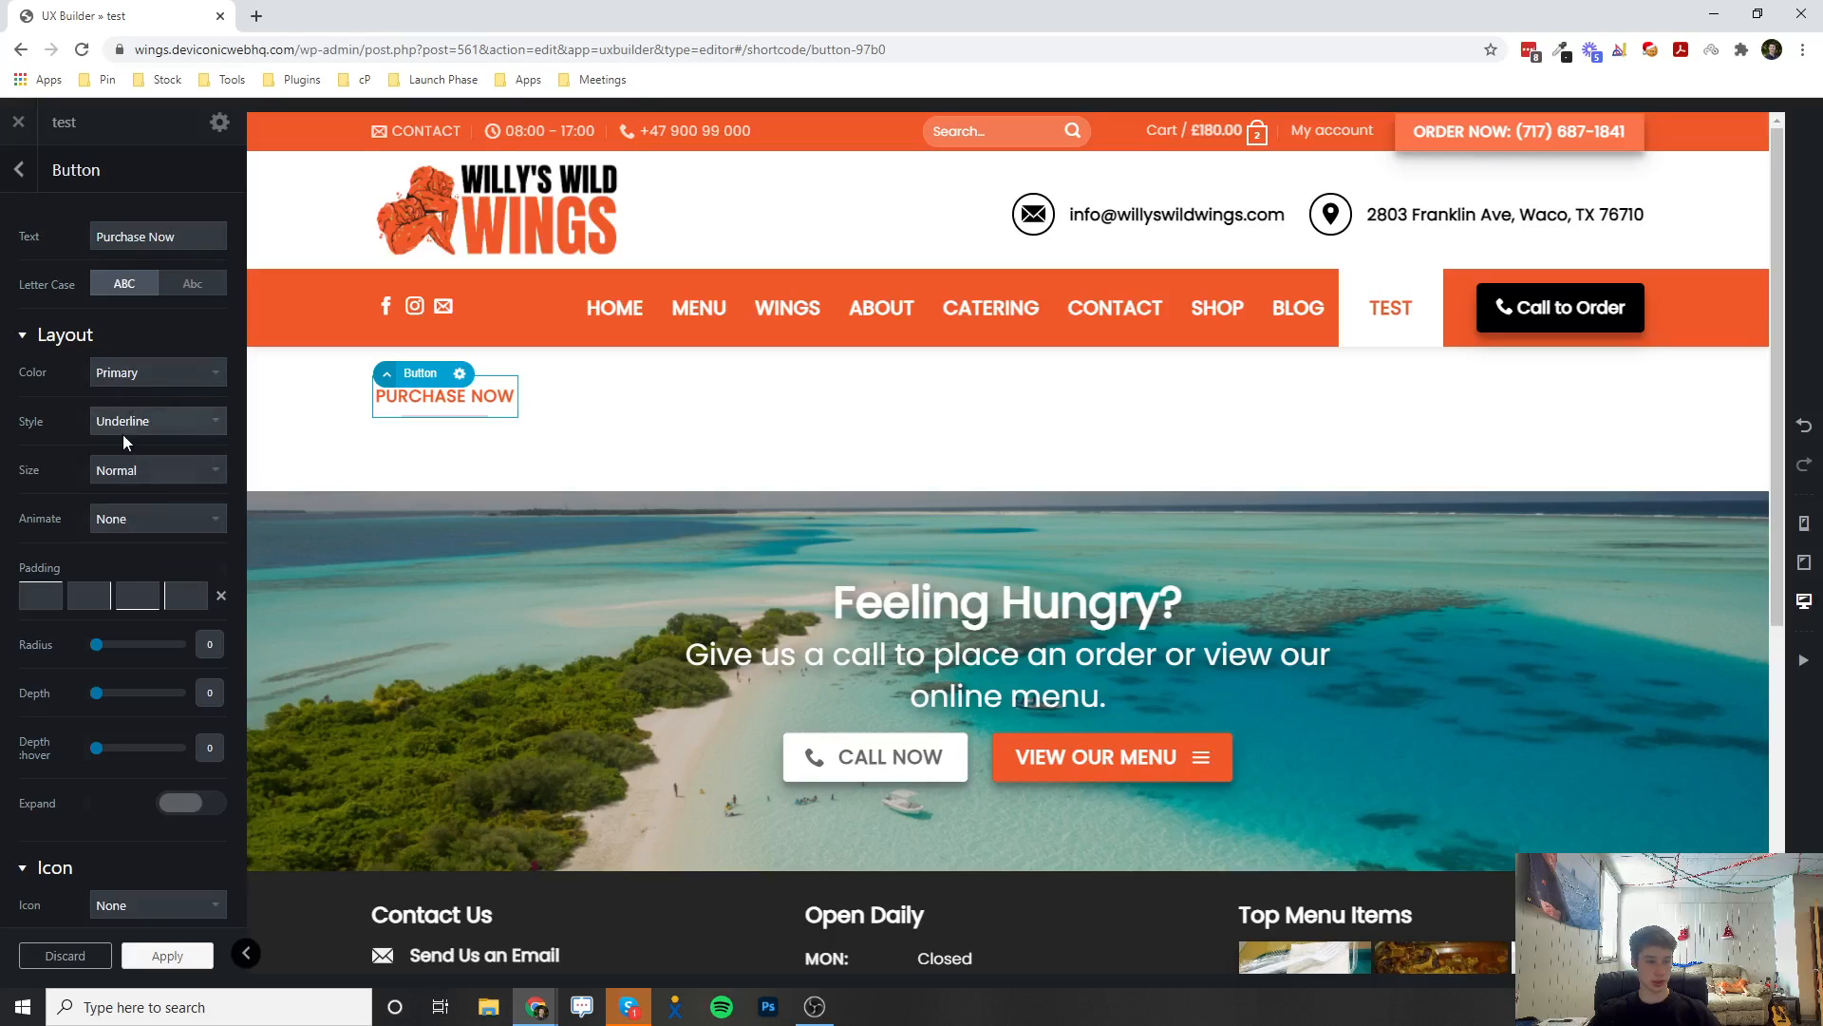
# Try the Shade, Bevel and Gloss styles on the button in turn
pyautogui.click(115, 420)
pyautogui.click(110, 505)
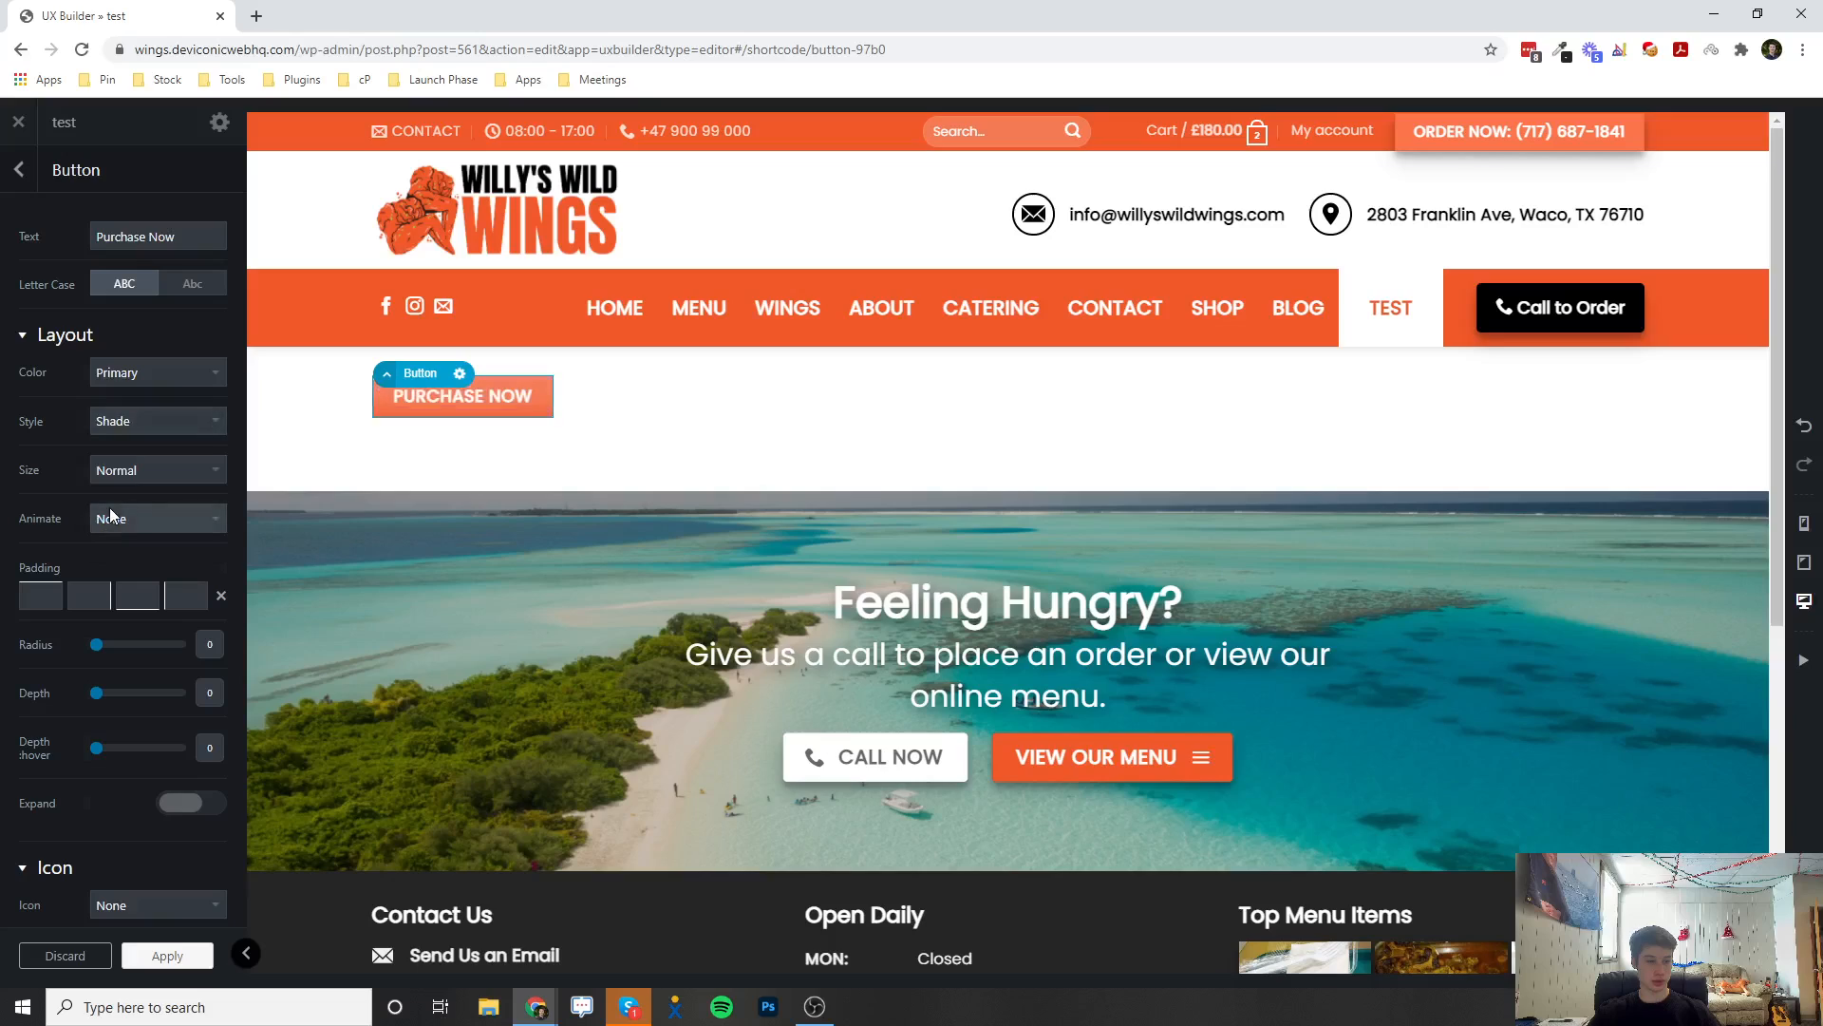
pyautogui.click(128, 422)
pyautogui.click(110, 522)
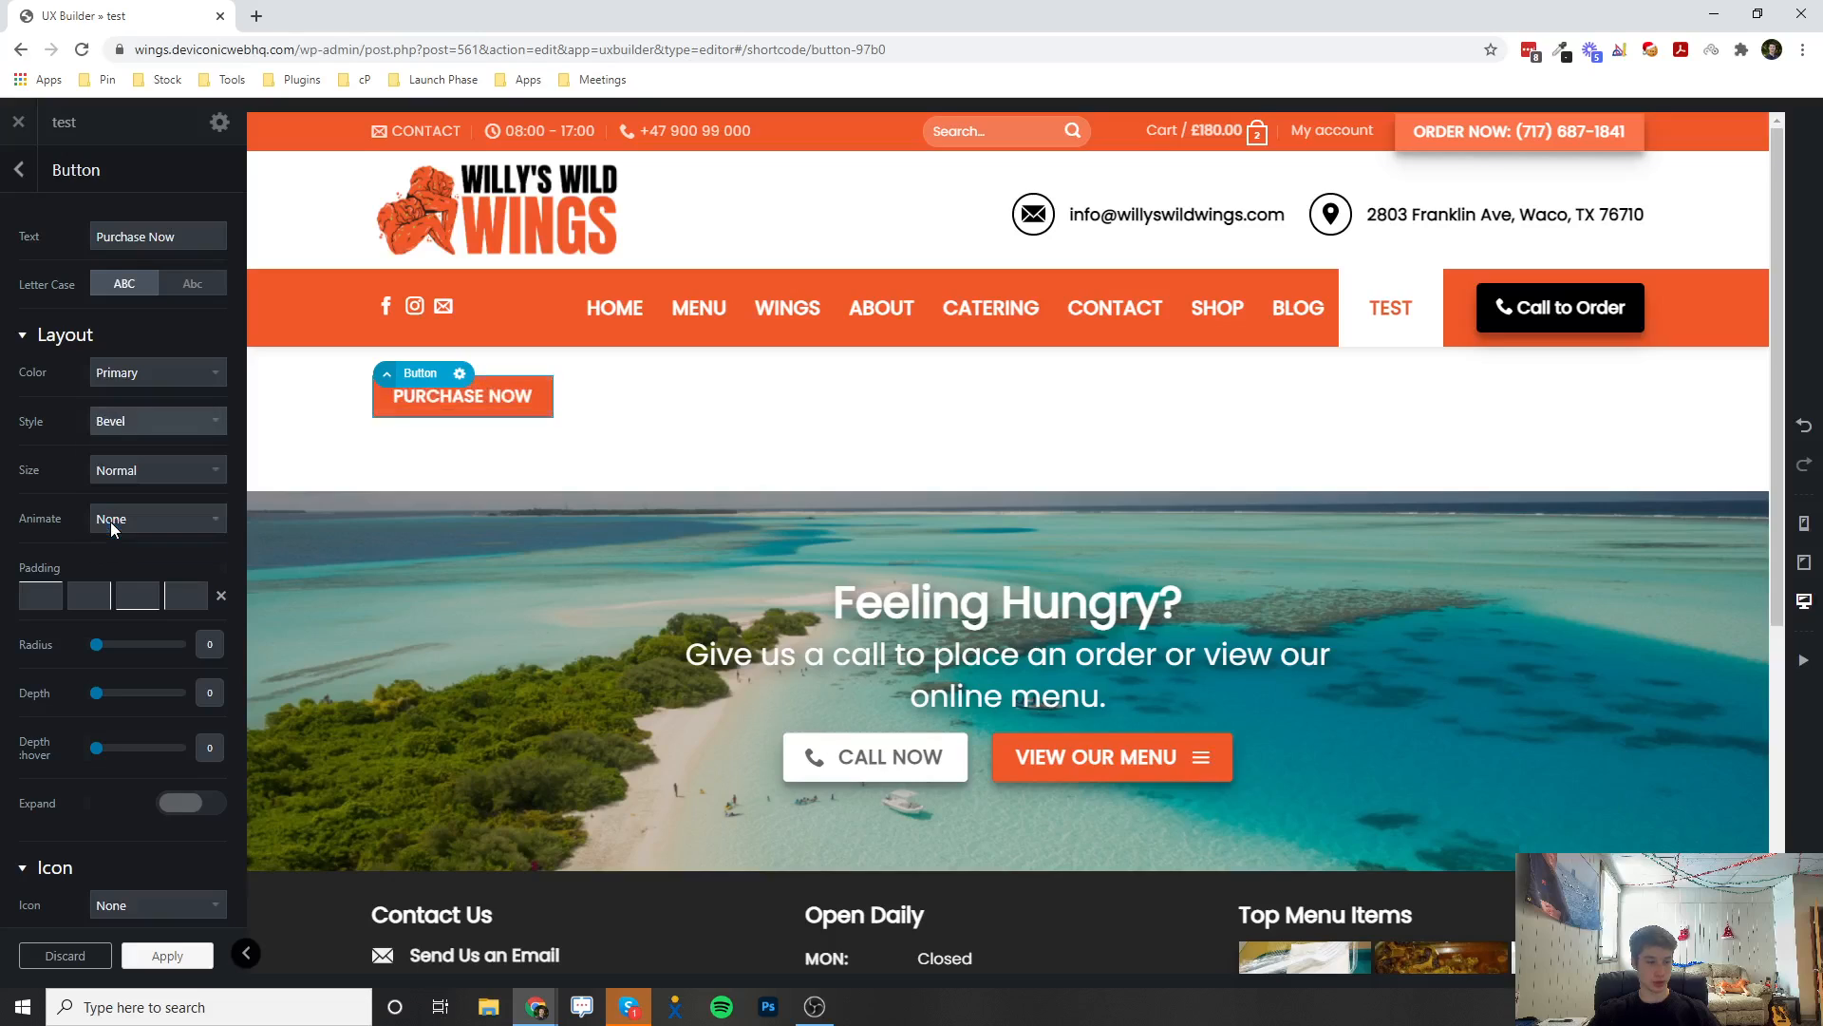
pyautogui.click(124, 421)
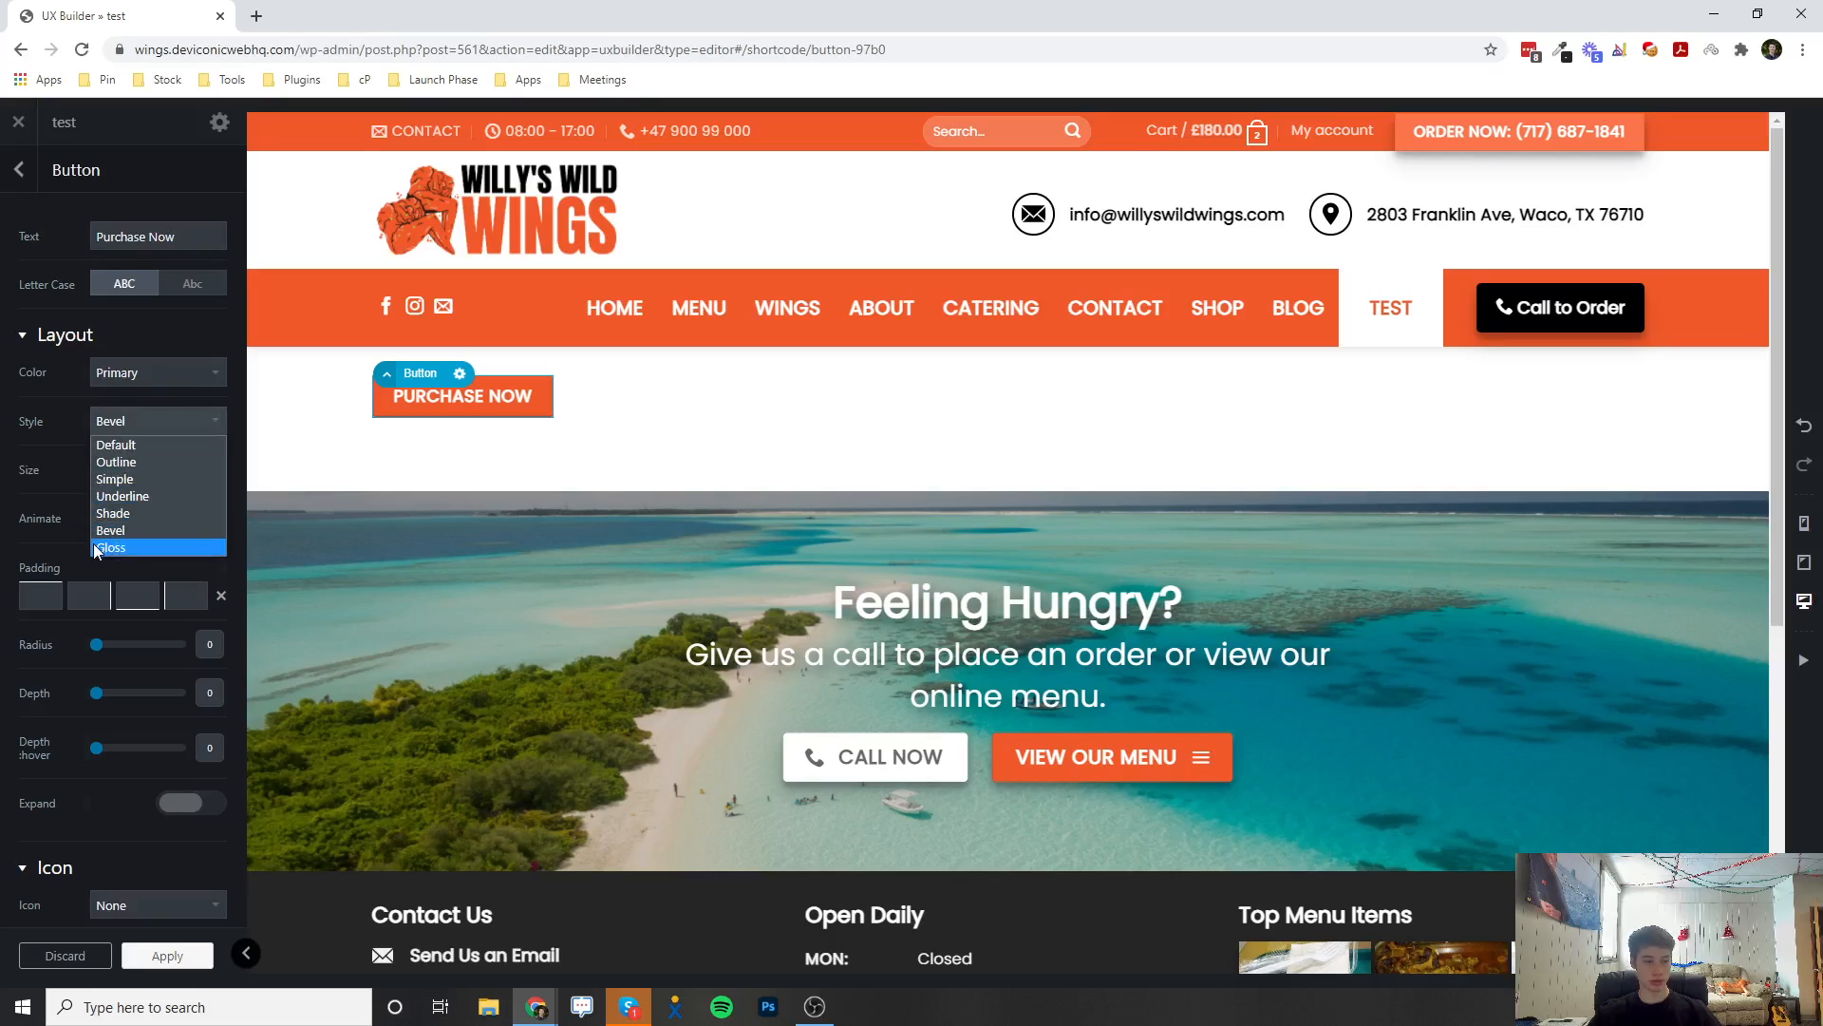
pyautogui.click(96, 548)
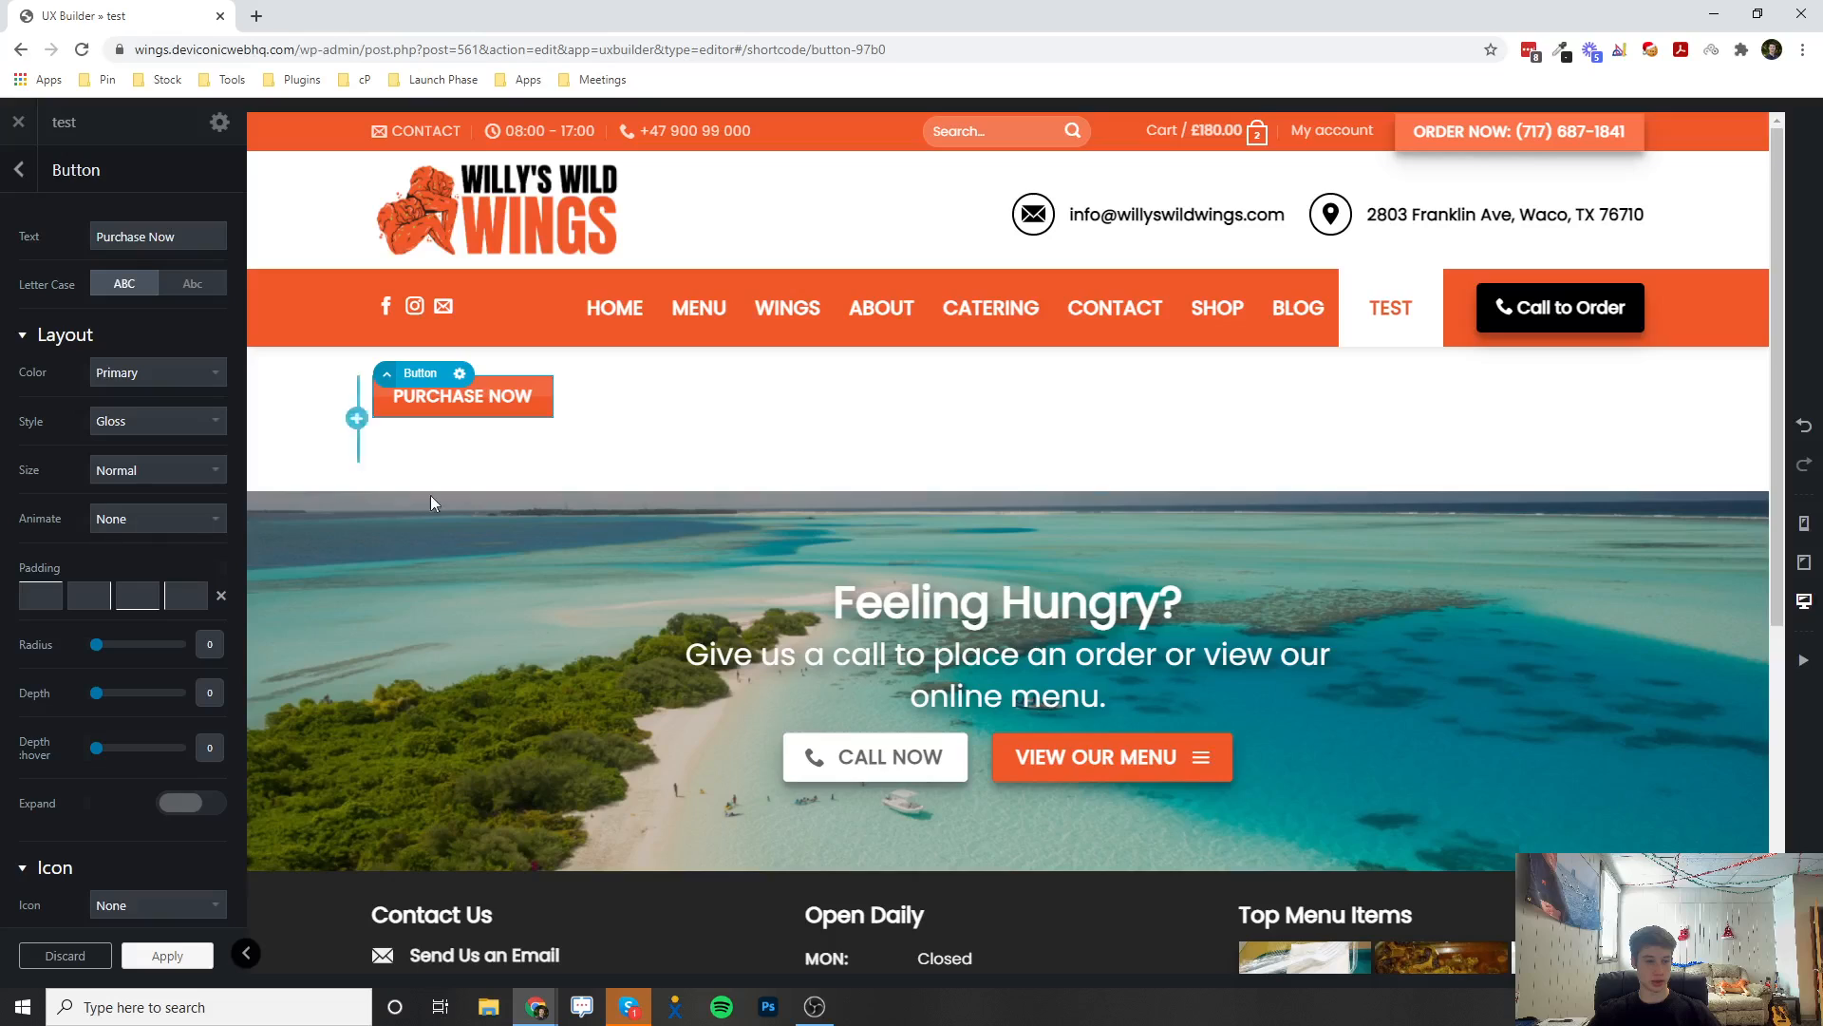
# Return the button's style to Default and keep its size at Normal
pyautogui.click(135, 426)
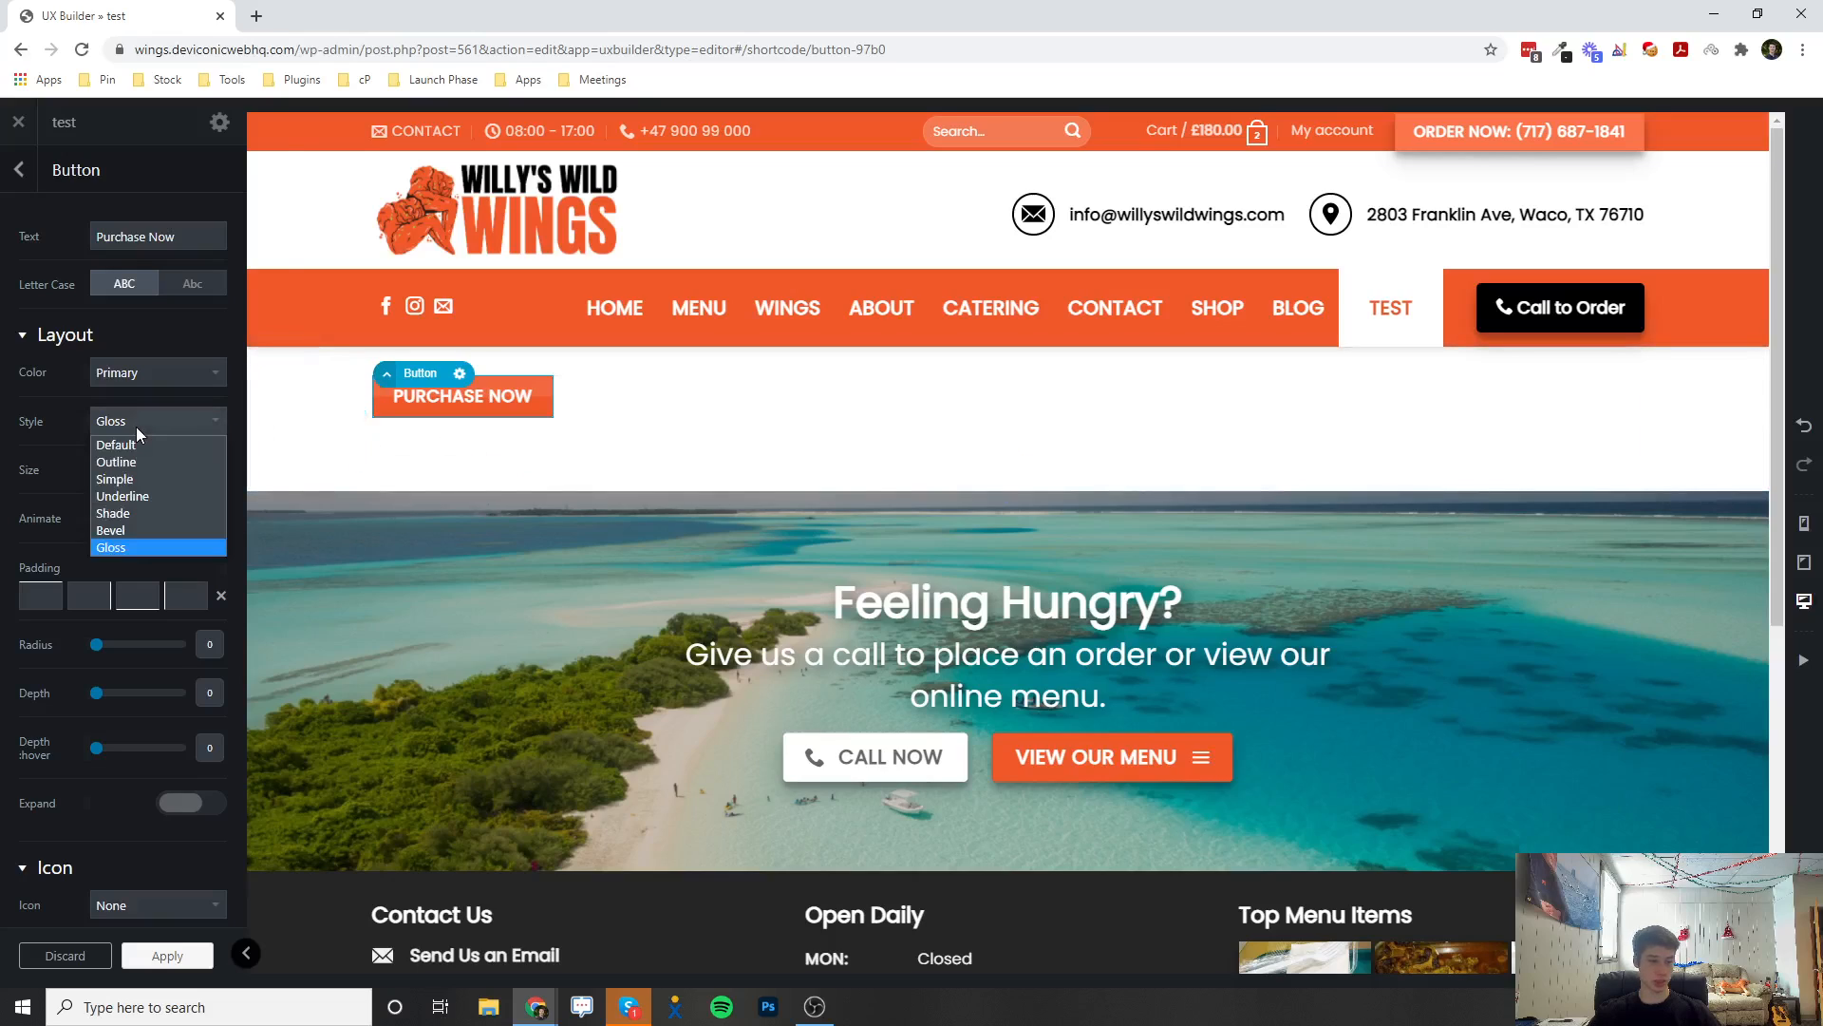
pyautogui.click(131, 447)
pyautogui.click(129, 470)
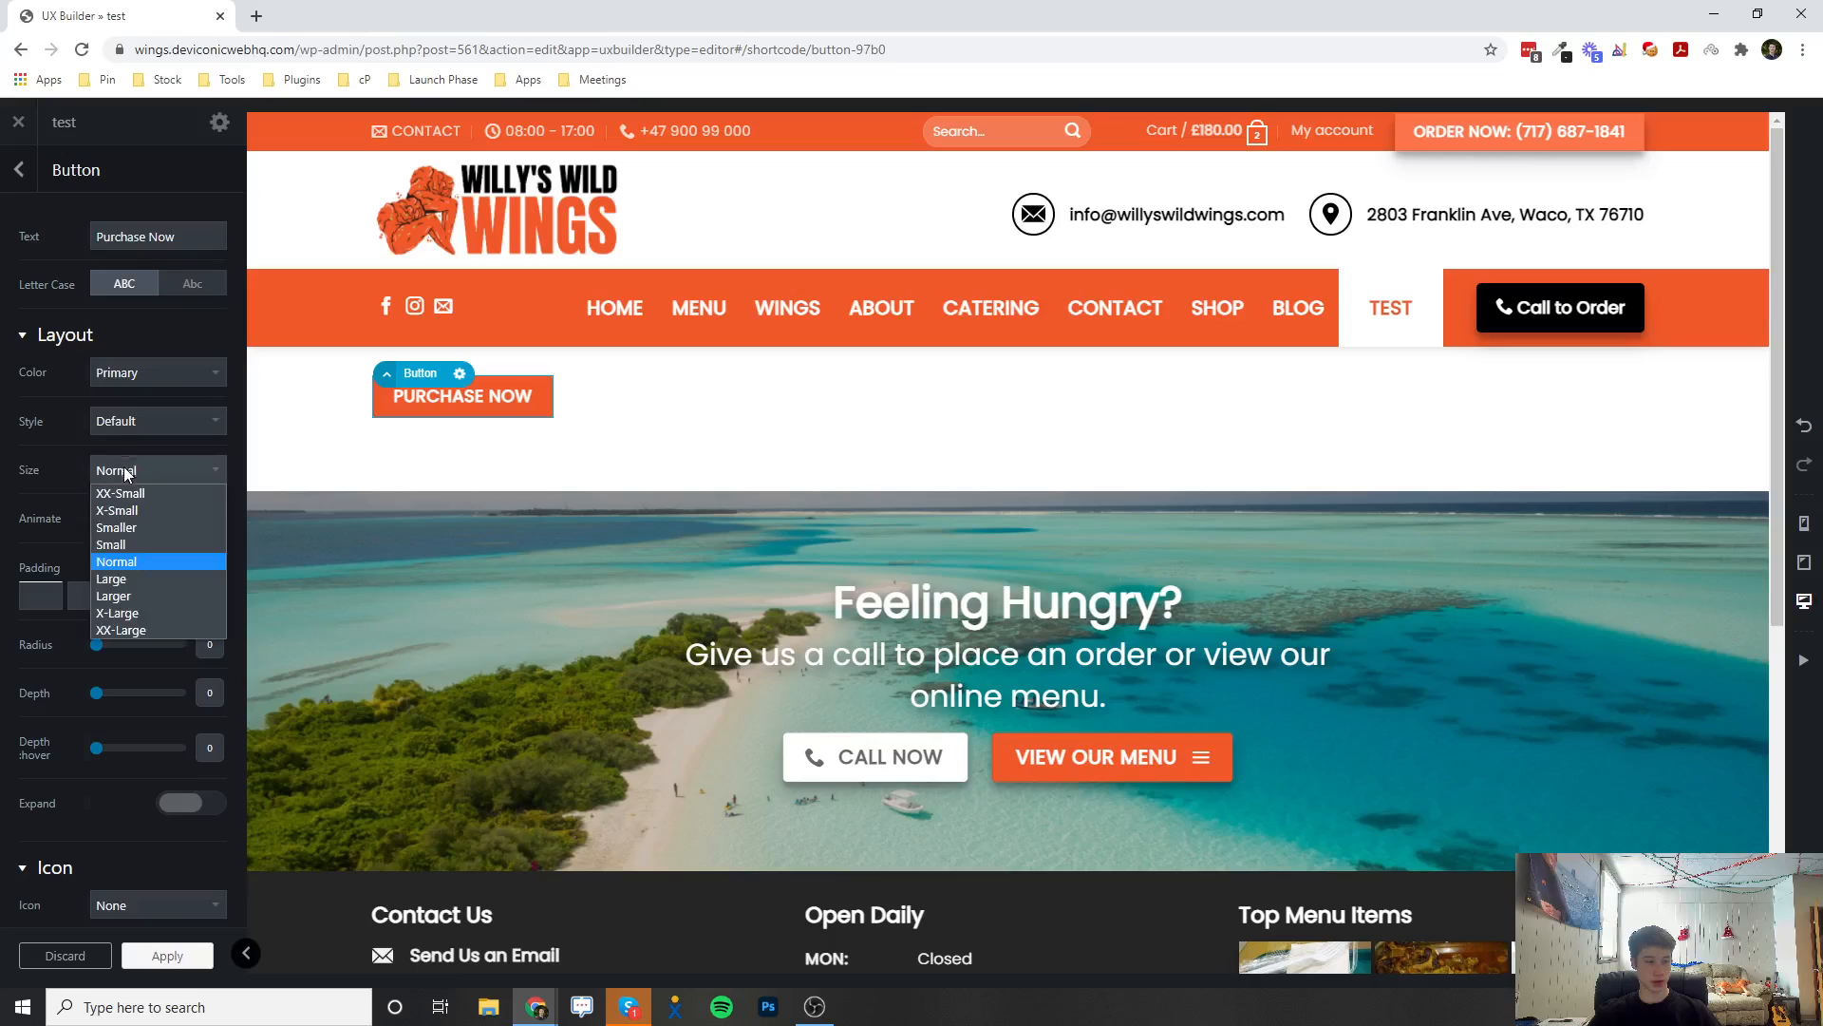
pyautogui.click(114, 563)
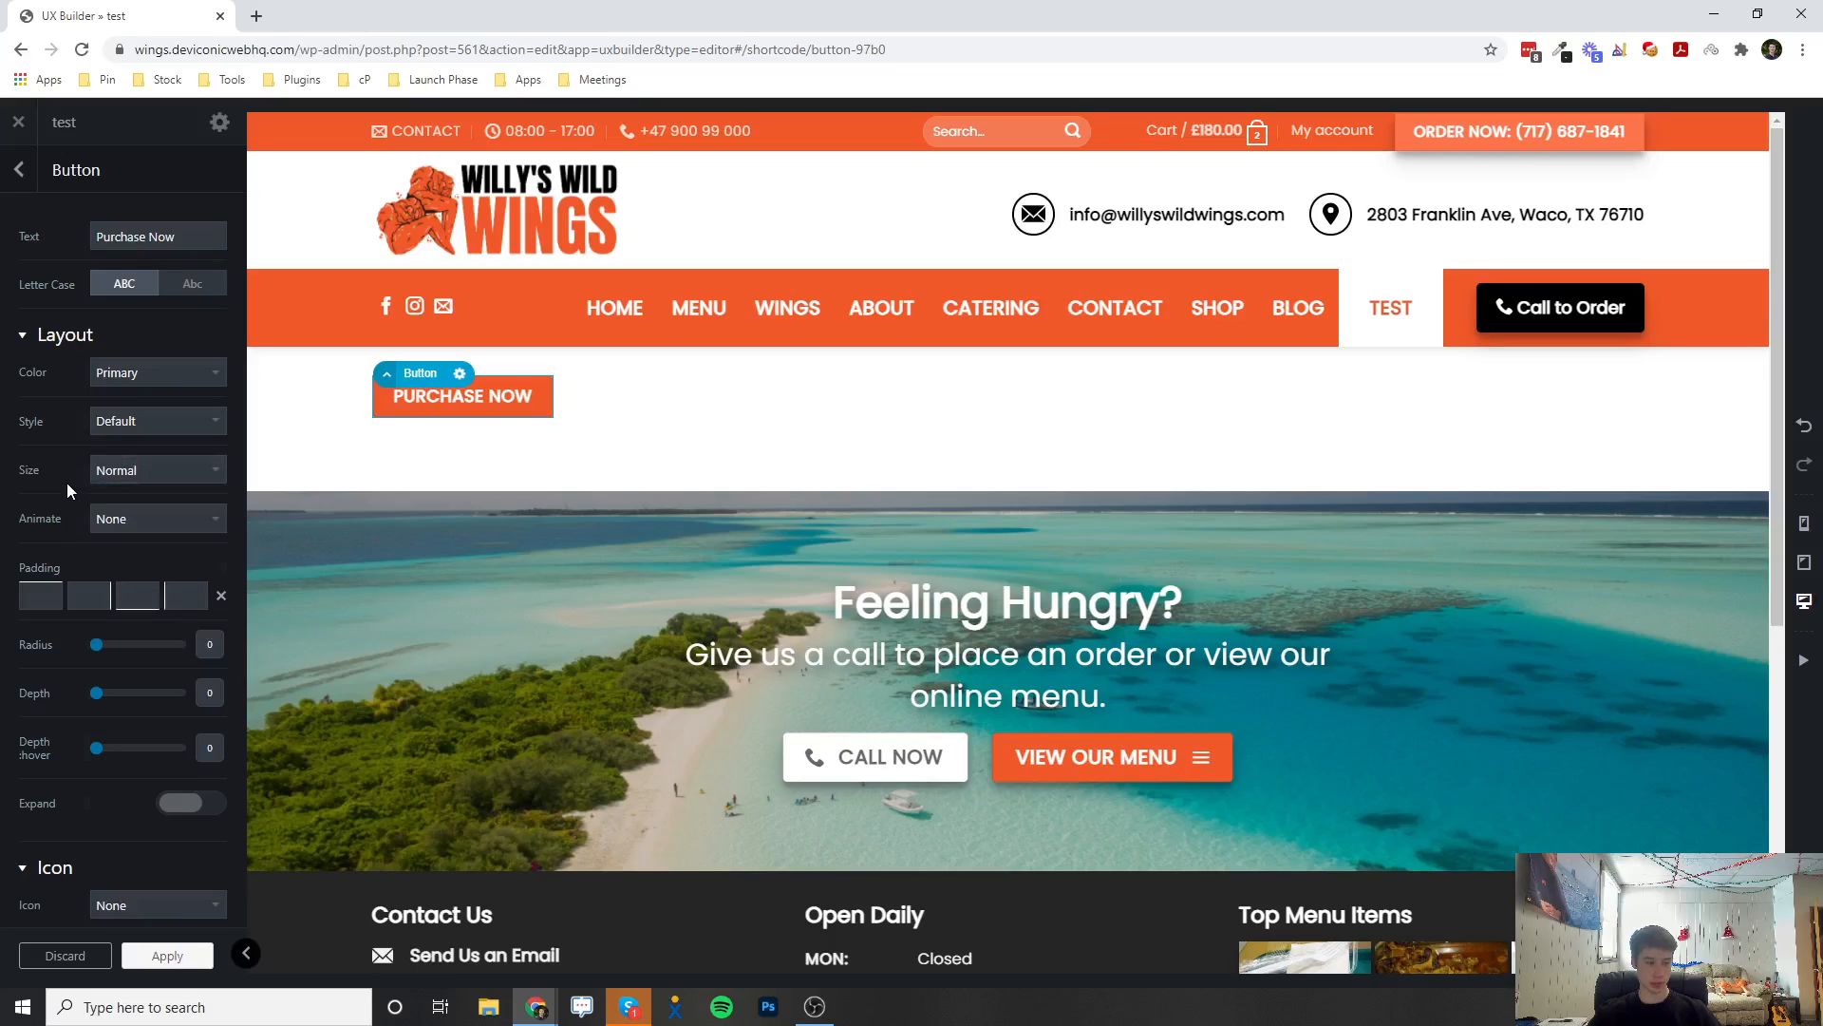
# Look through the button's Animate options without choosing one, and try adjusting its corner radius
pyautogui.click(114, 518)
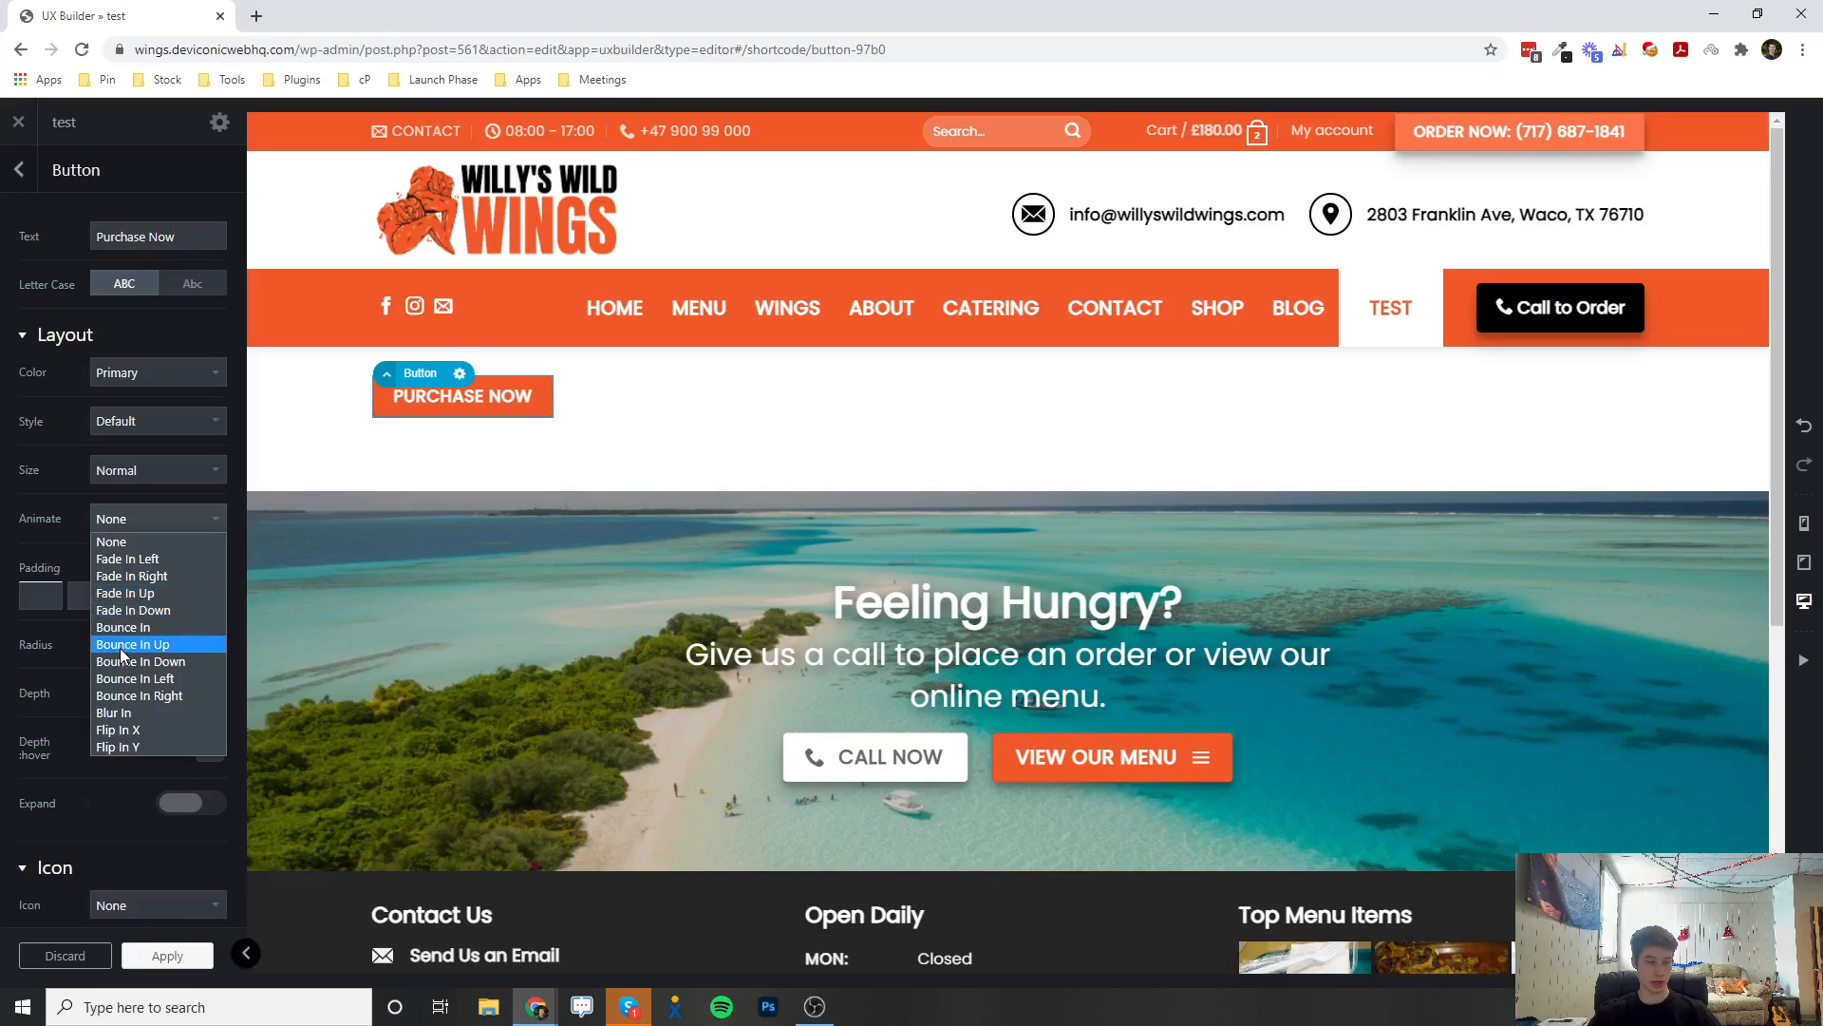
pyautogui.click(82, 539)
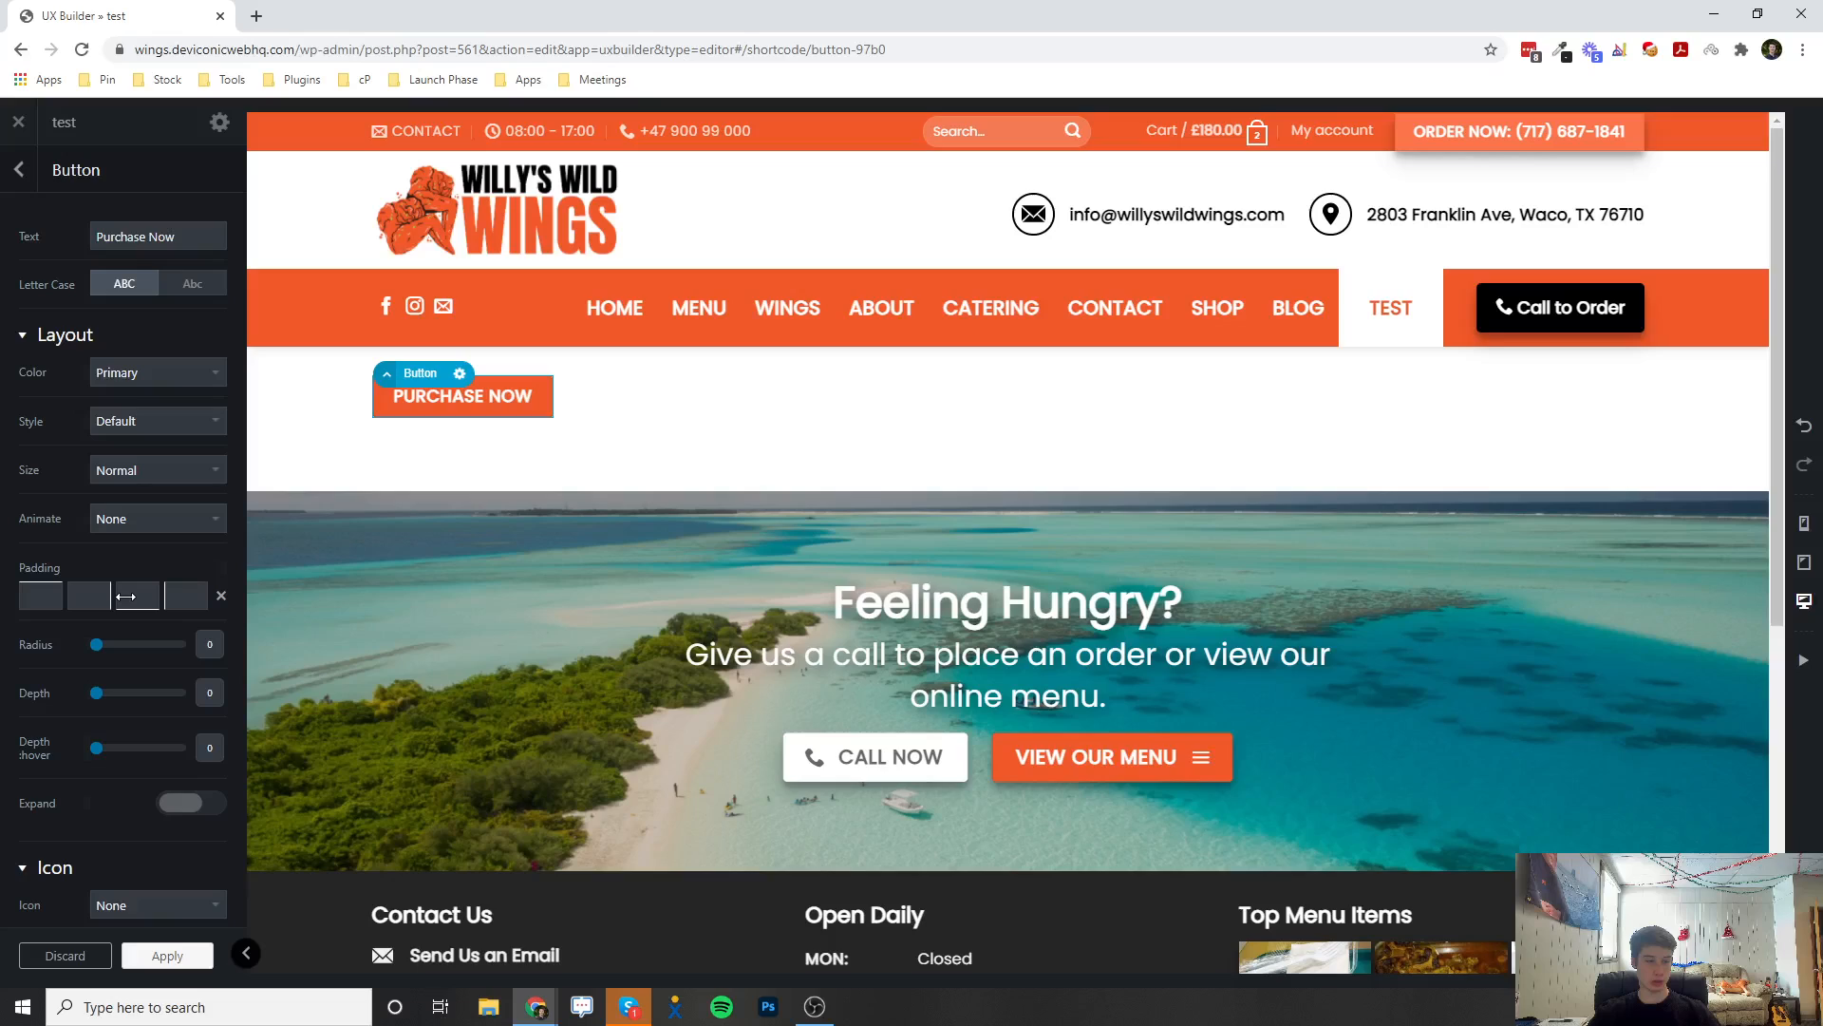
pyautogui.scroll(-2, 126, 596)
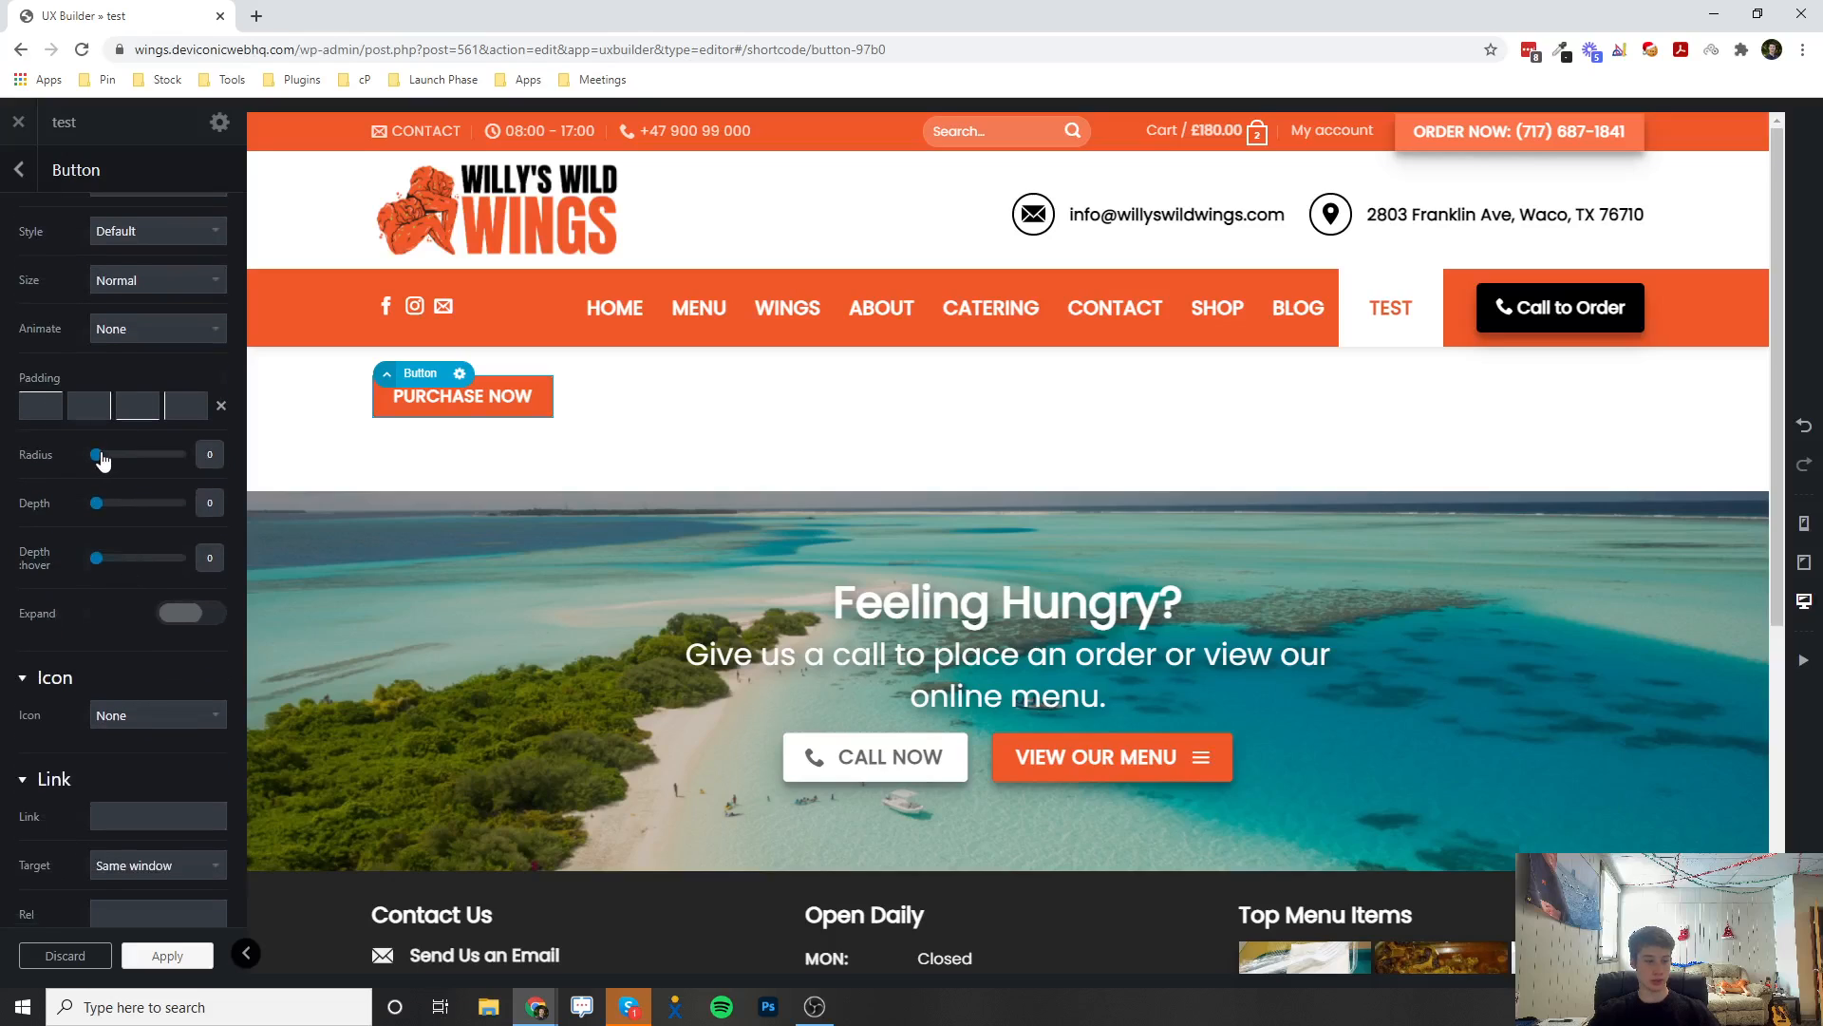
pyautogui.moveTo(101, 460); pyautogui.dragTo(64, 453)
# Try expanding the button to full width, and switch Expand back off
pyautogui.scroll(-2, 59, 558)
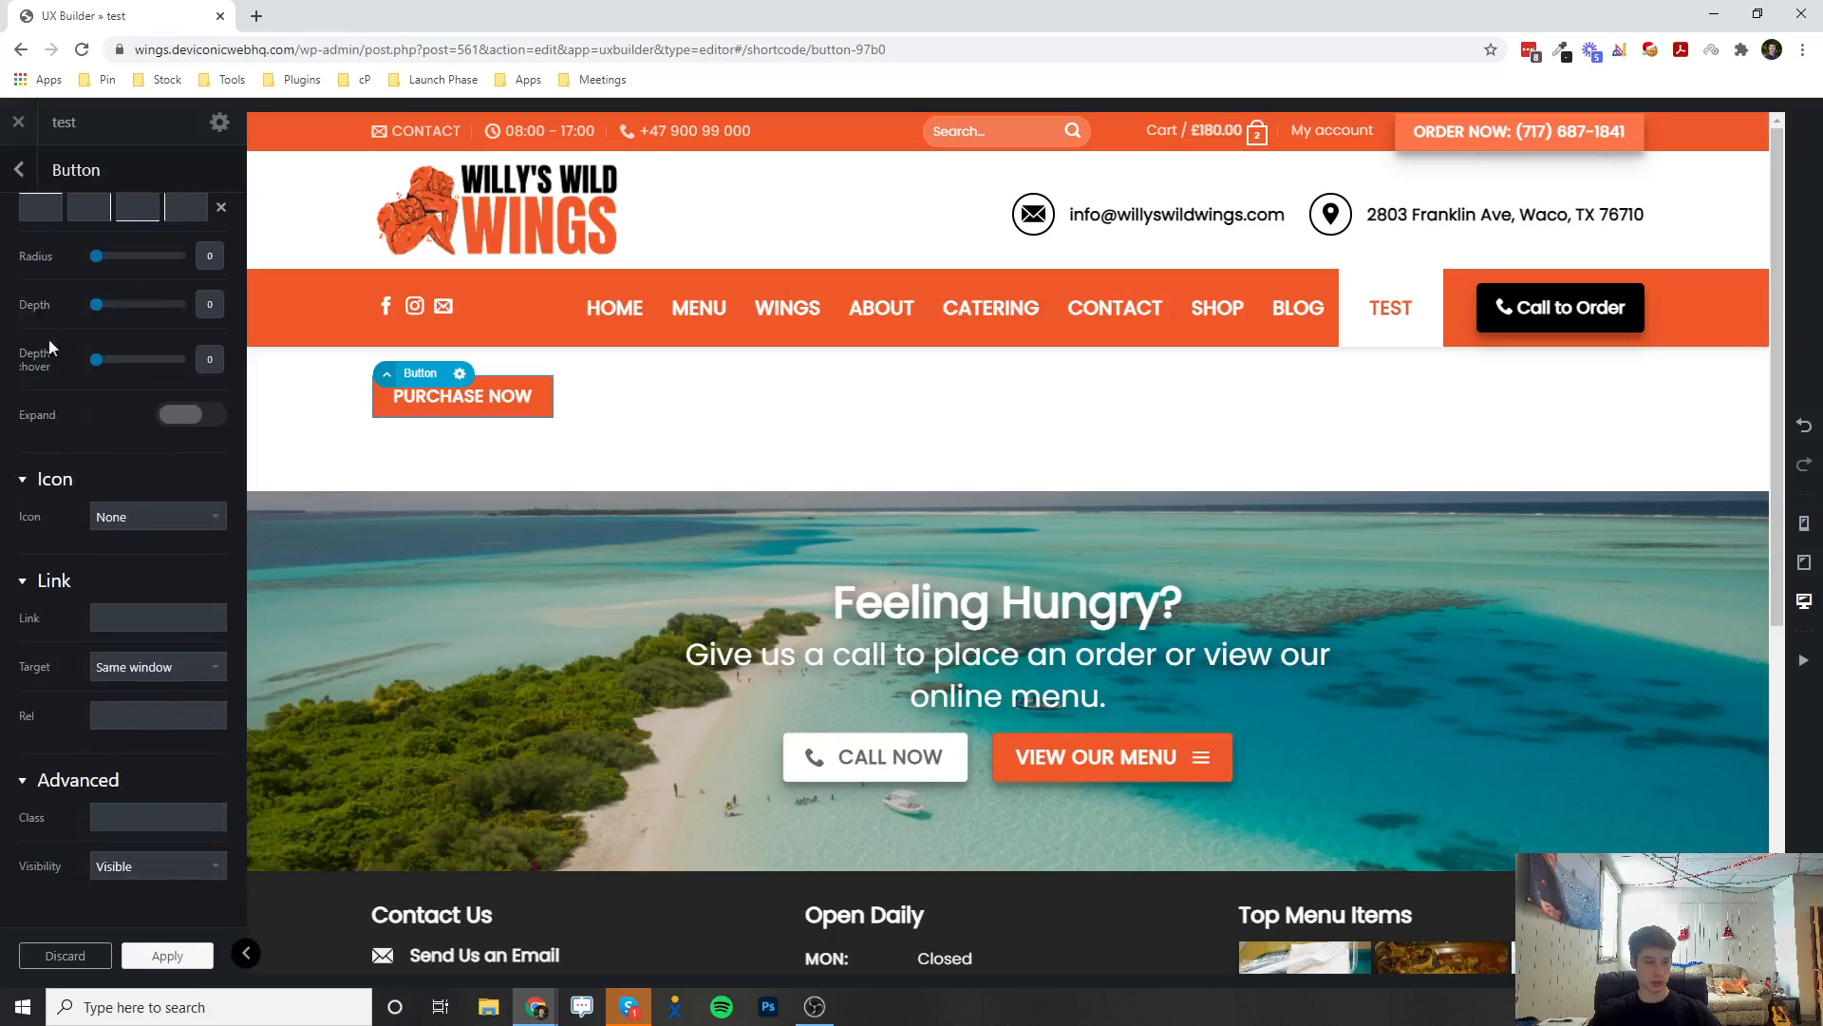
pyautogui.click(181, 420)
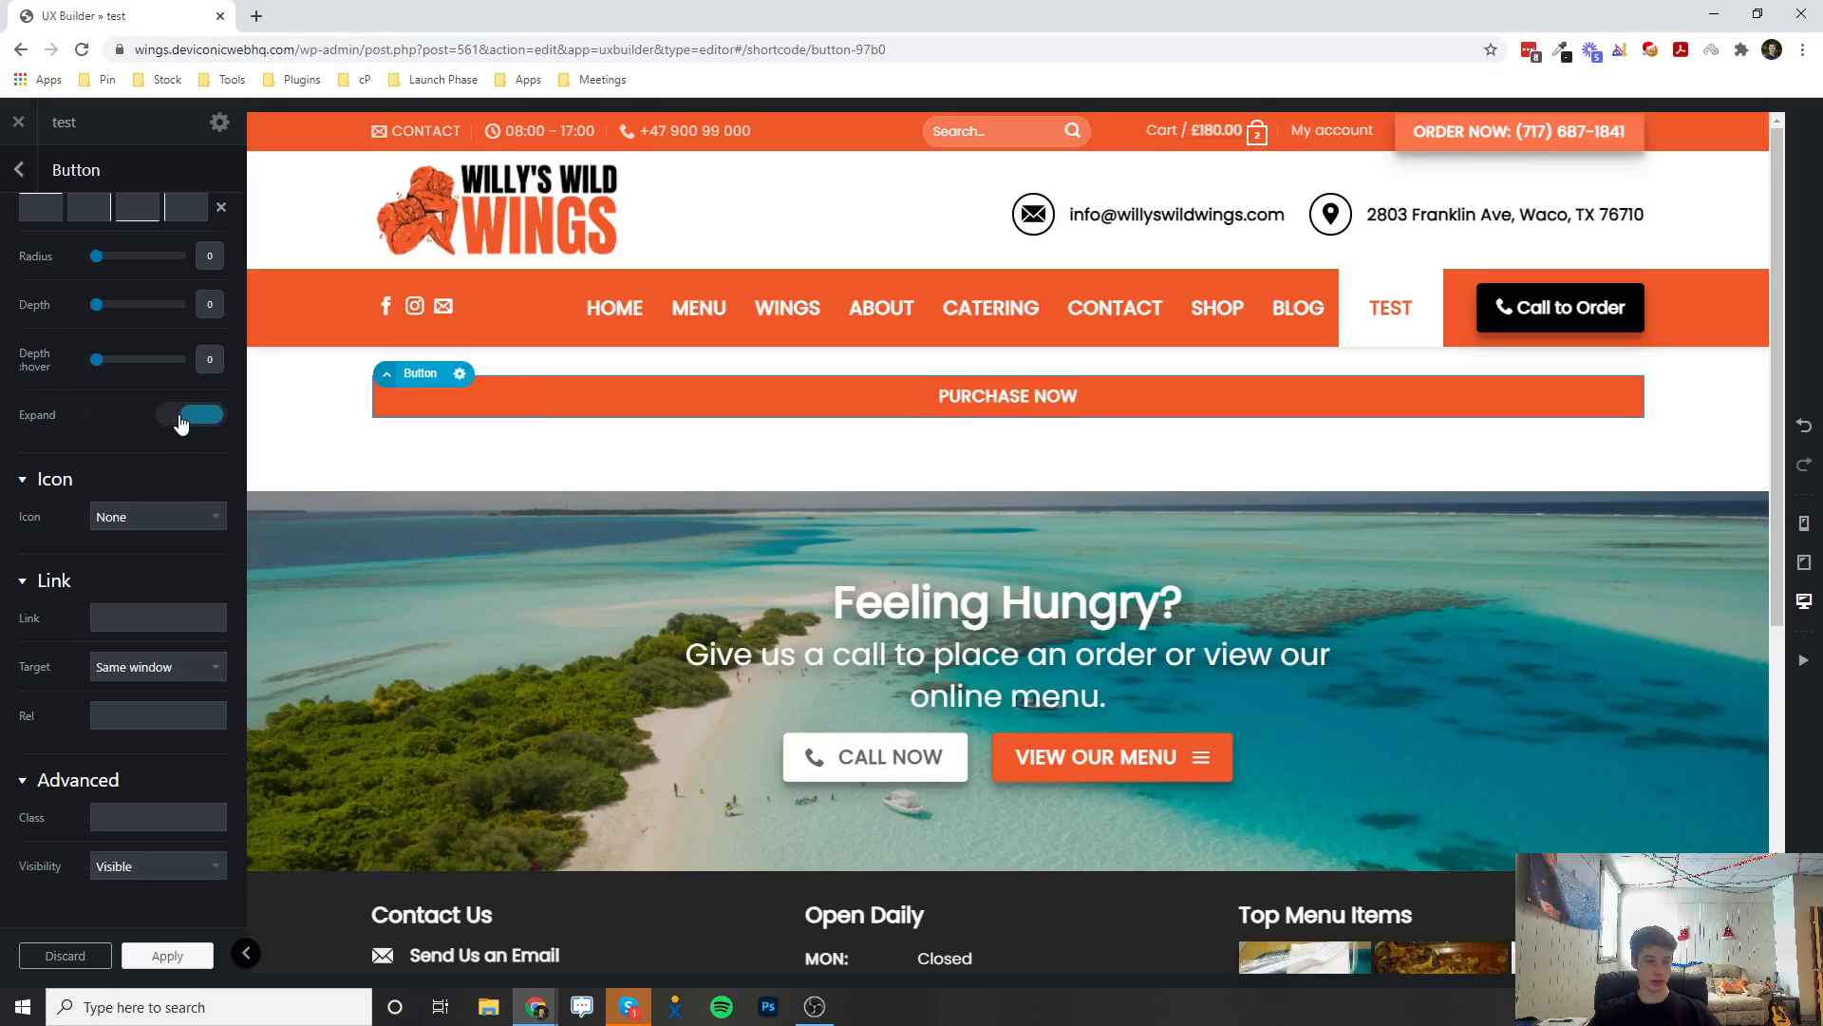
pyautogui.click(181, 419)
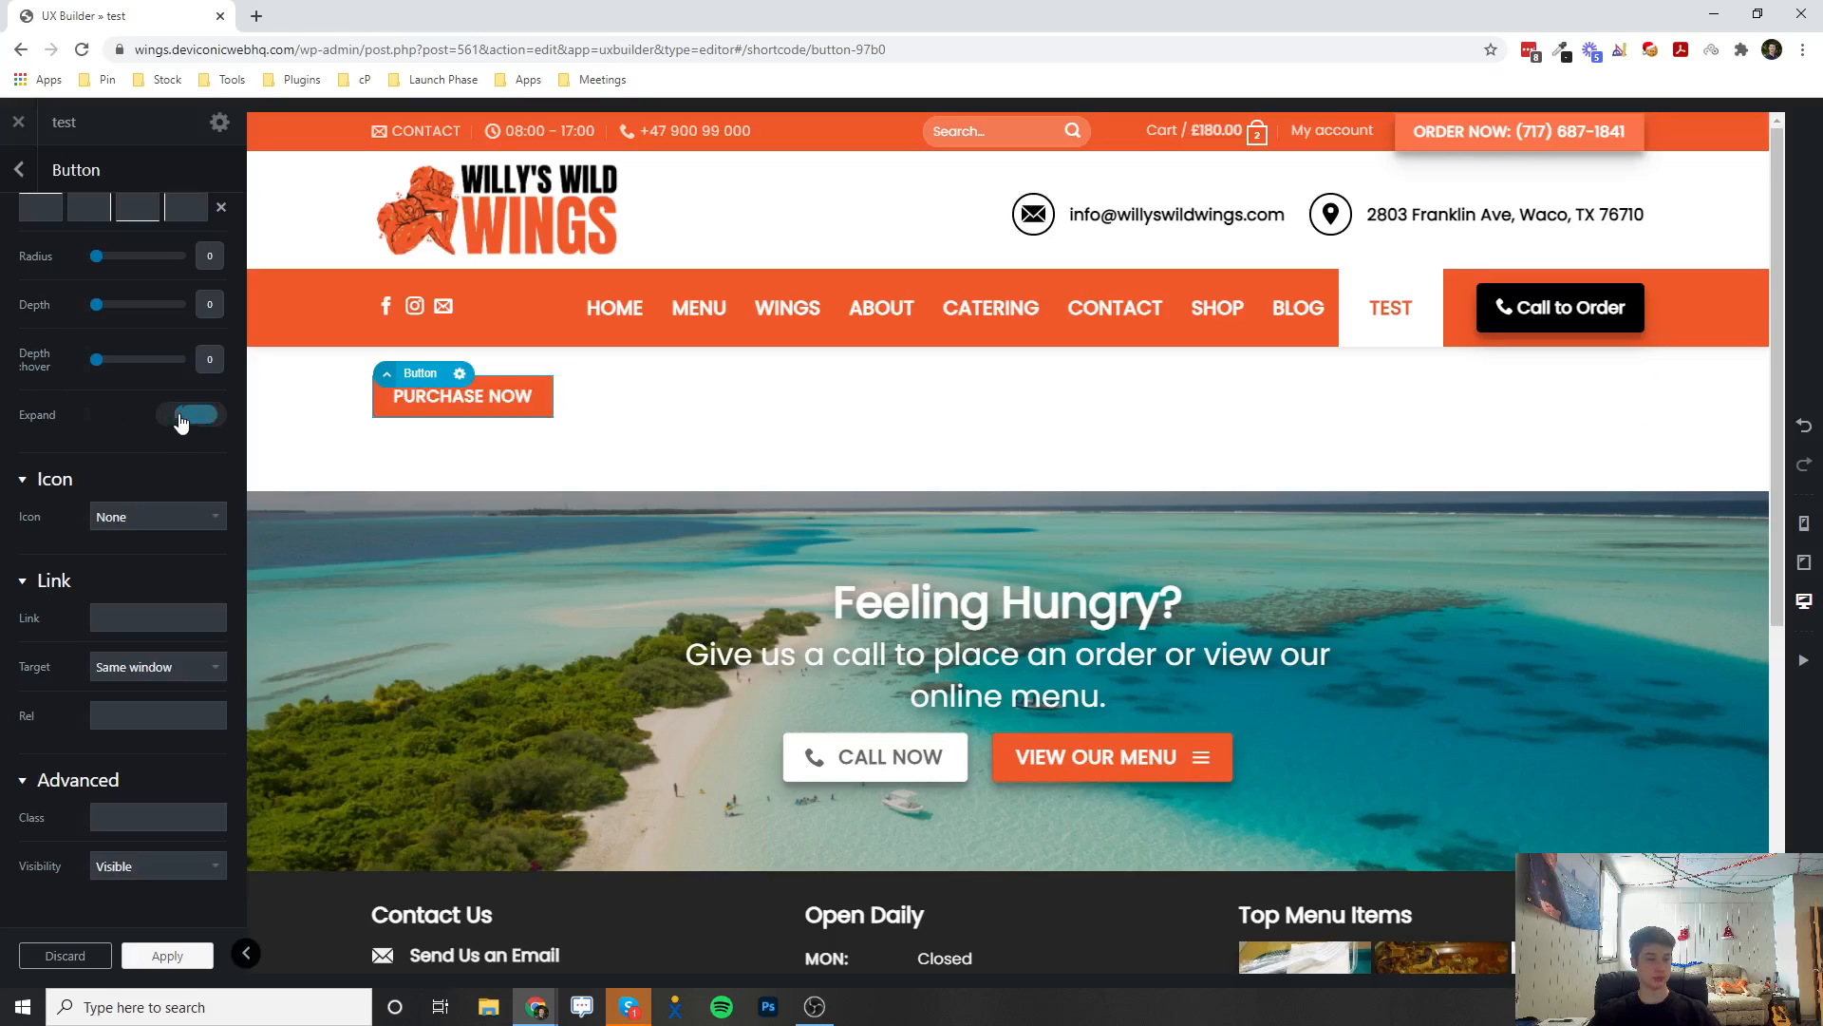
# Add a Clock icon to the button and set the icon's position to Left
pyautogui.click(127, 515)
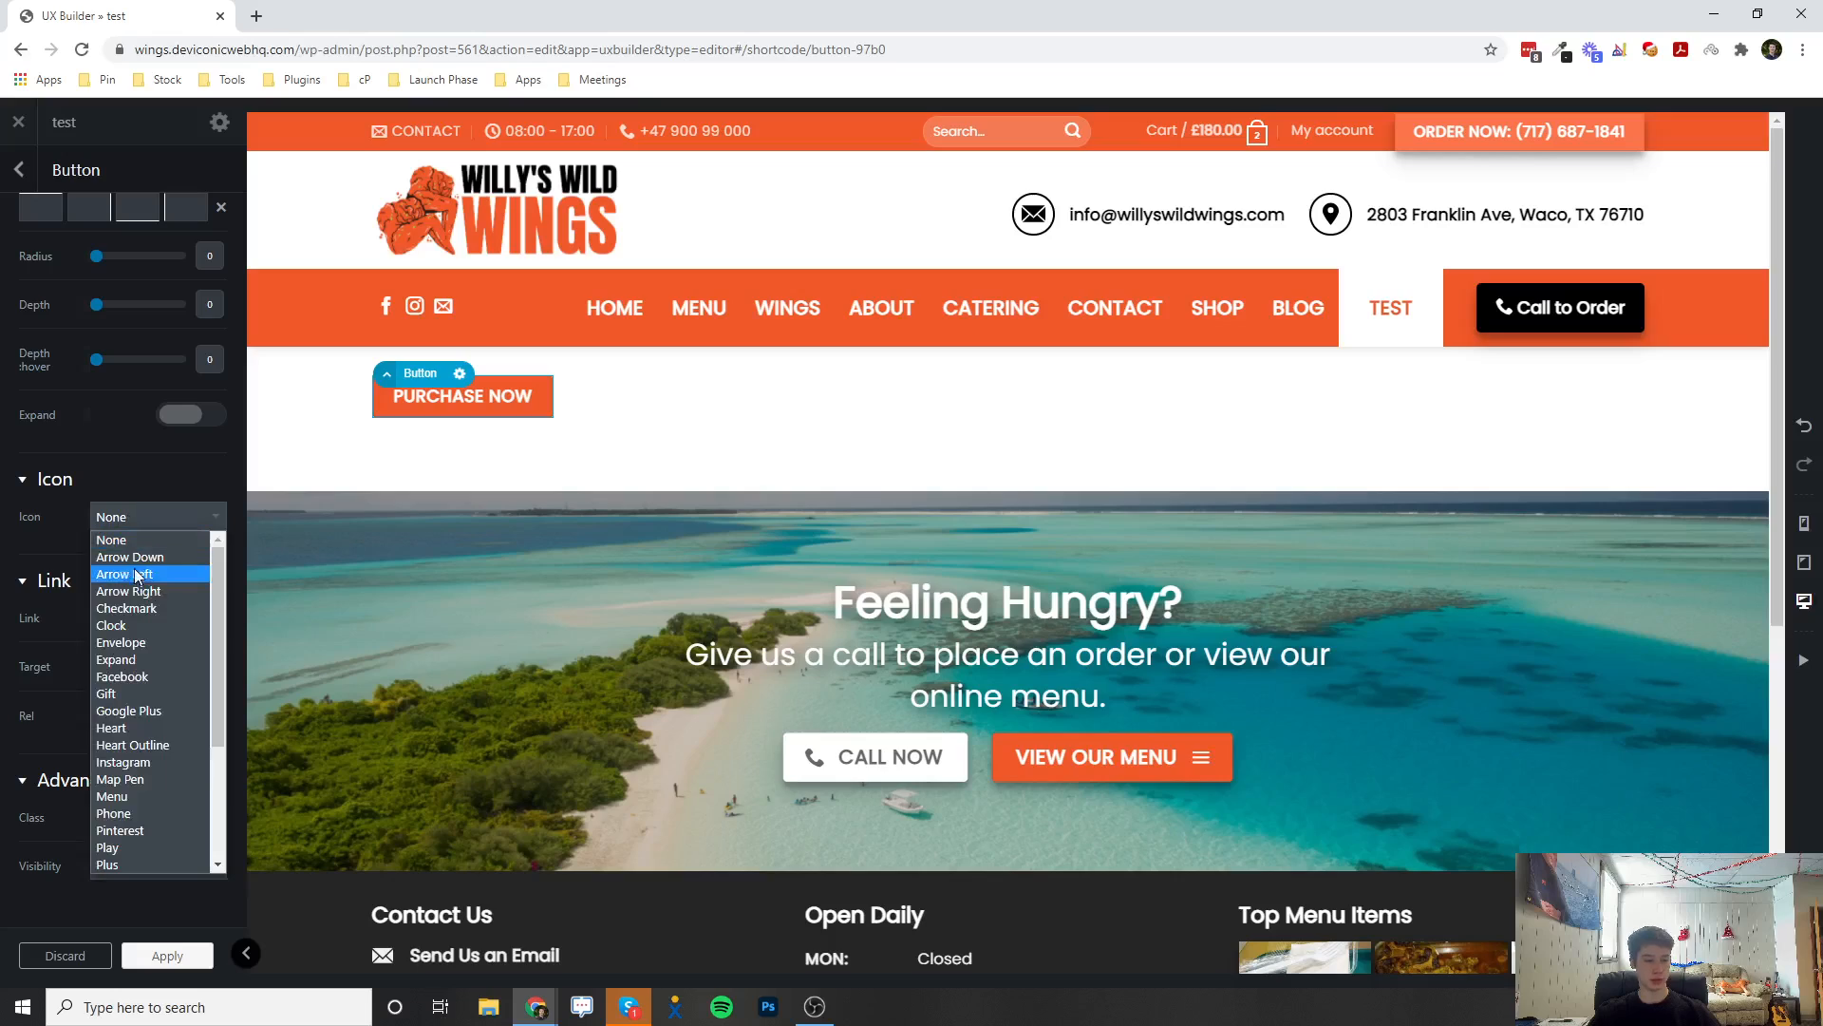
pyautogui.click(155, 624)
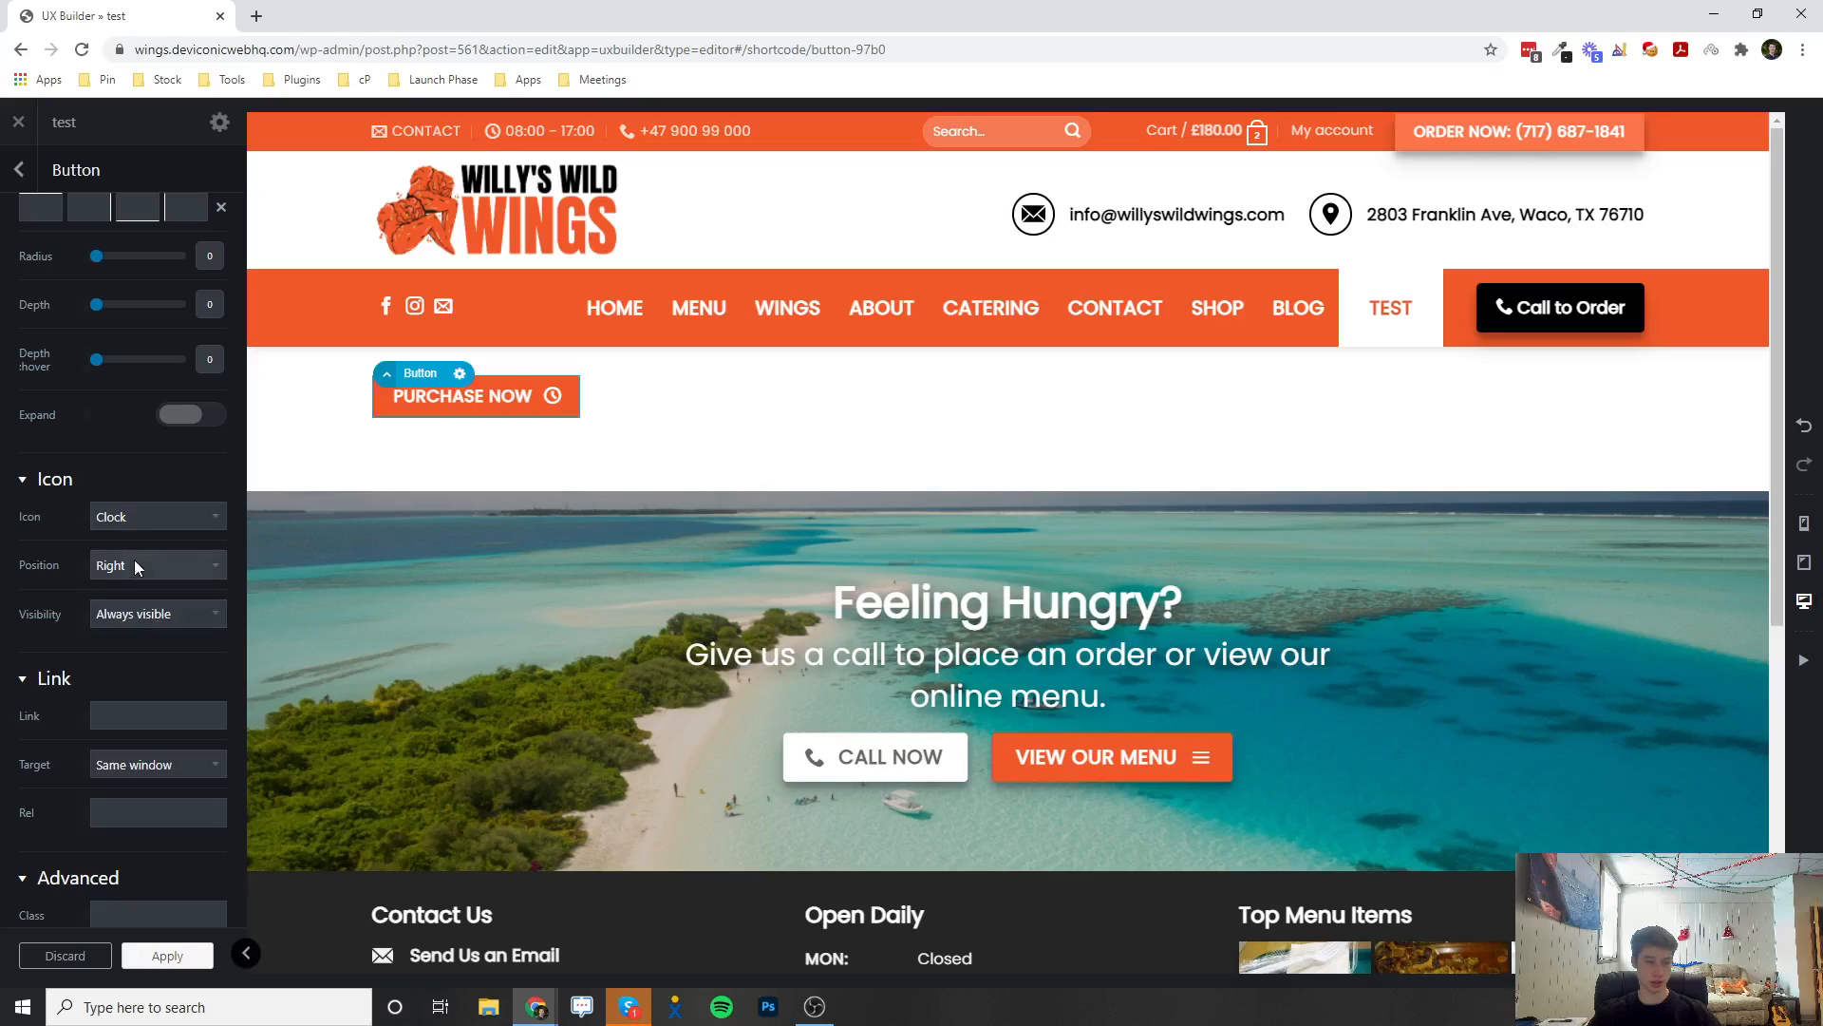
pyautogui.click(134, 562)
pyautogui.click(128, 604)
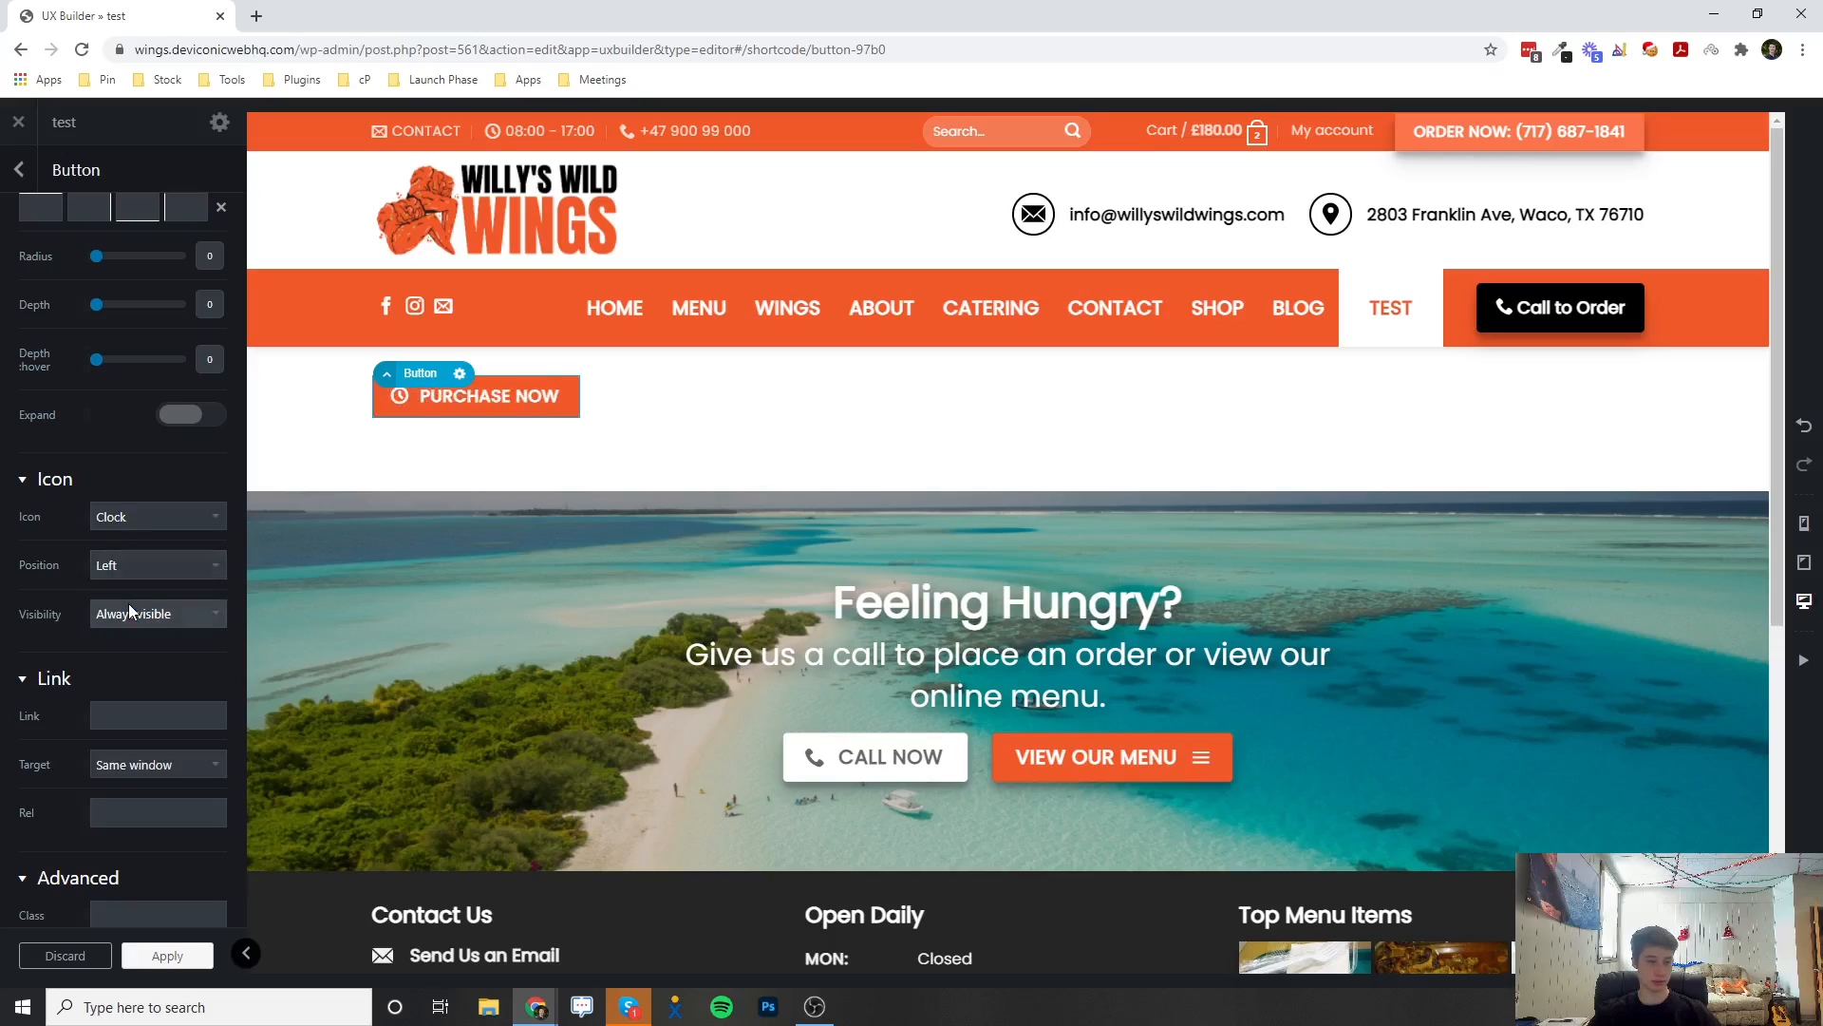
# Try the icon visibility as Visible on hover, and return it to Always visible
pyautogui.click(184, 613)
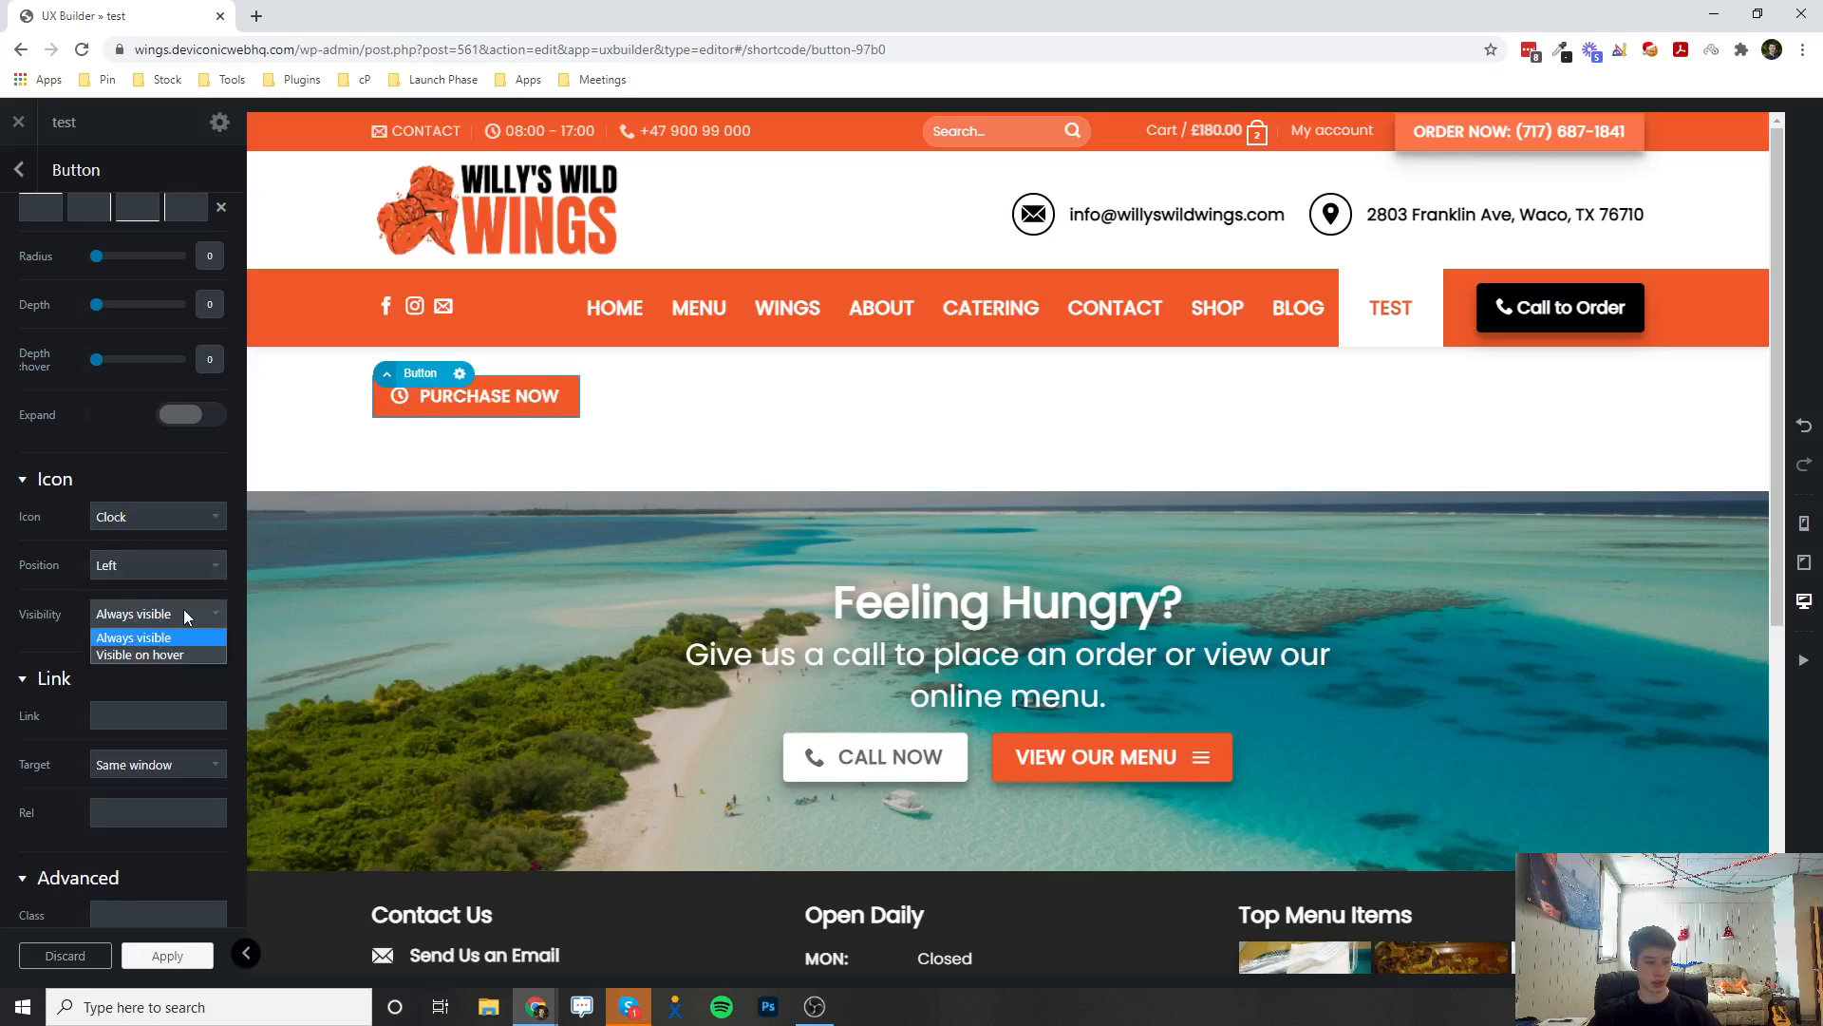
pyautogui.click(155, 654)
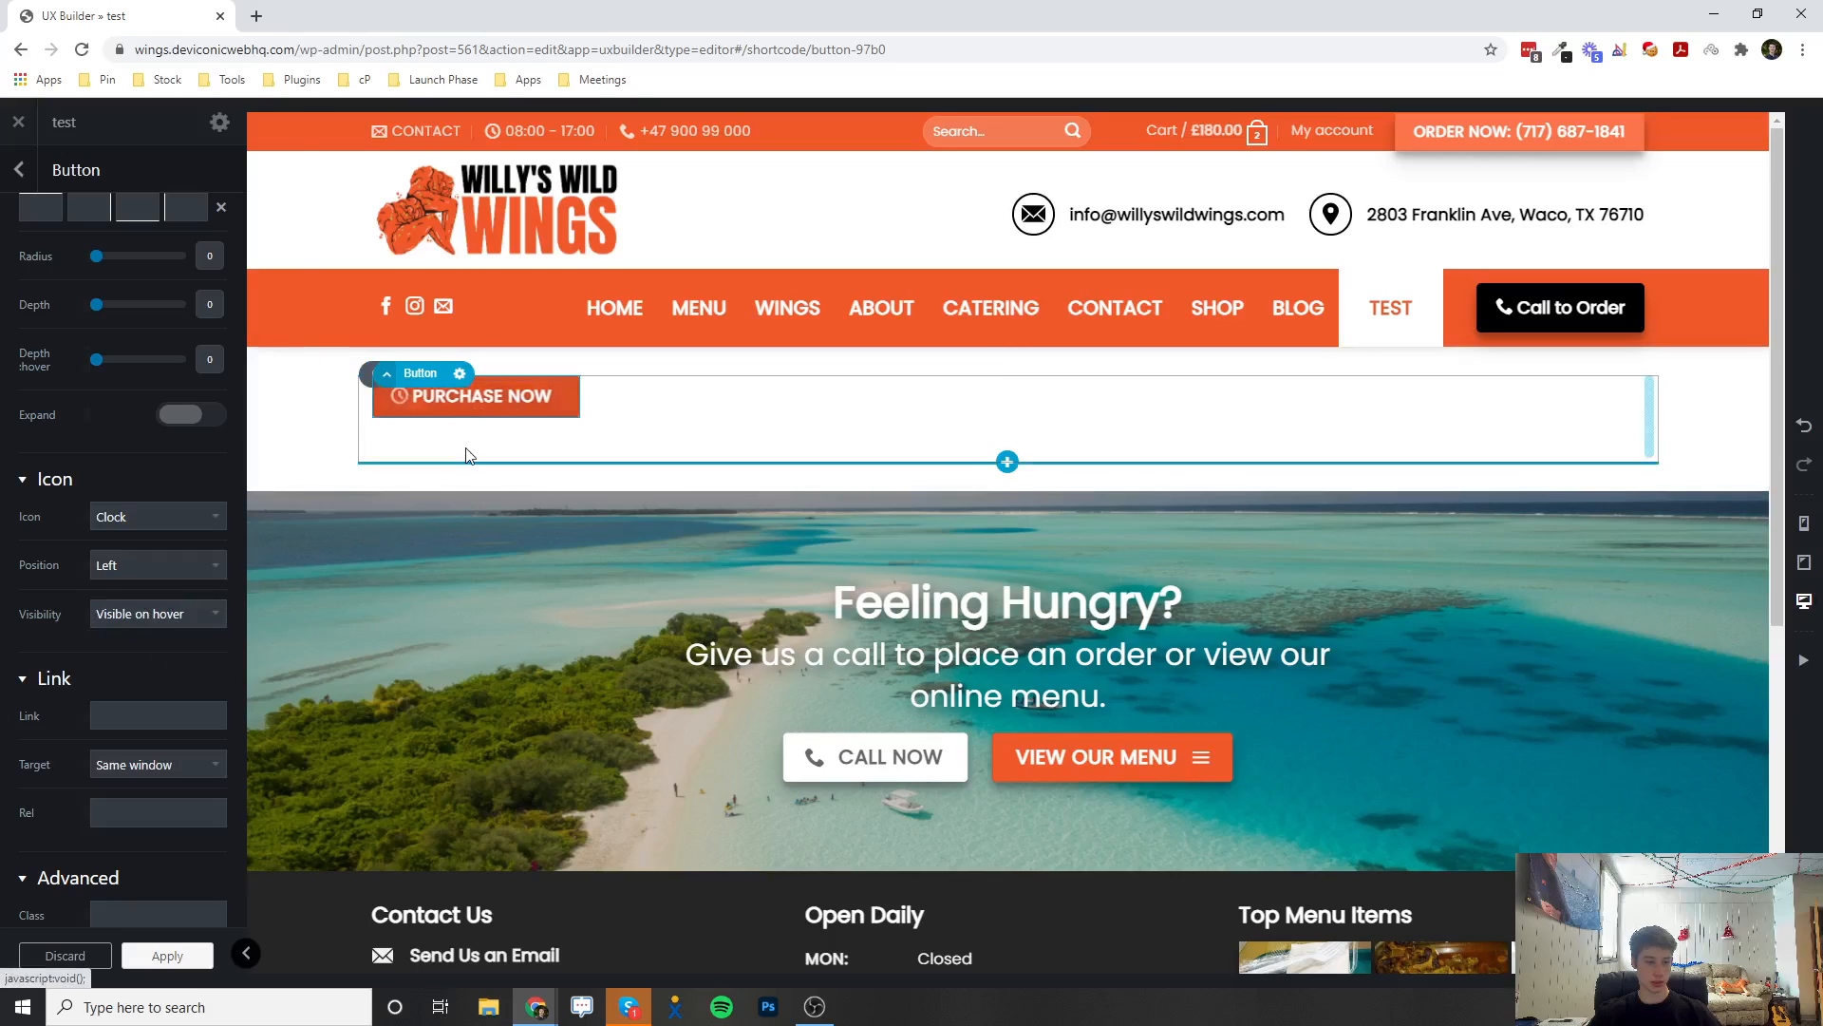
pyautogui.click(179, 616)
pyautogui.click(168, 642)
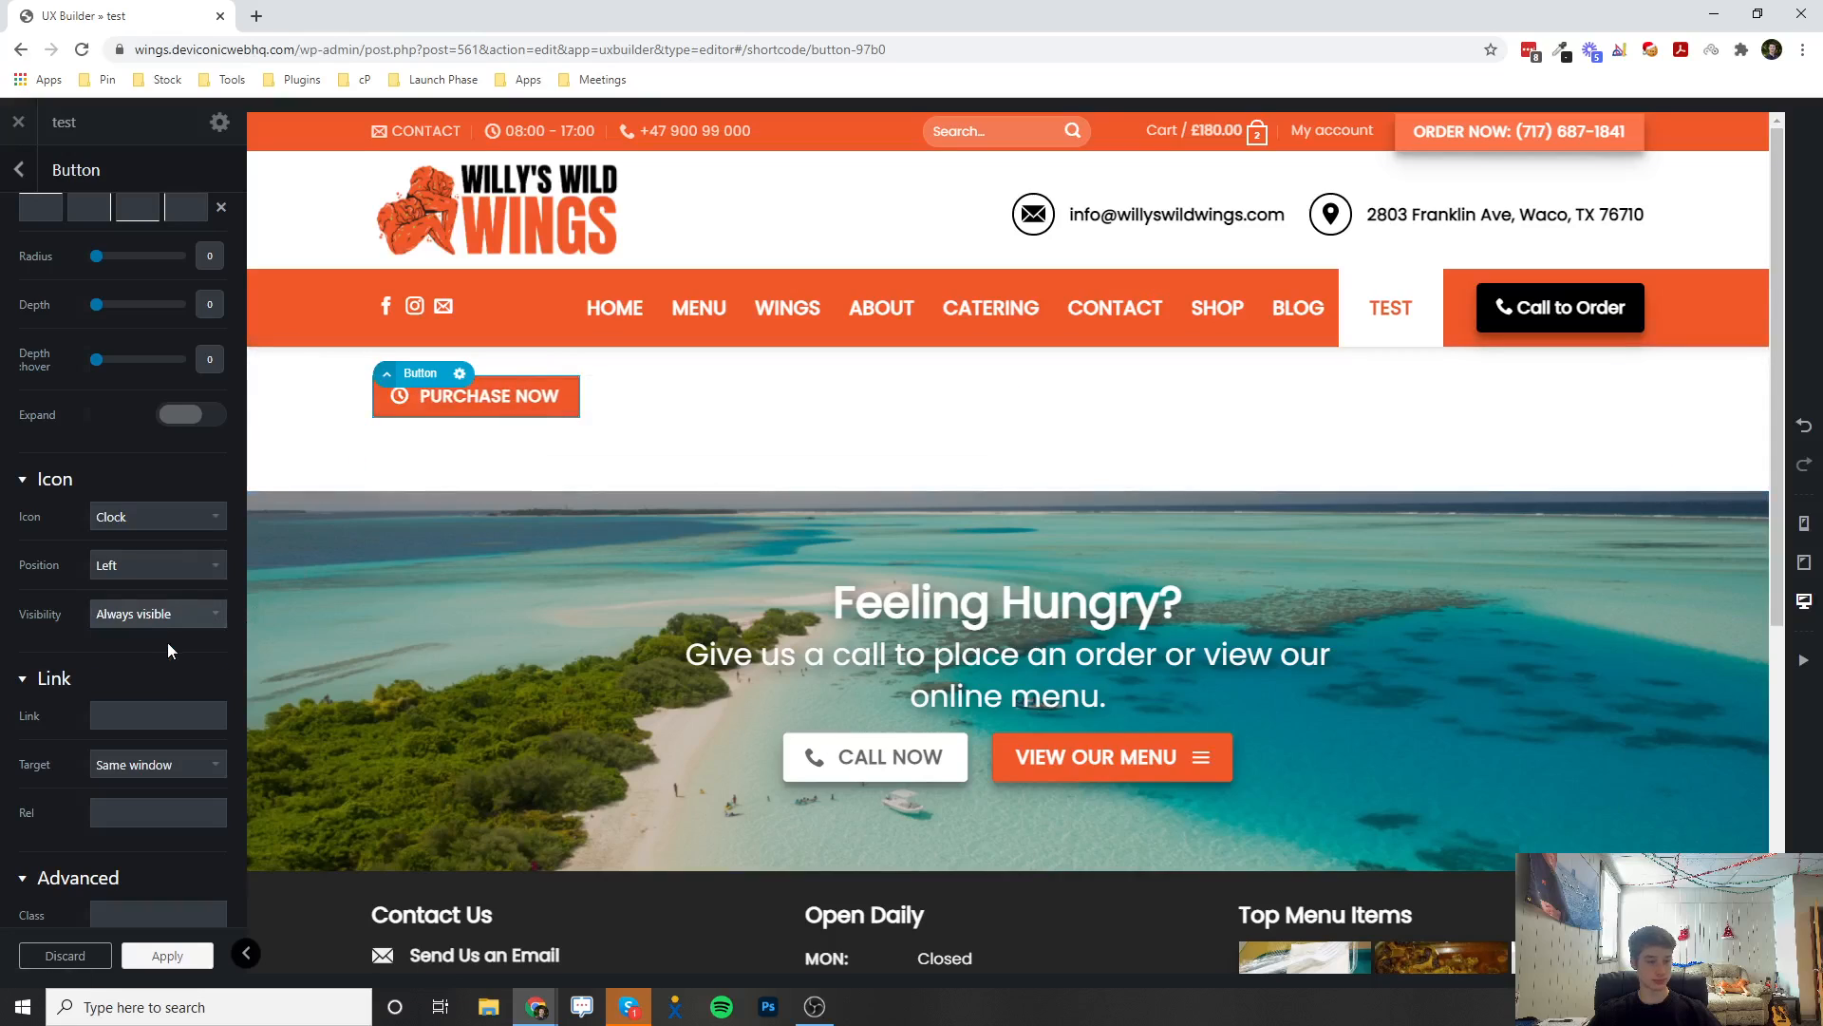
pyautogui.scroll(-1, 123, 656)
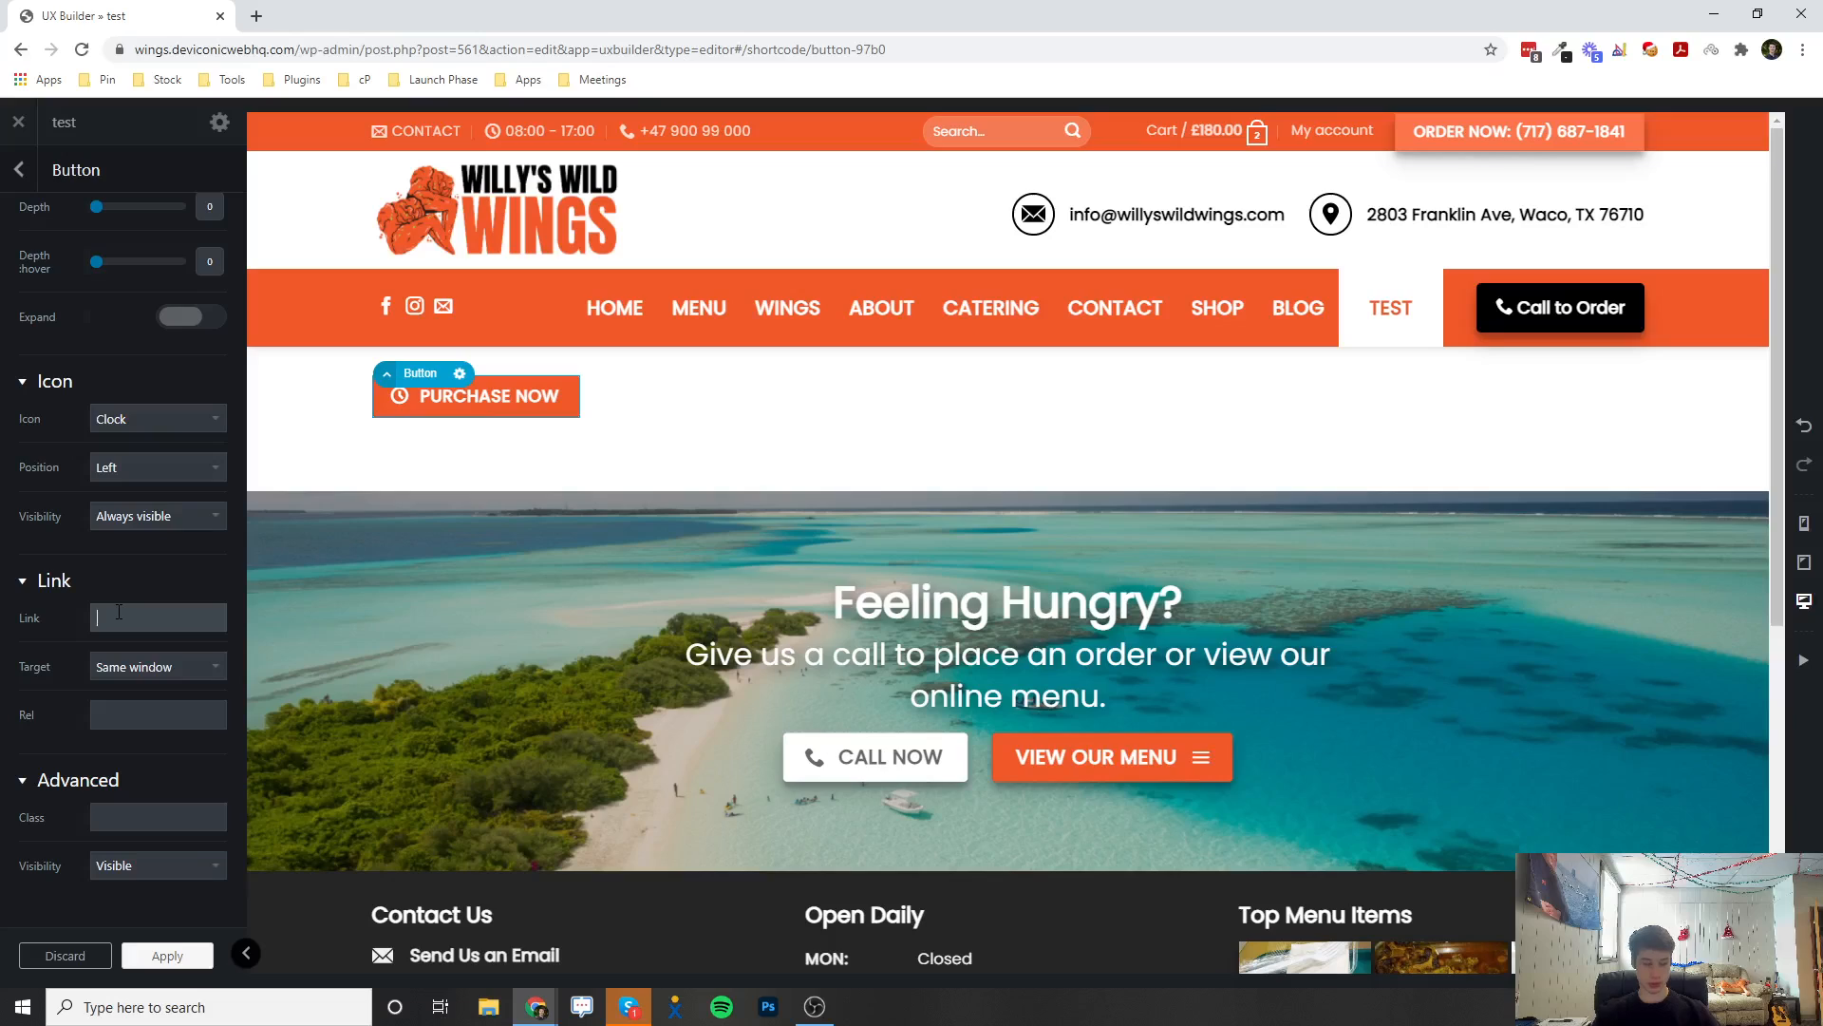
pyautogui.write('ttps://google.com')
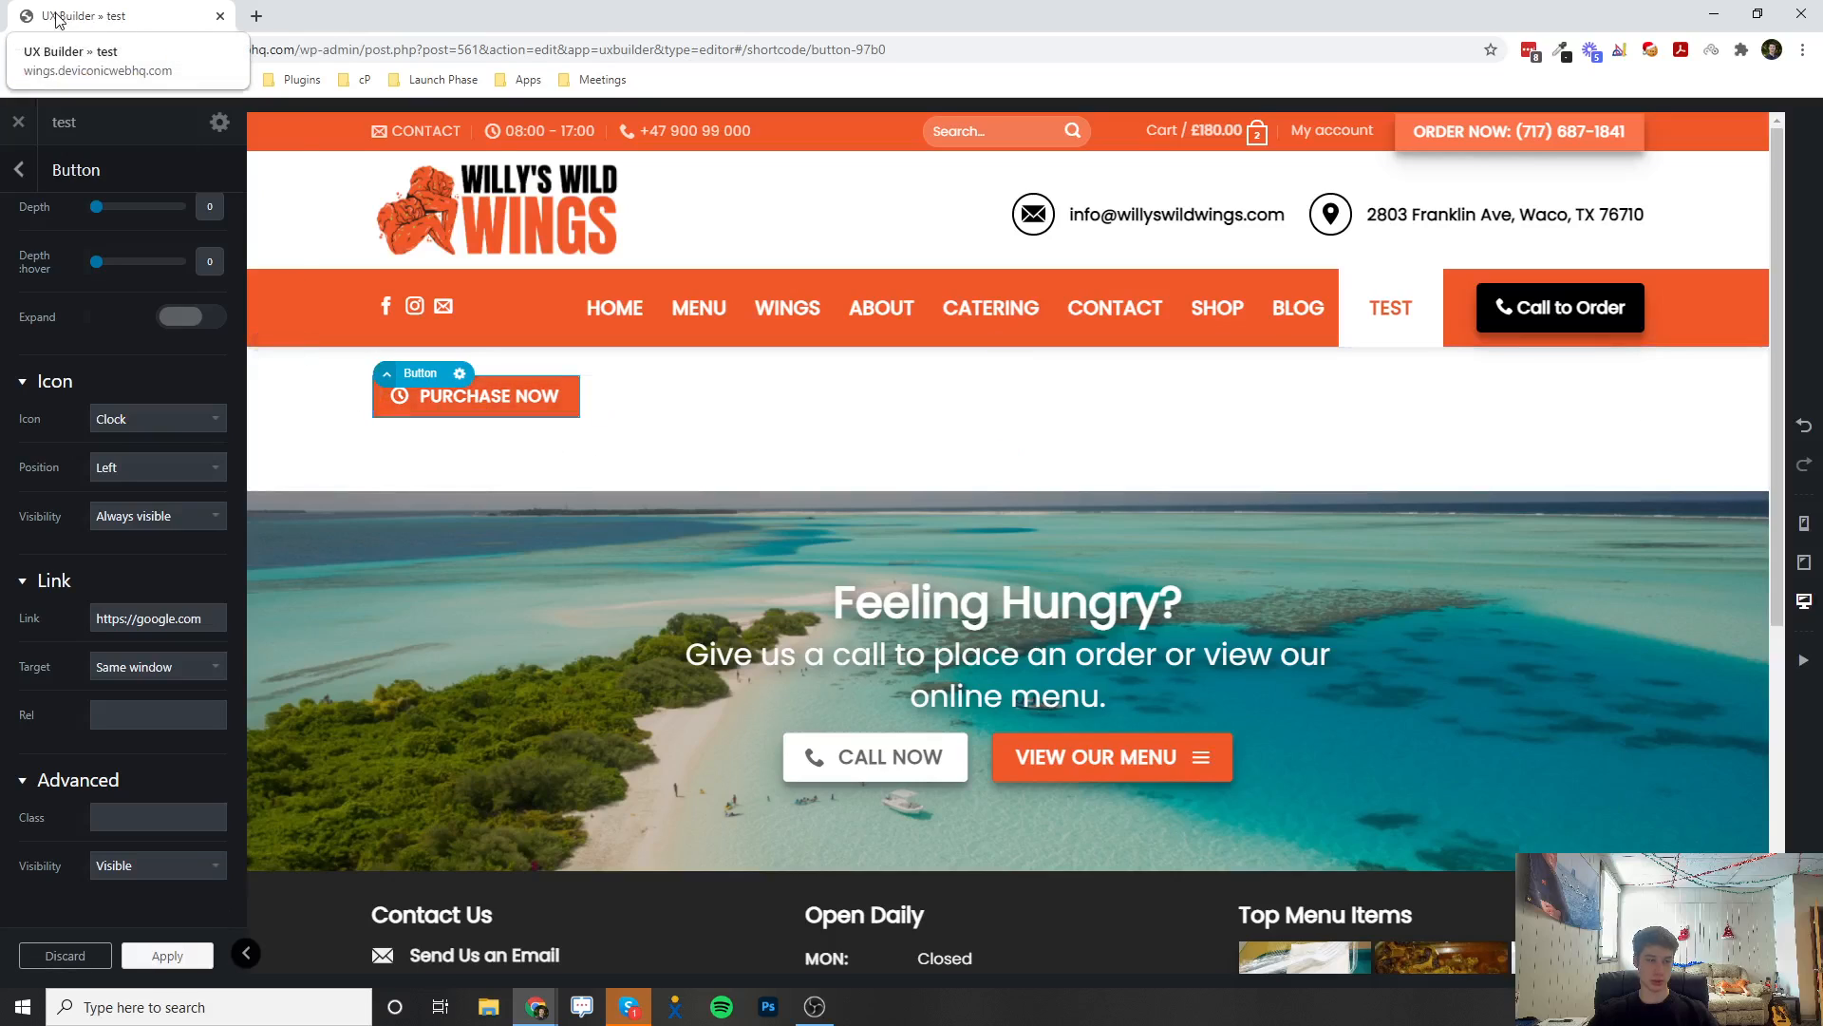
pyautogui.click(181, 666)
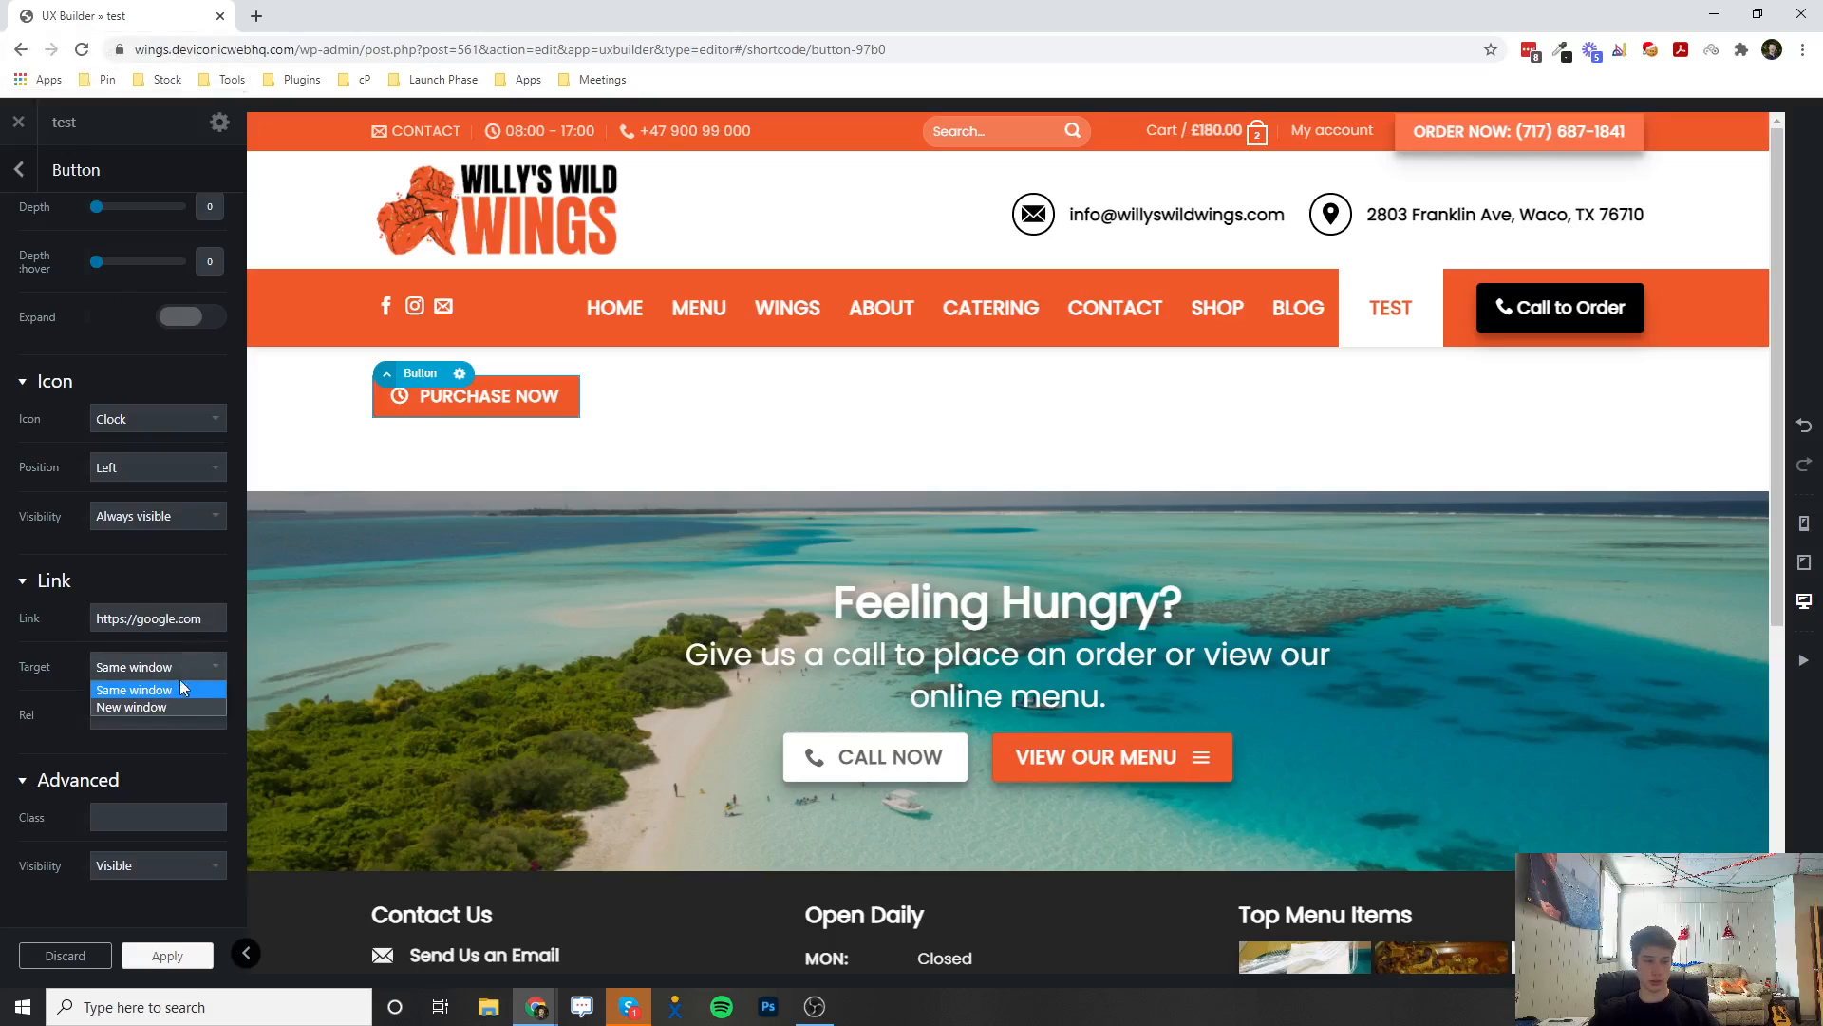
pyautogui.click(173, 707)
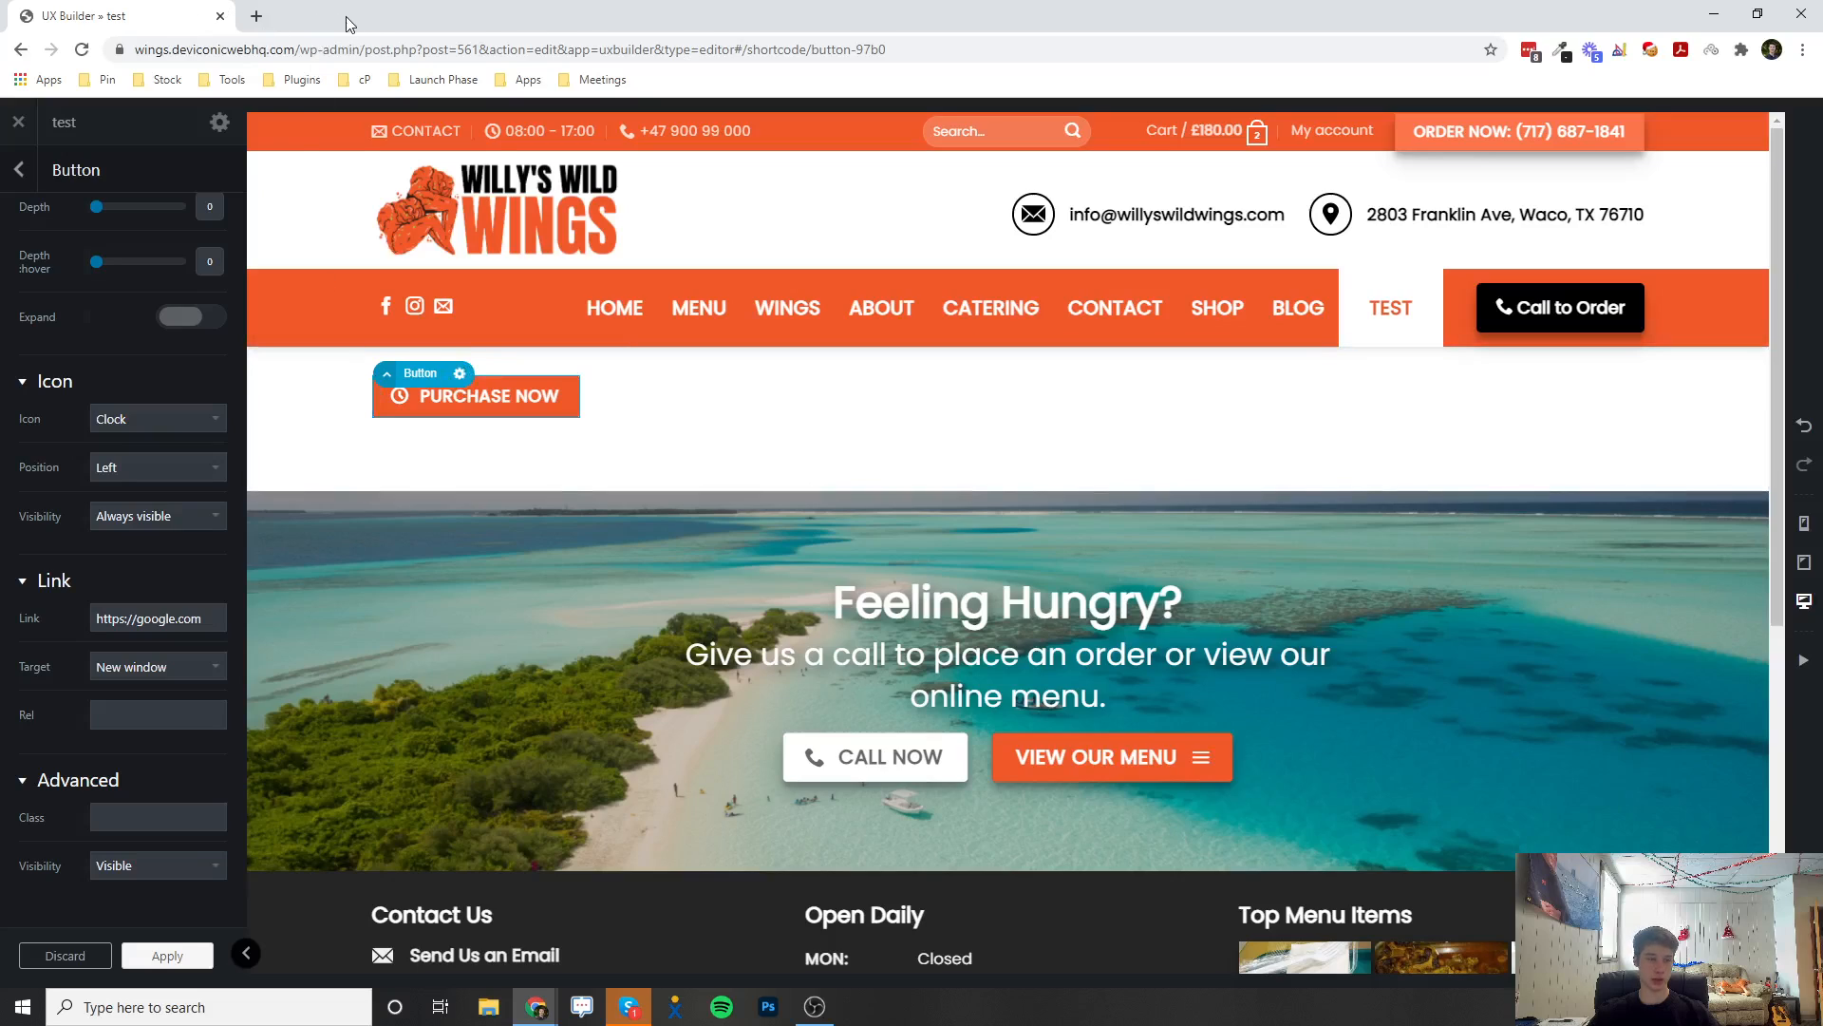
pyautogui.click(129, 675)
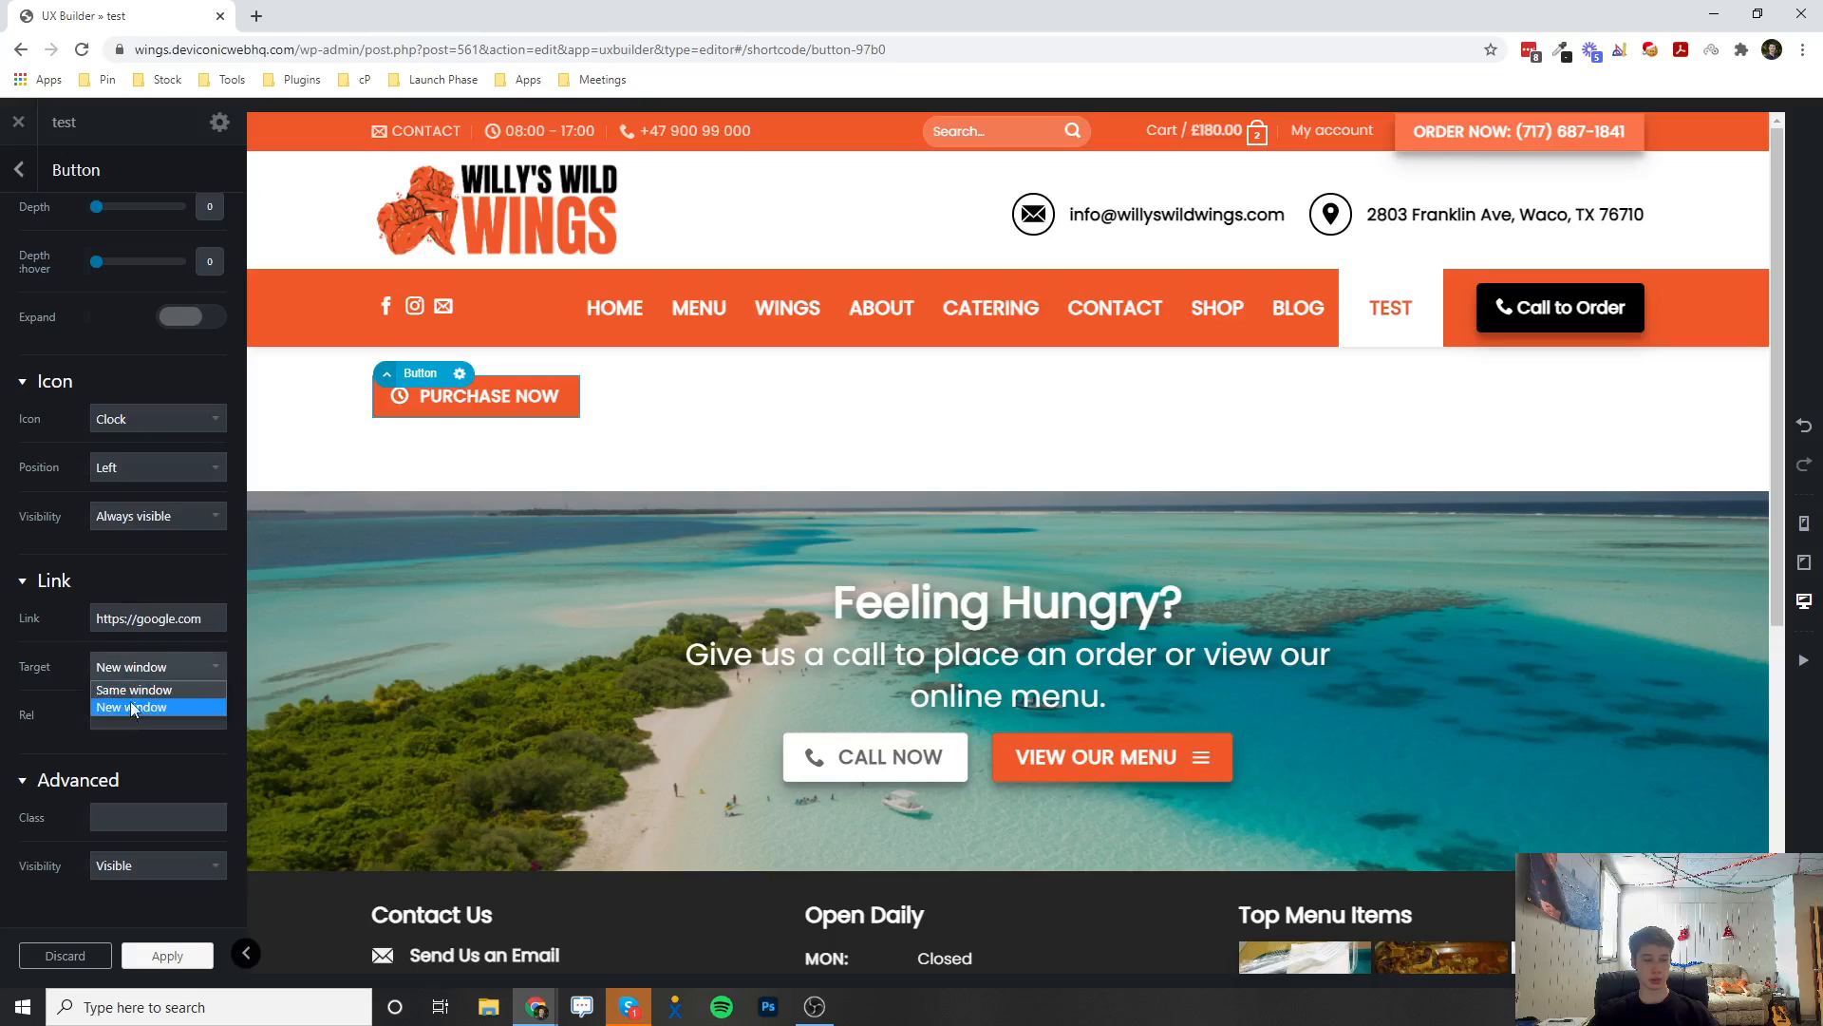
pyautogui.click(131, 708)
# Apply the button settings, saving them to the page, and exit the page builder once the update is done
pyautogui.click(134, 961)
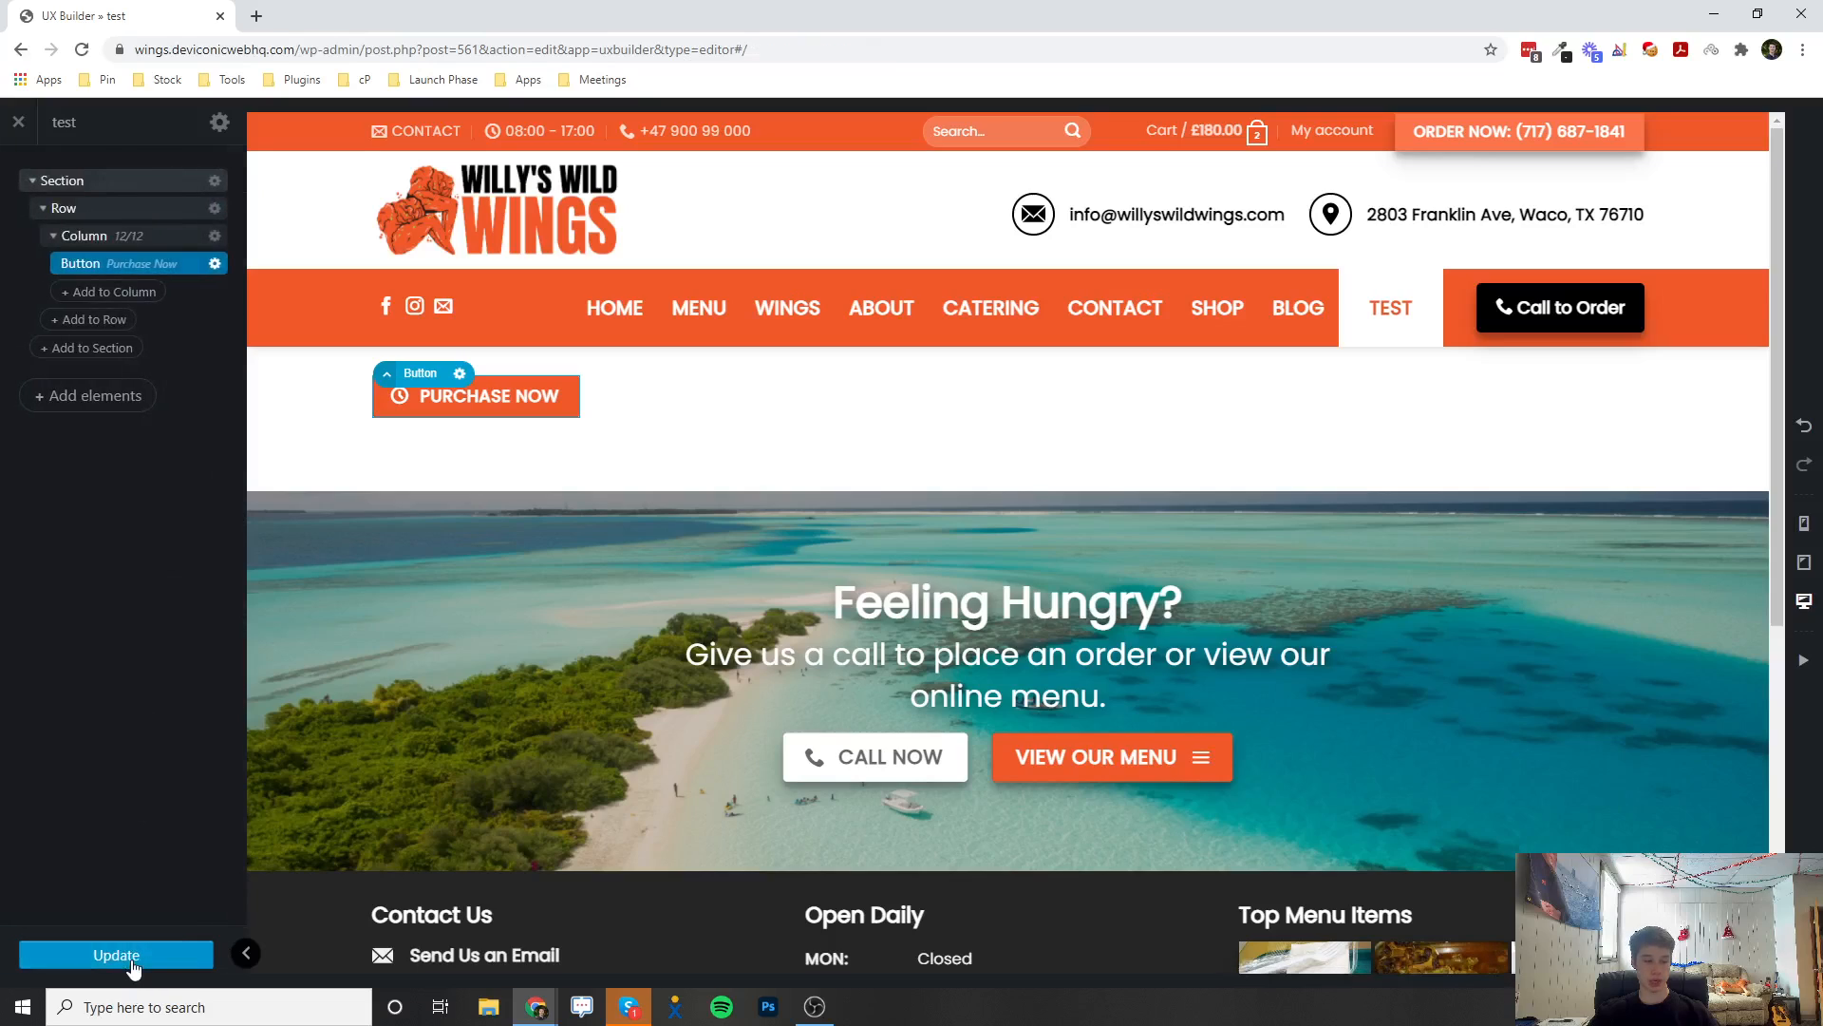
pyautogui.click(131, 957)
pyautogui.click(19, 123)
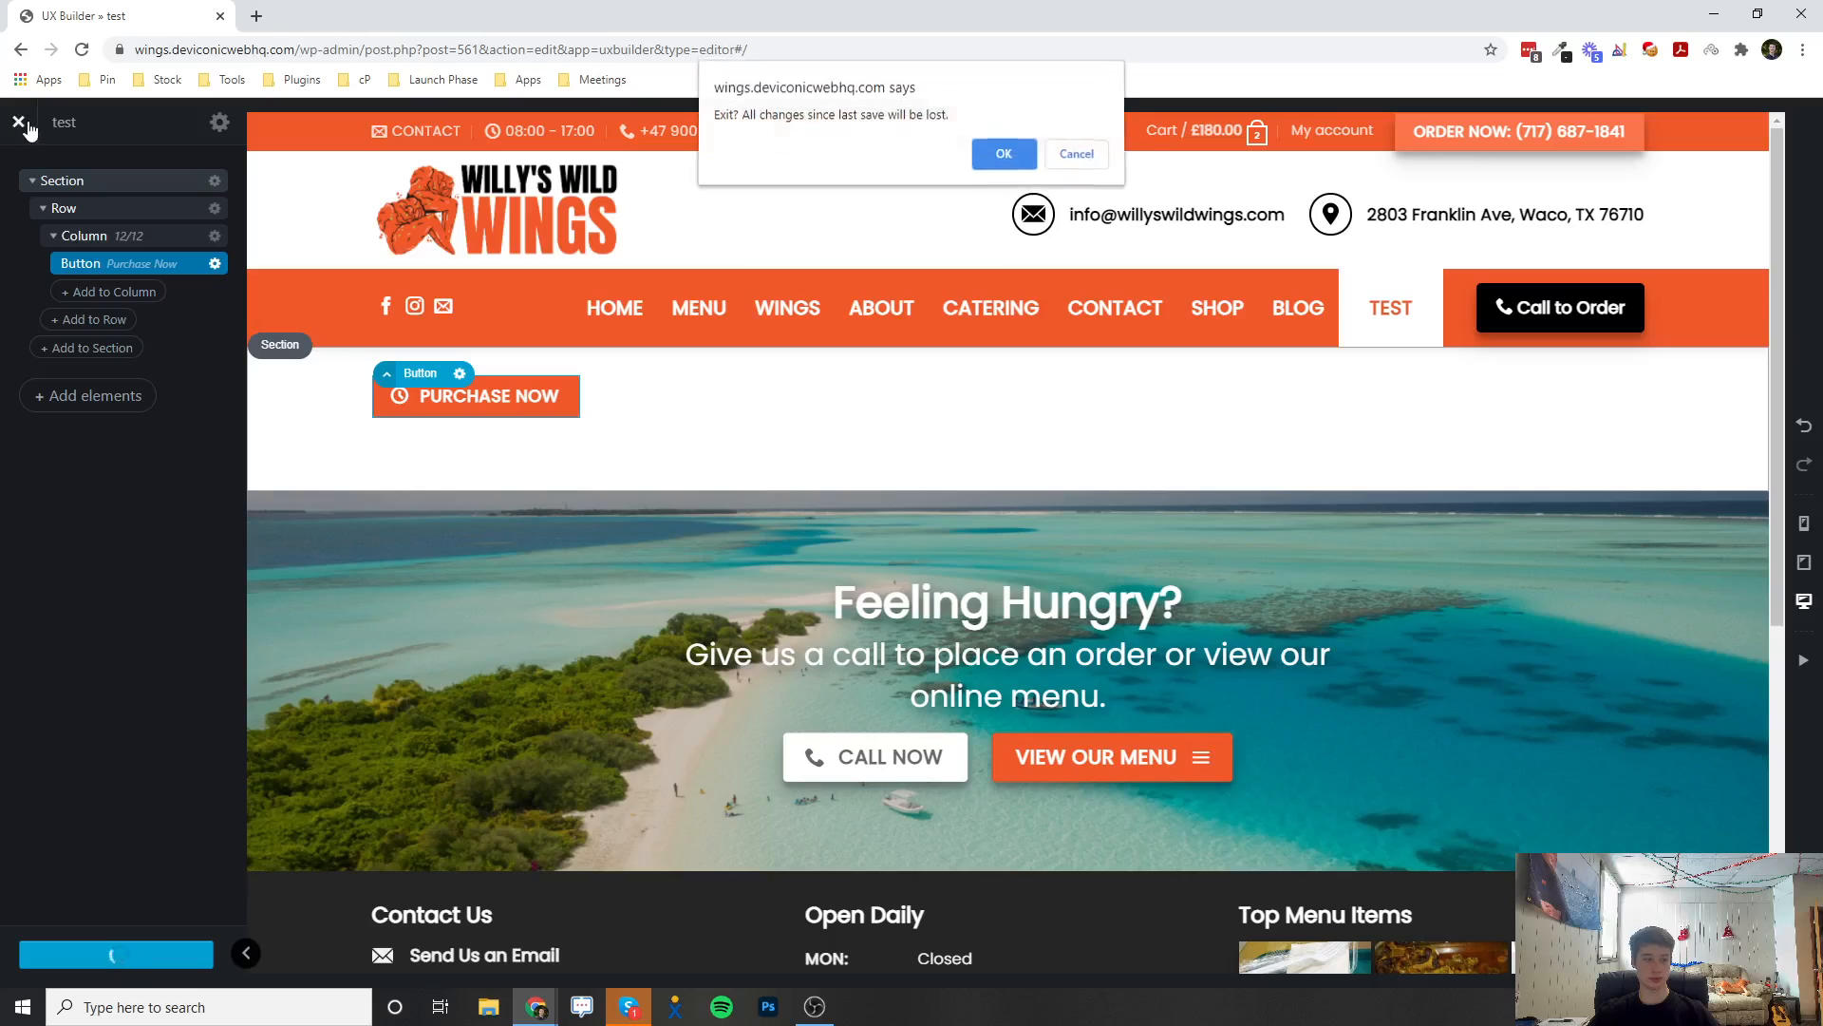
pyautogui.click(1074, 154)
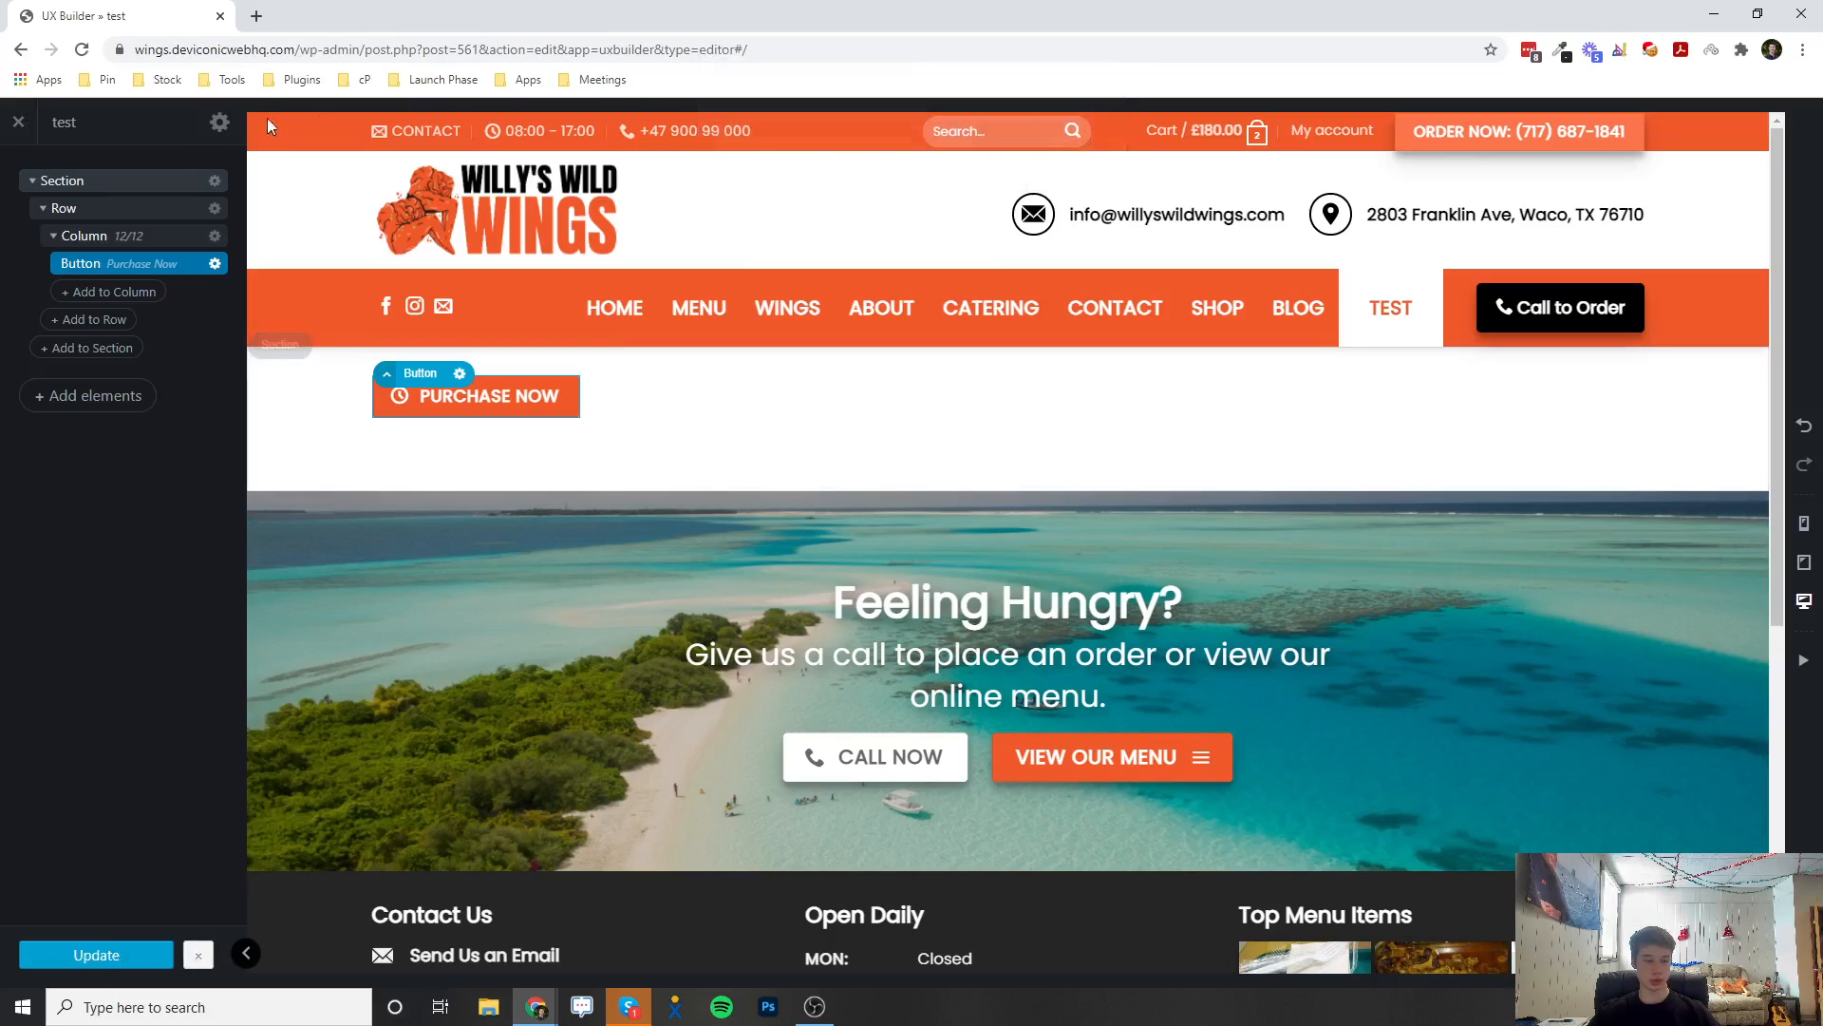
pyautogui.click(23, 122)
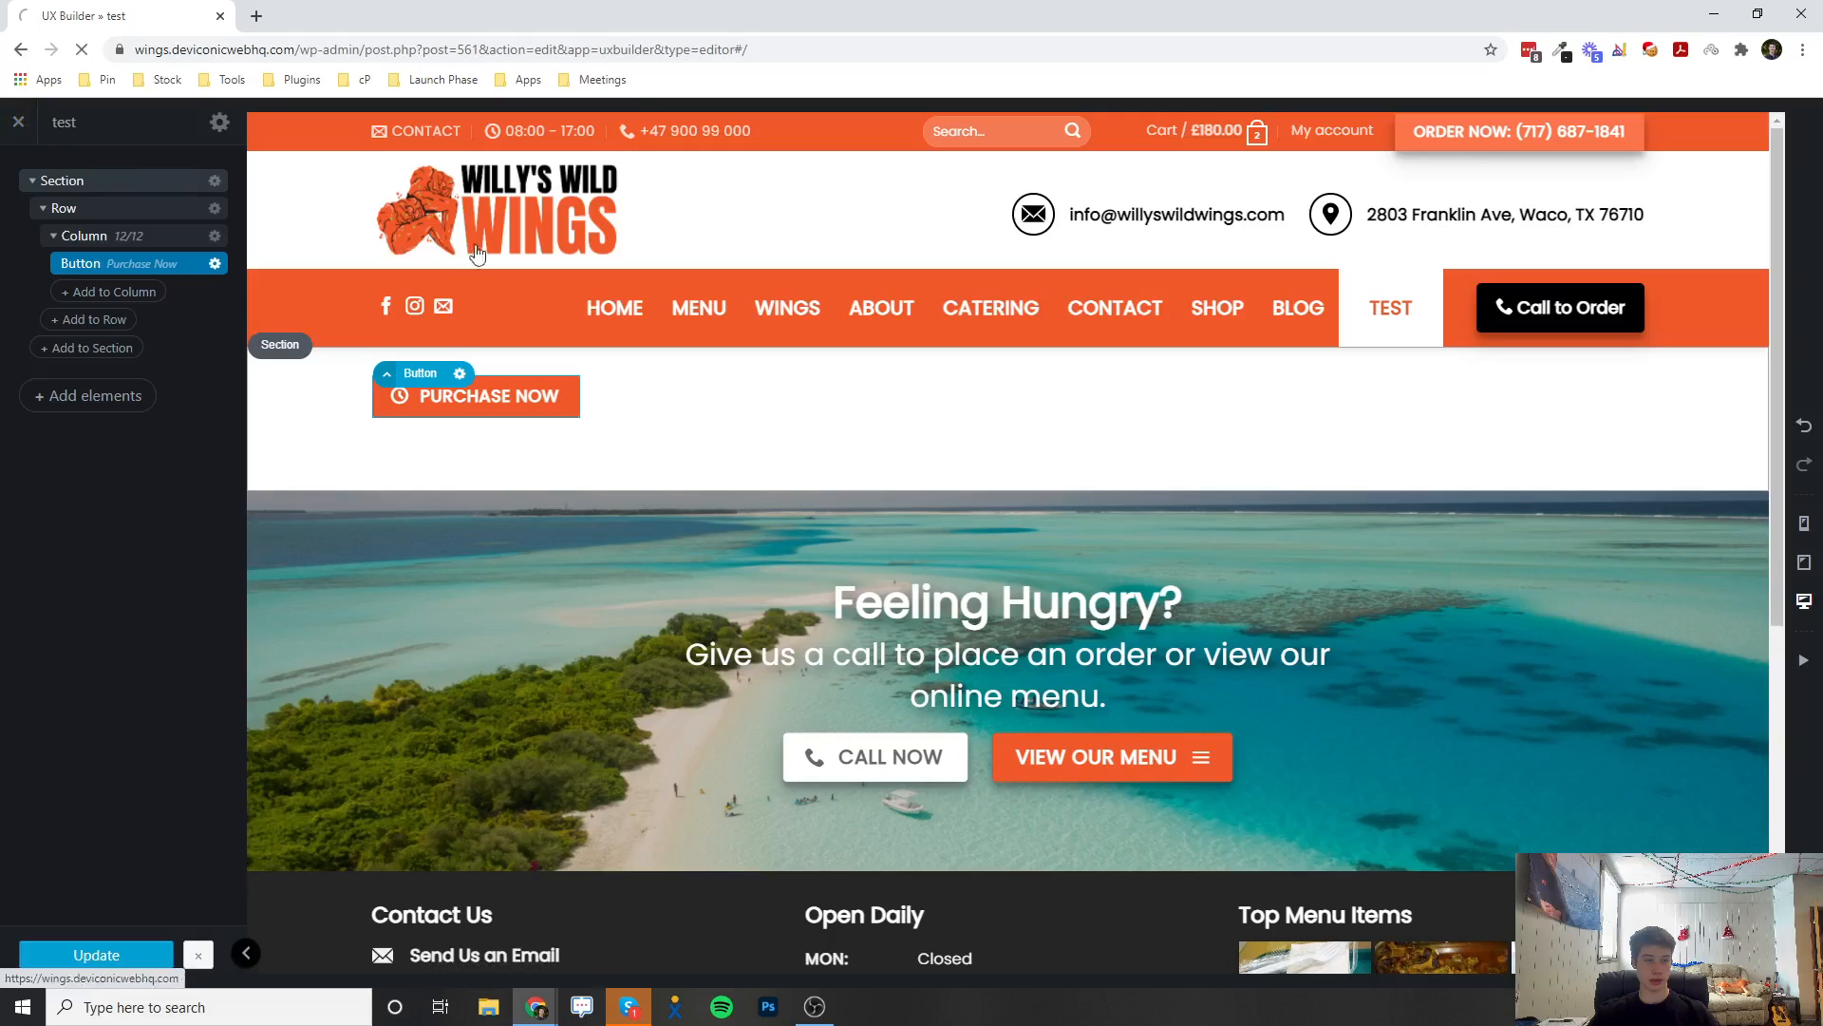
# Open the live site's test page, test the Purchase Now button's link, and return to the test page
pyautogui.moveTo(293, 129)
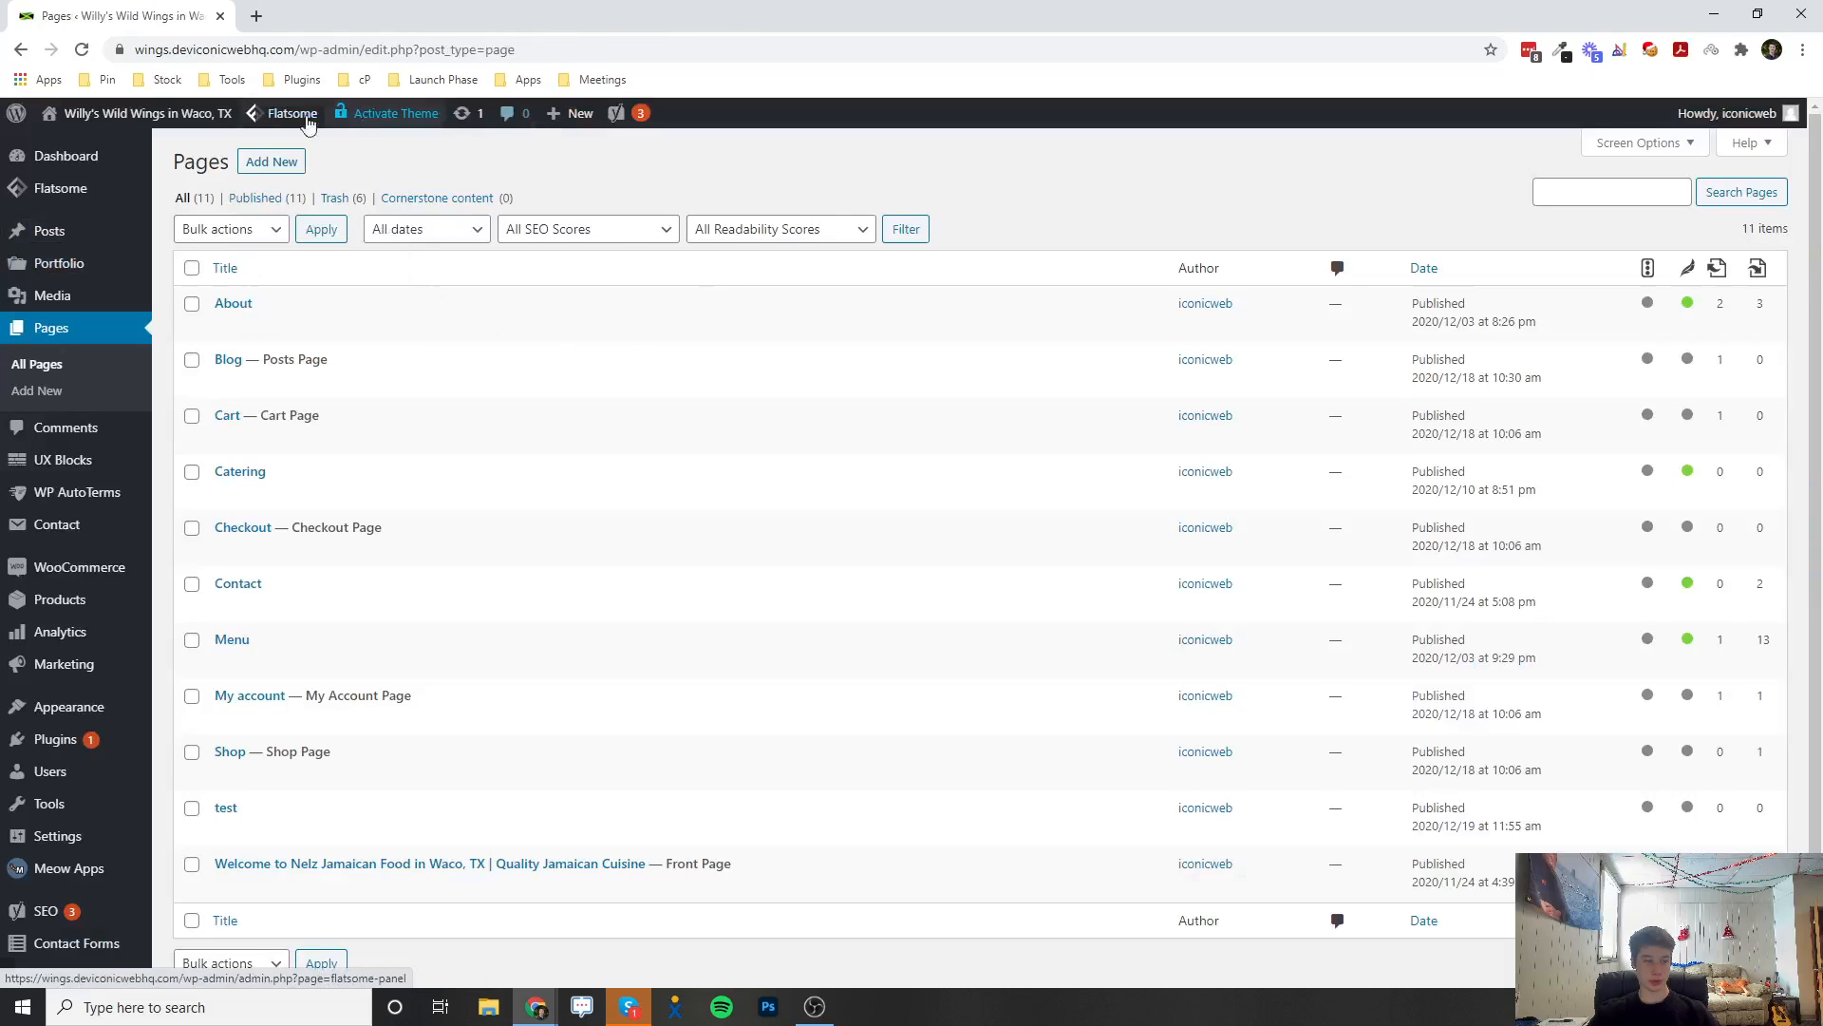
pyautogui.click(224, 119)
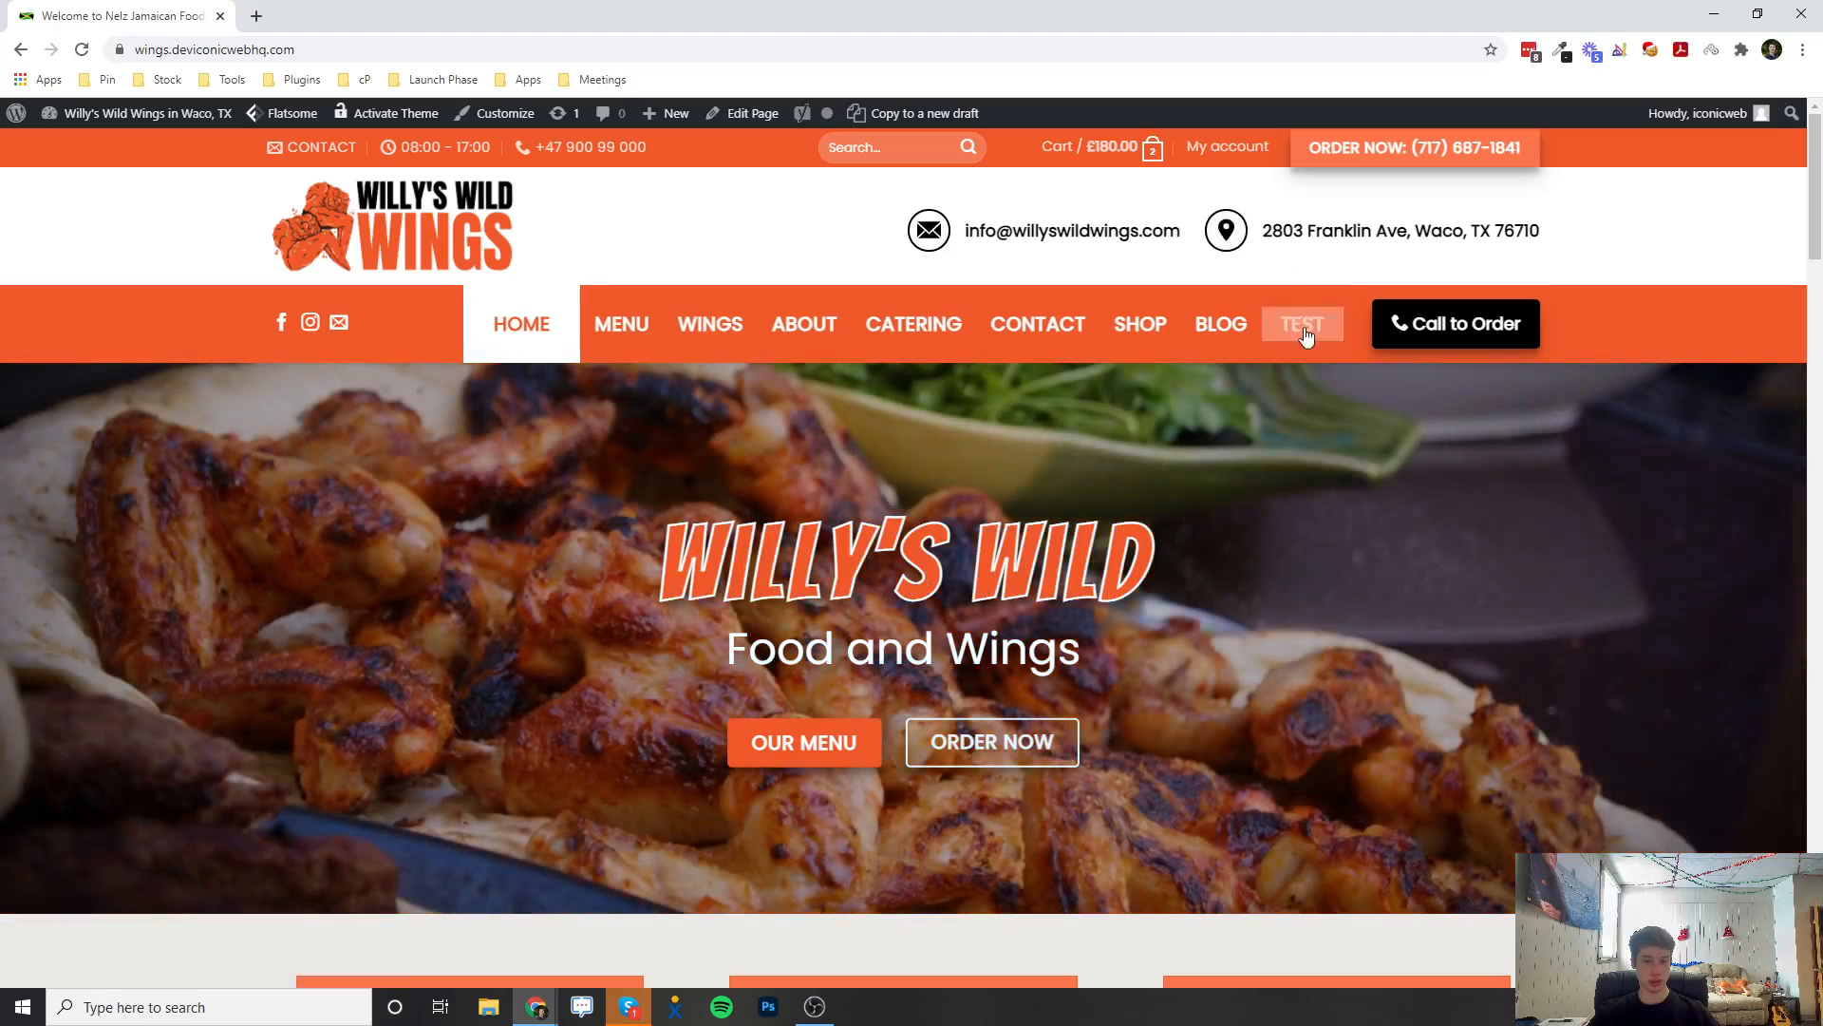
pyautogui.click(1302, 325)
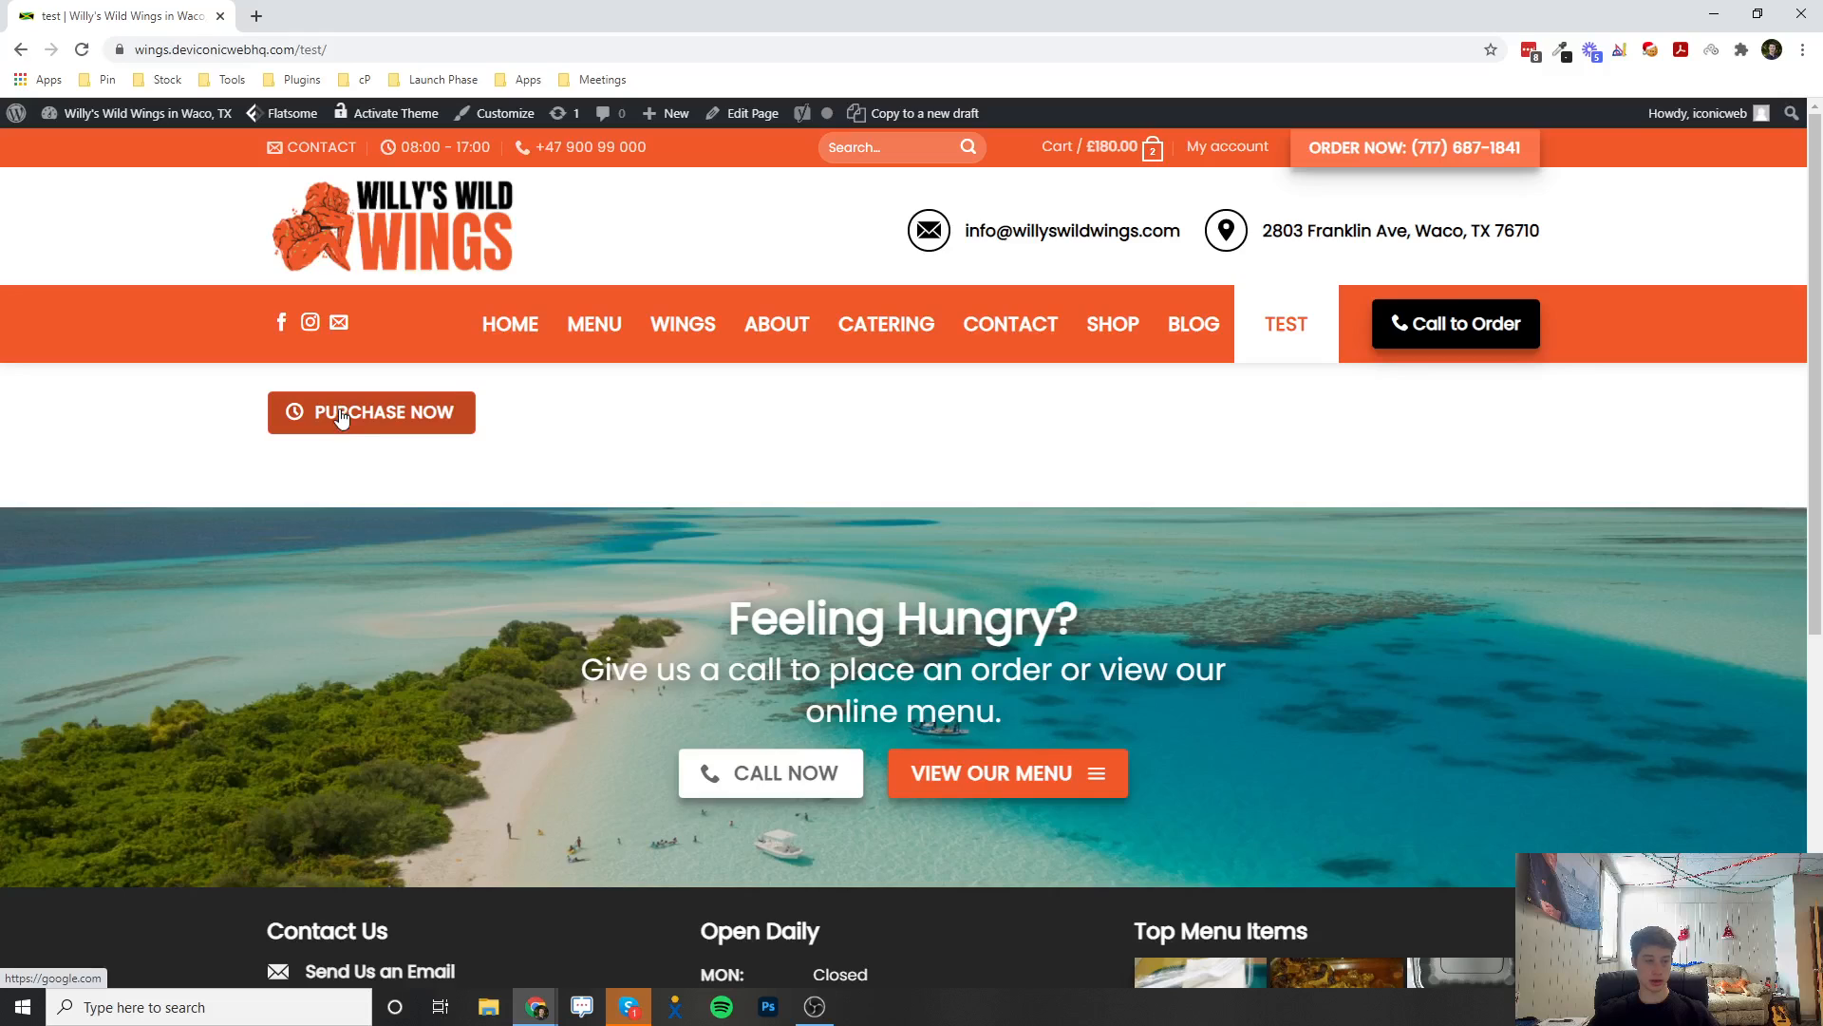
pyautogui.click(335, 421)
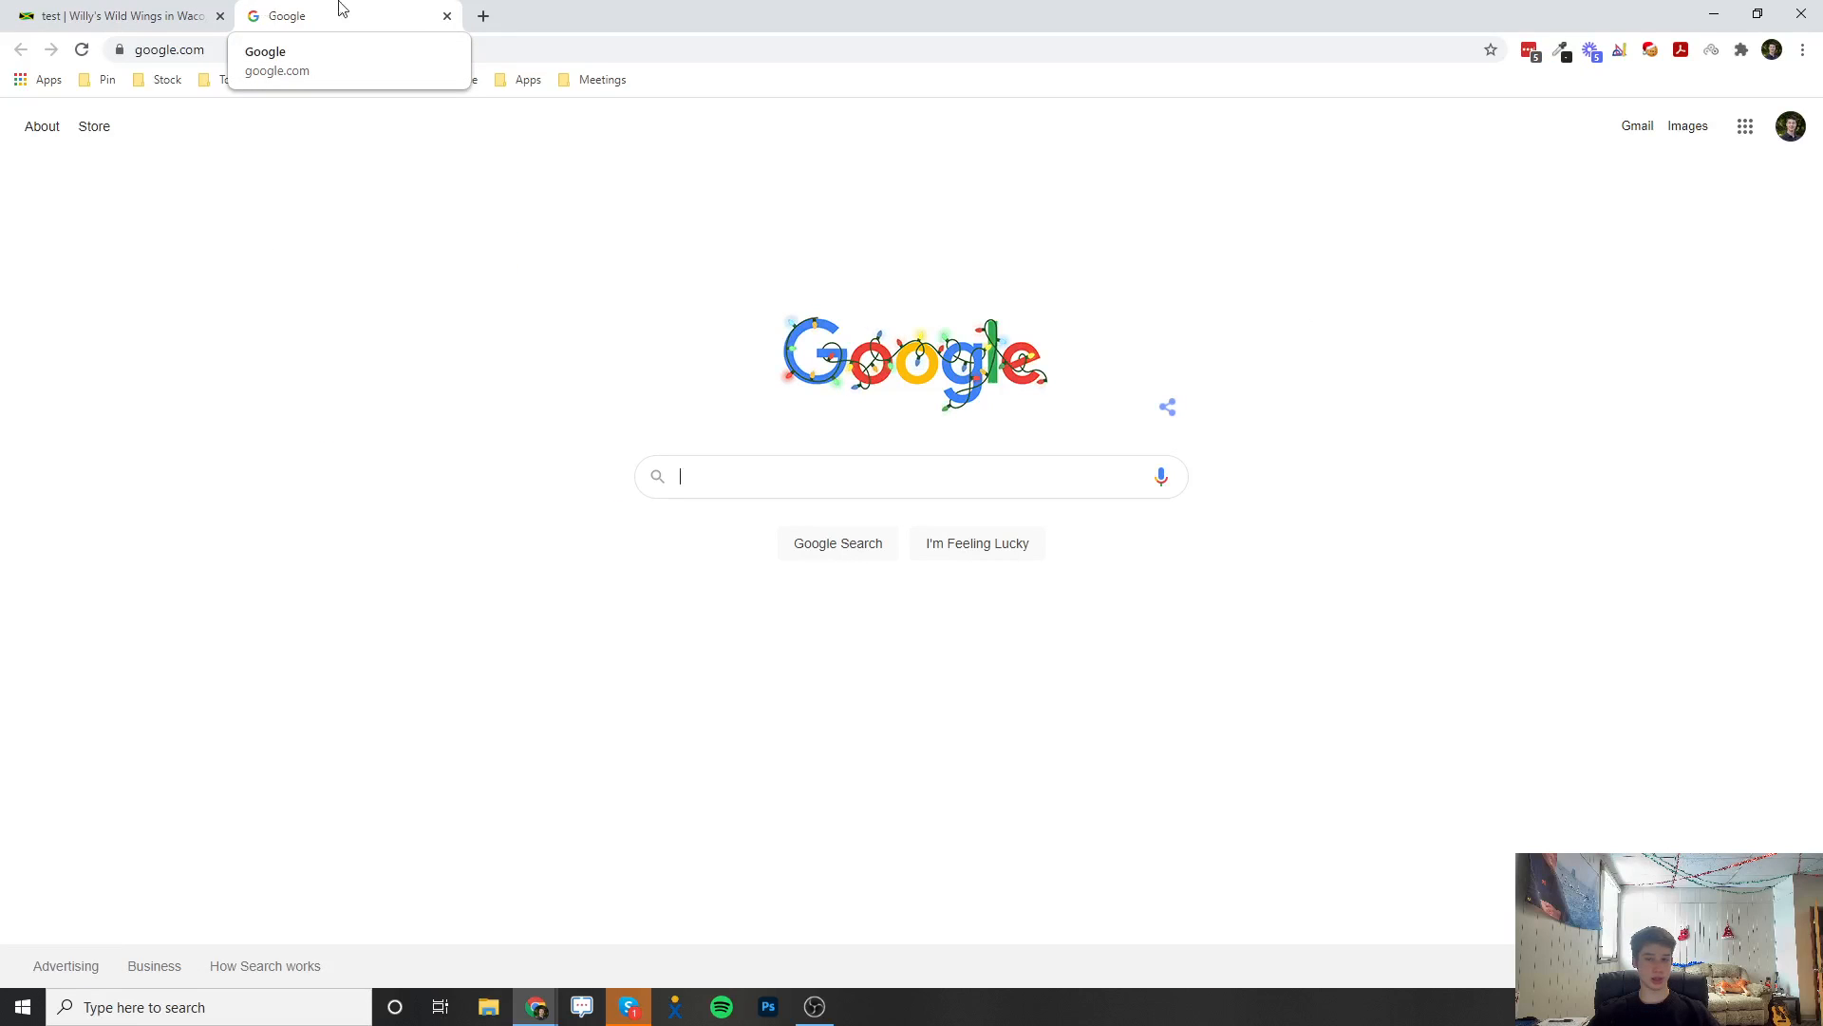
pyautogui.click(204, 11)
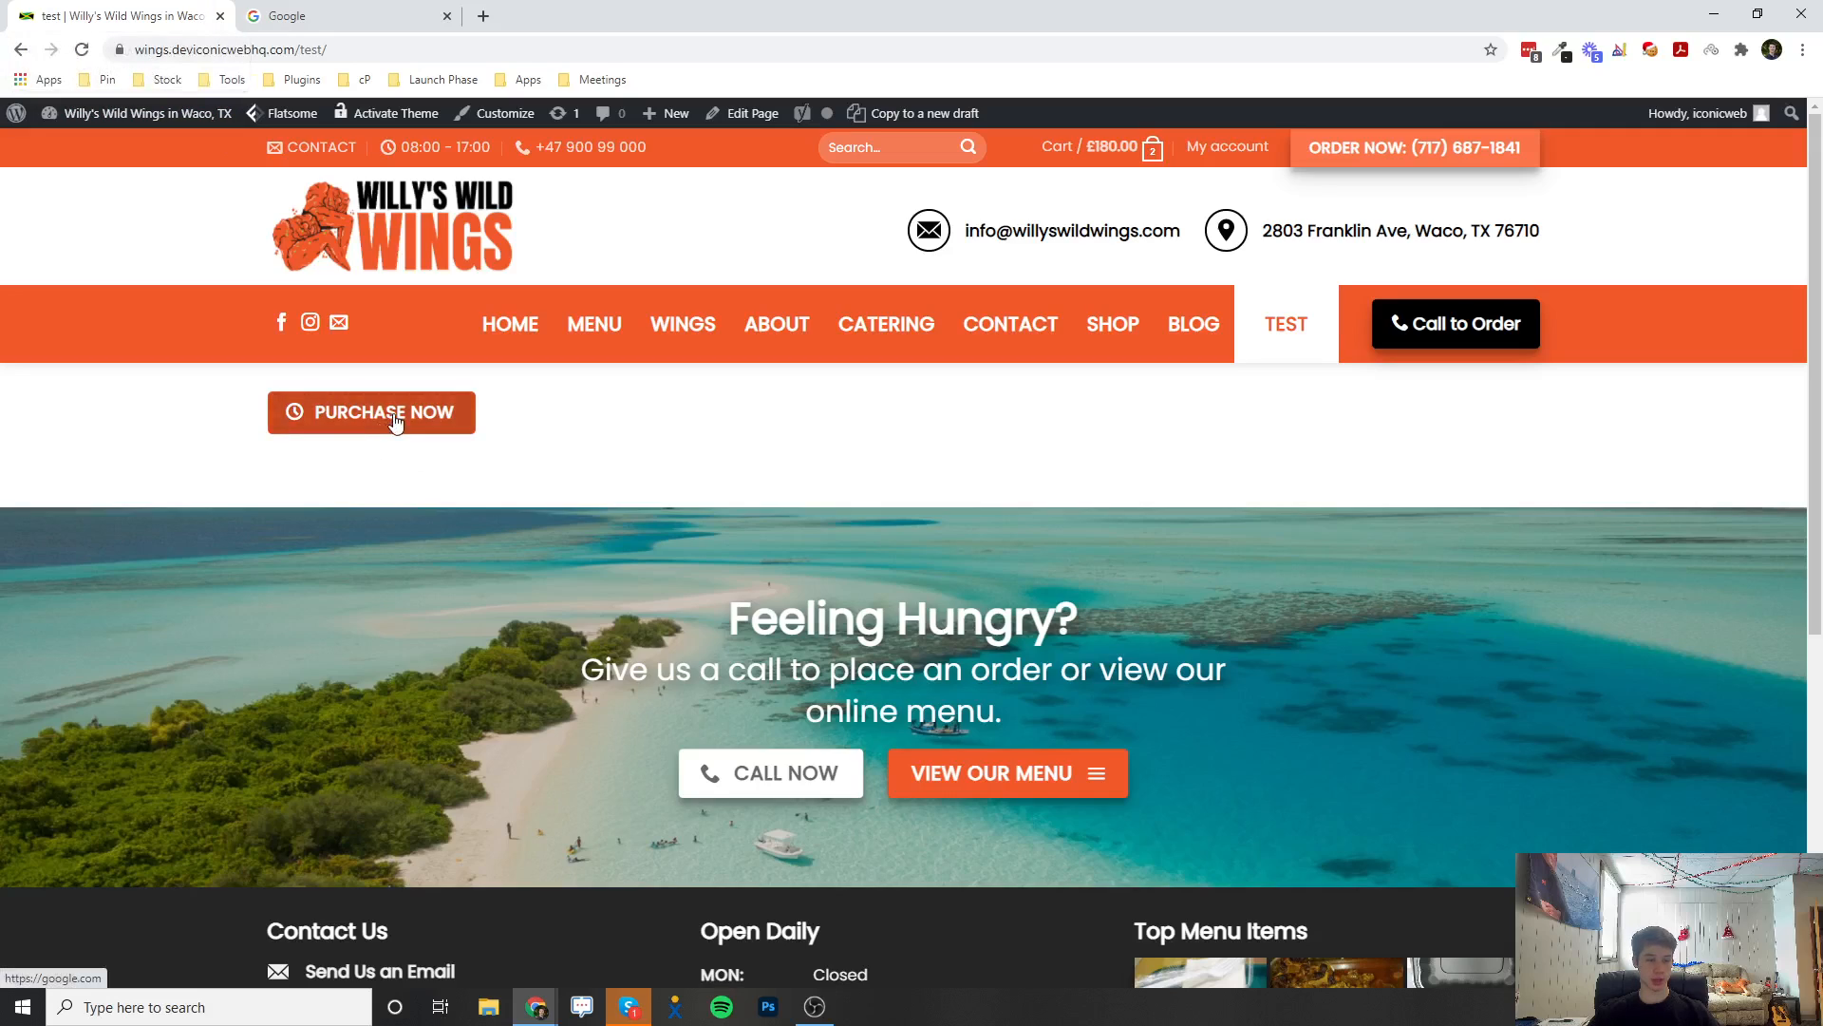